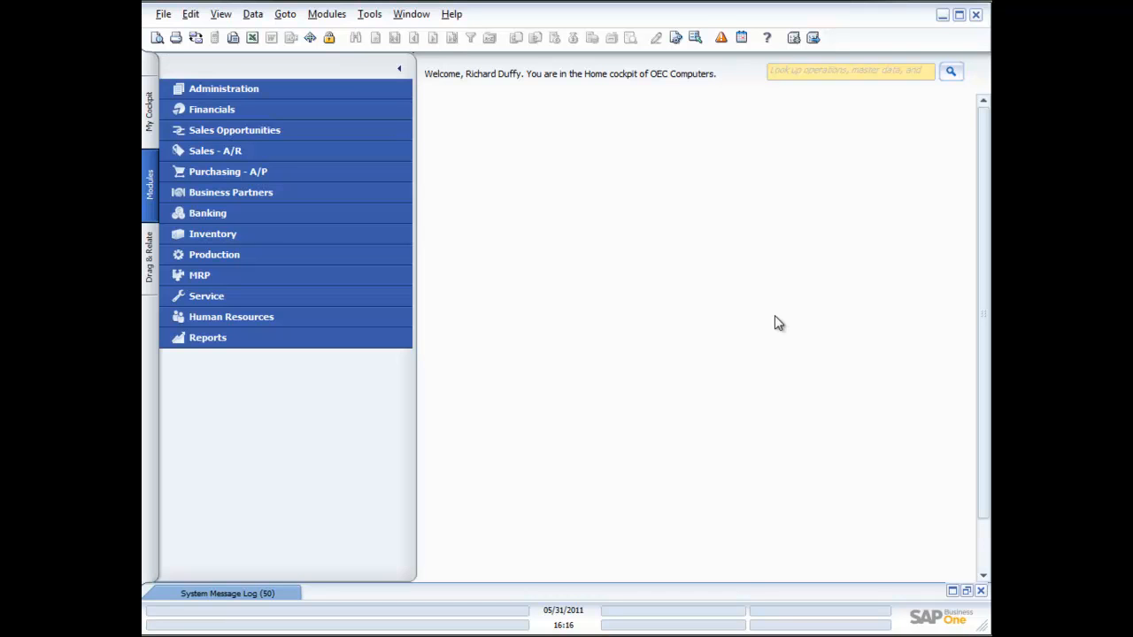
Step: Open a new Incoming Payments document from the Banking module
{"action": "left_click", "coordinate": [218, 212]}
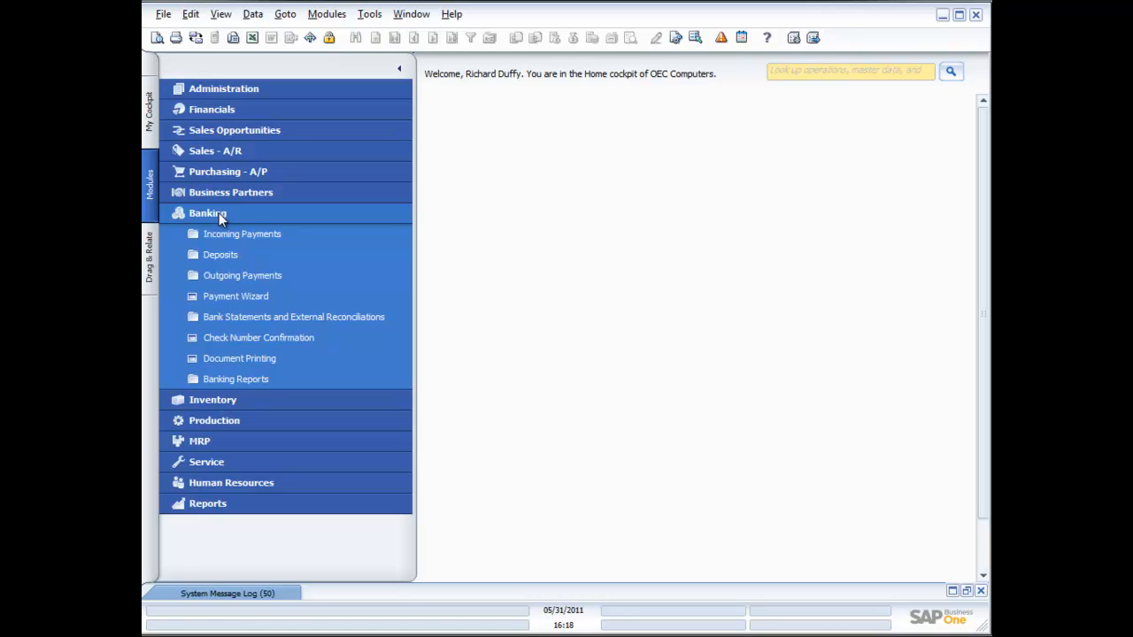
{"action": "left_click", "coordinate": [232, 233]}
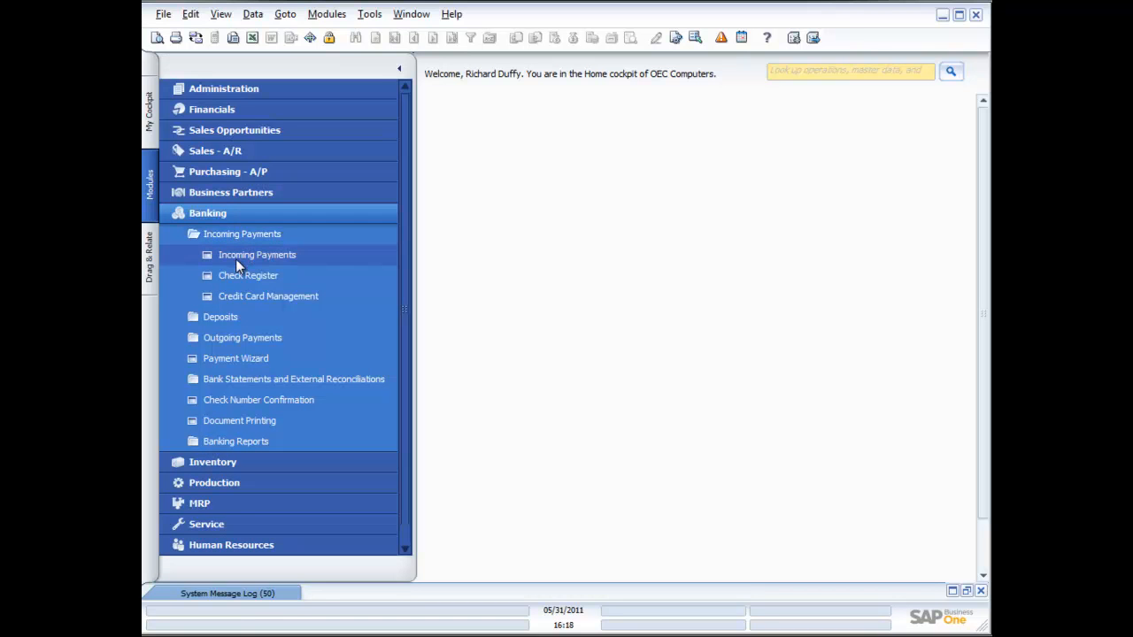
{"action": "left_click", "coordinate": [236, 256]}
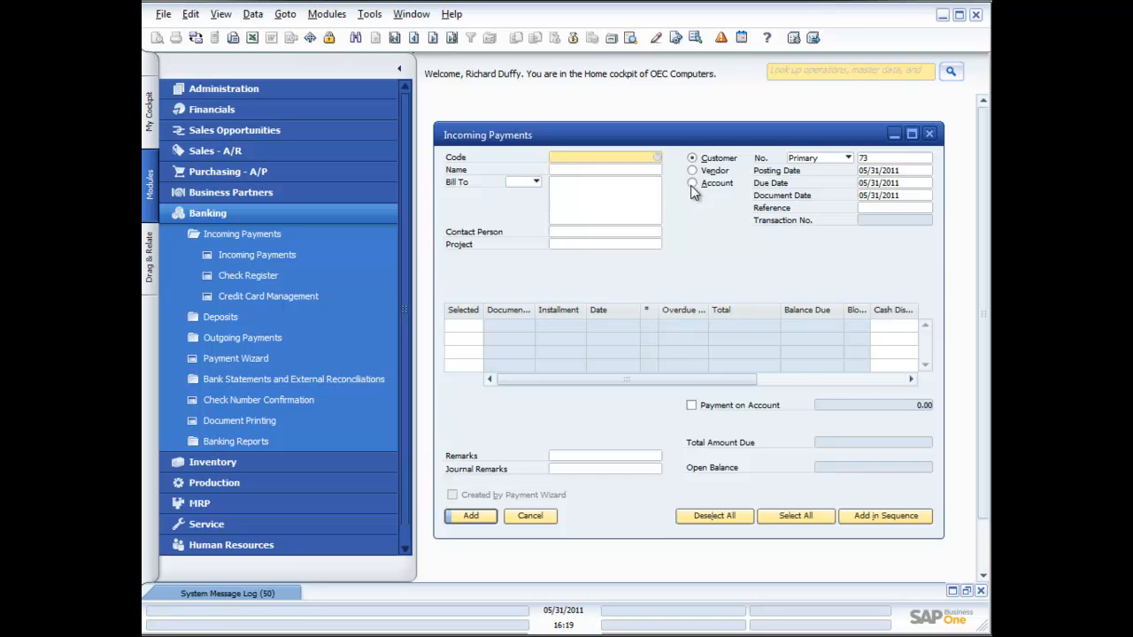
Step: Check the Account payment type, return to Customer and choose Earthshaker Corporation as the paying customer
{"action": "left_click", "coordinate": [692, 183]}
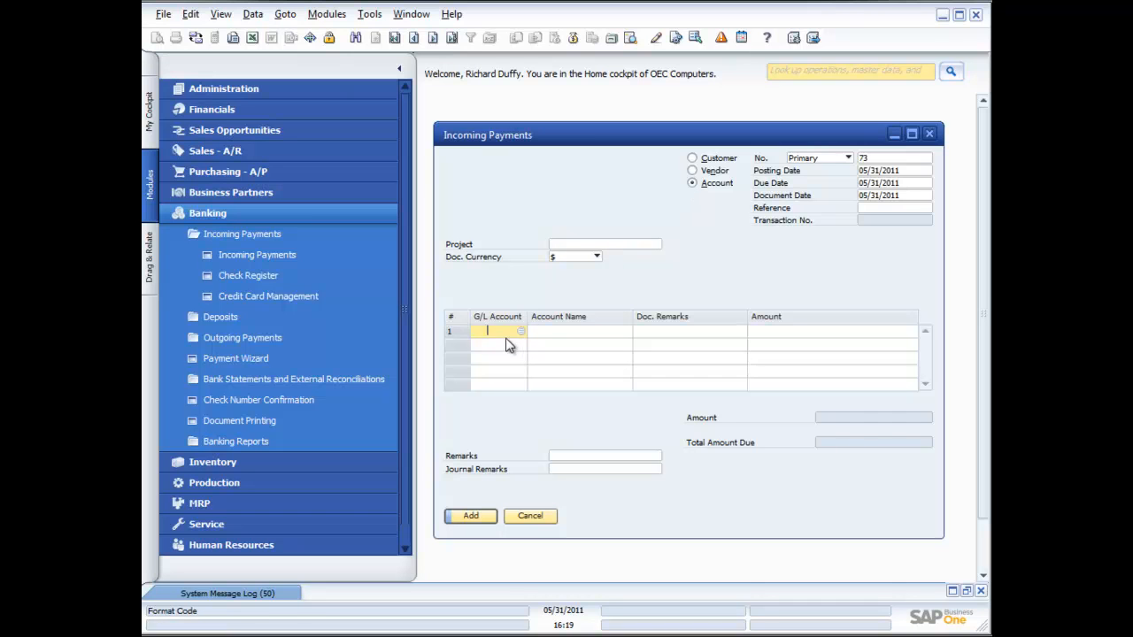
{"action": "left_click", "coordinate": [693, 158]}
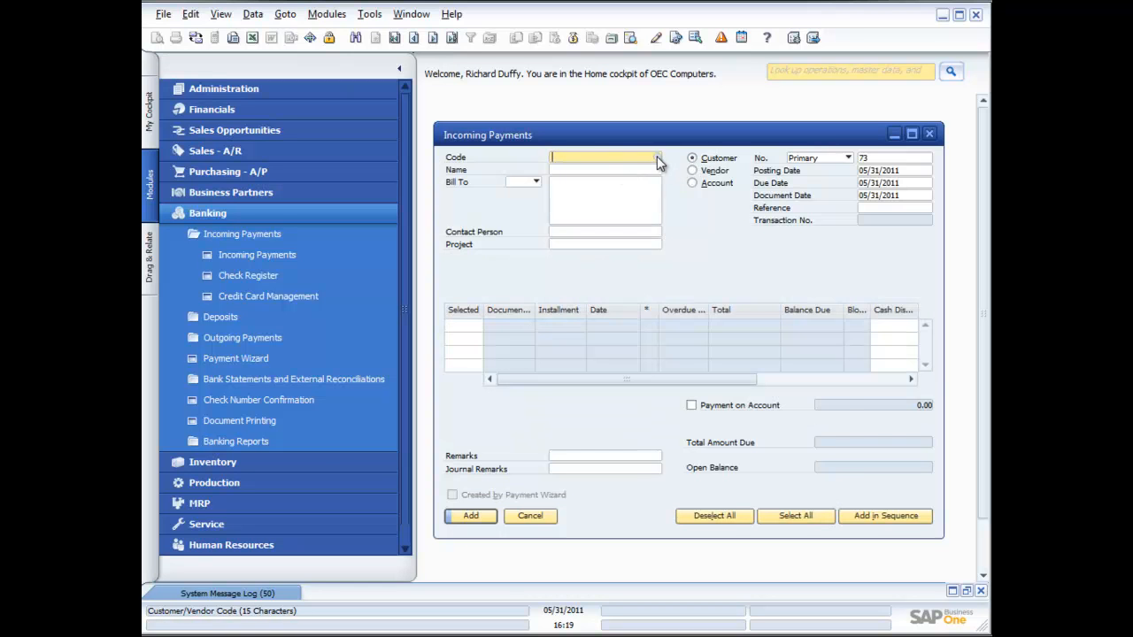
{"action": "left_click", "coordinate": [657, 157]}
{"action": "left_click", "coordinate": [571, 342]}
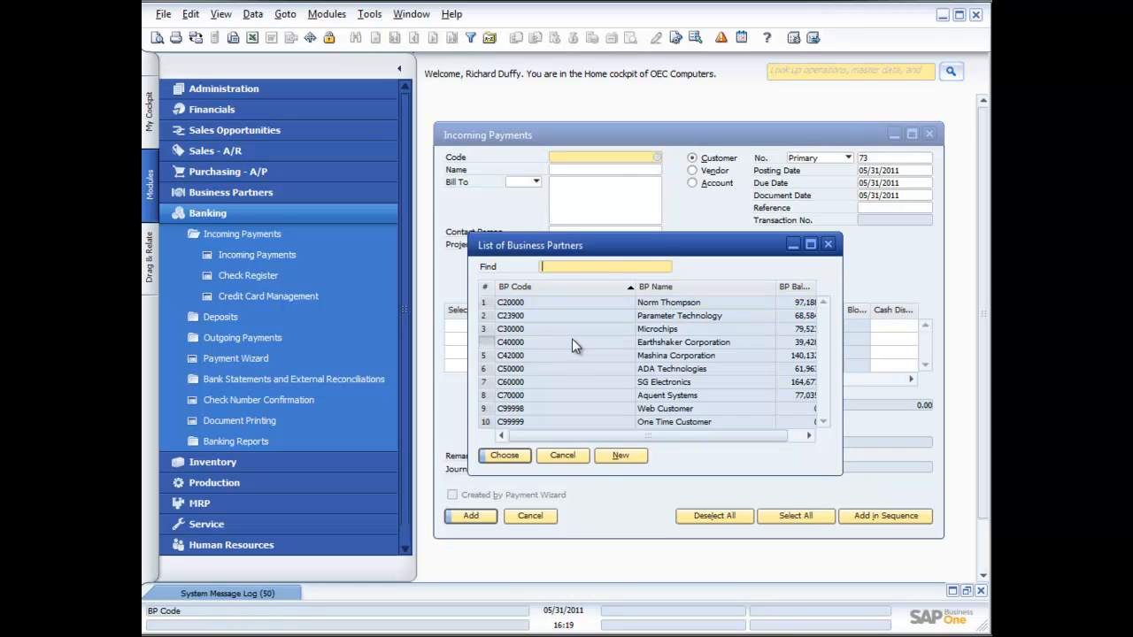
{"action": "double_click", "coordinate": [571, 342]}
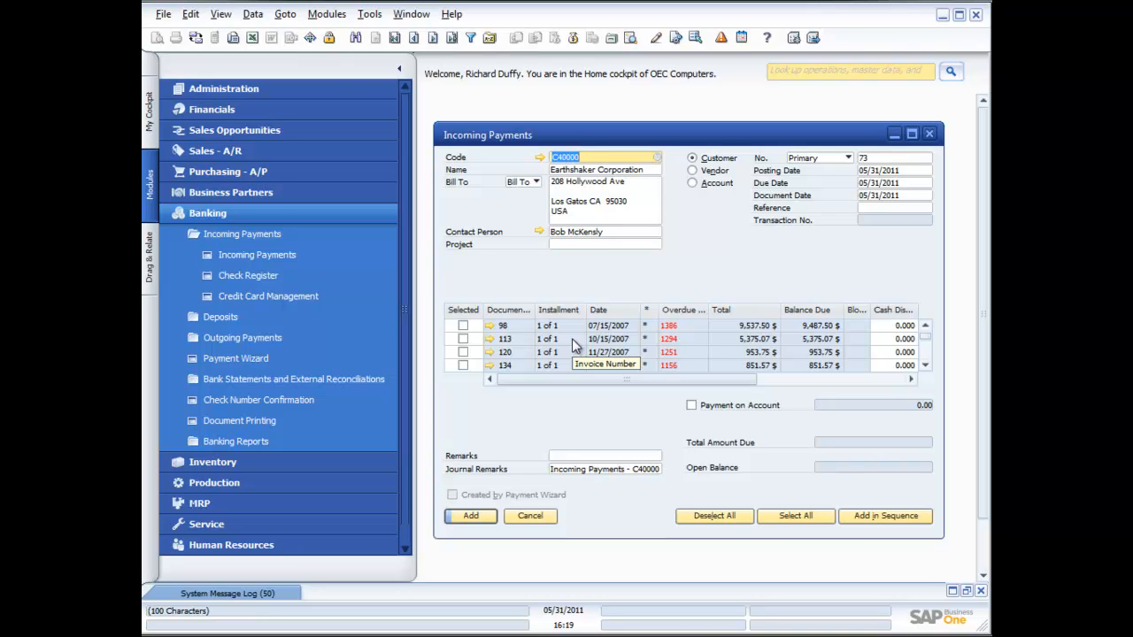
Step: Mark the first four open invoices for payment, dated 07/15/2007 through 02/28/2008
{"action": "left_click", "coordinate": [463, 325]}
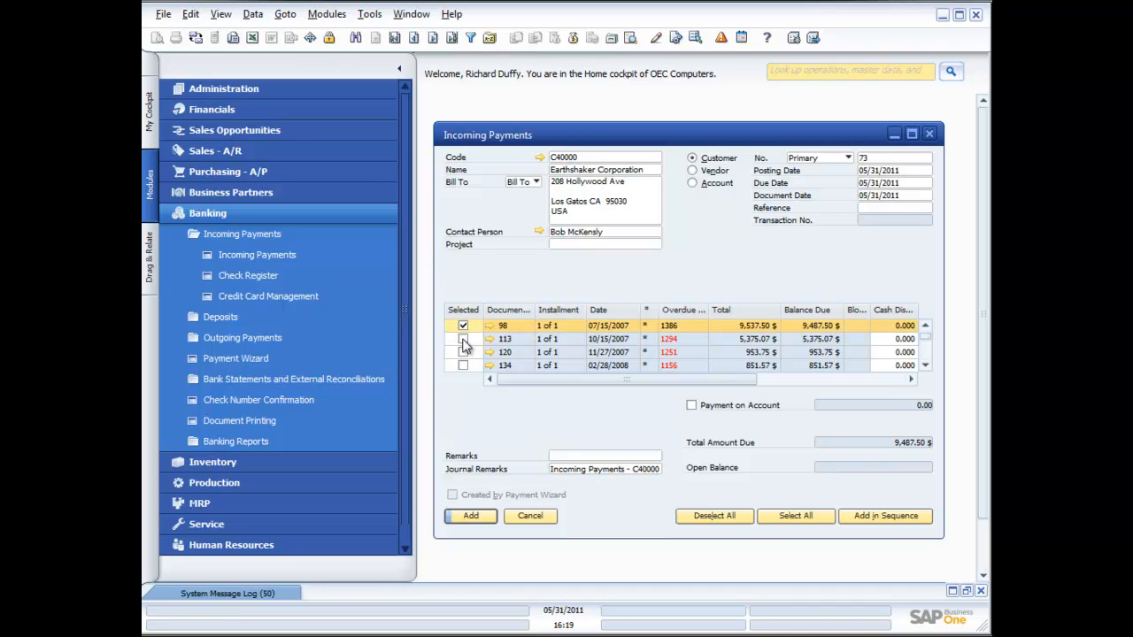
{"action": "left_click", "coordinate": [461, 340]}
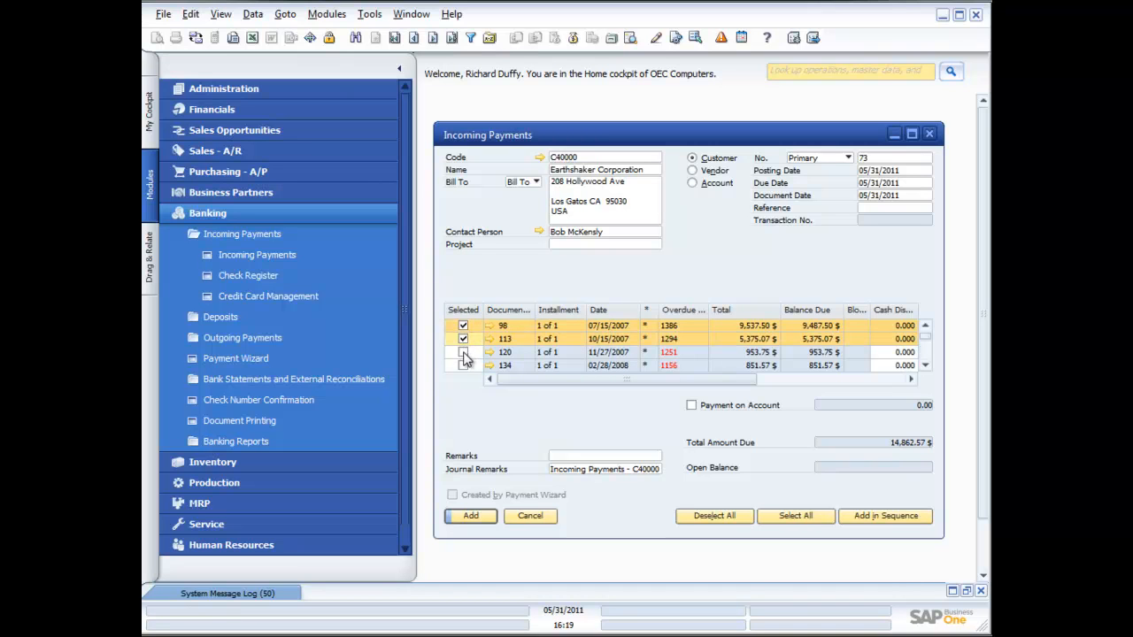
{"action": "left_click", "coordinate": [463, 352]}
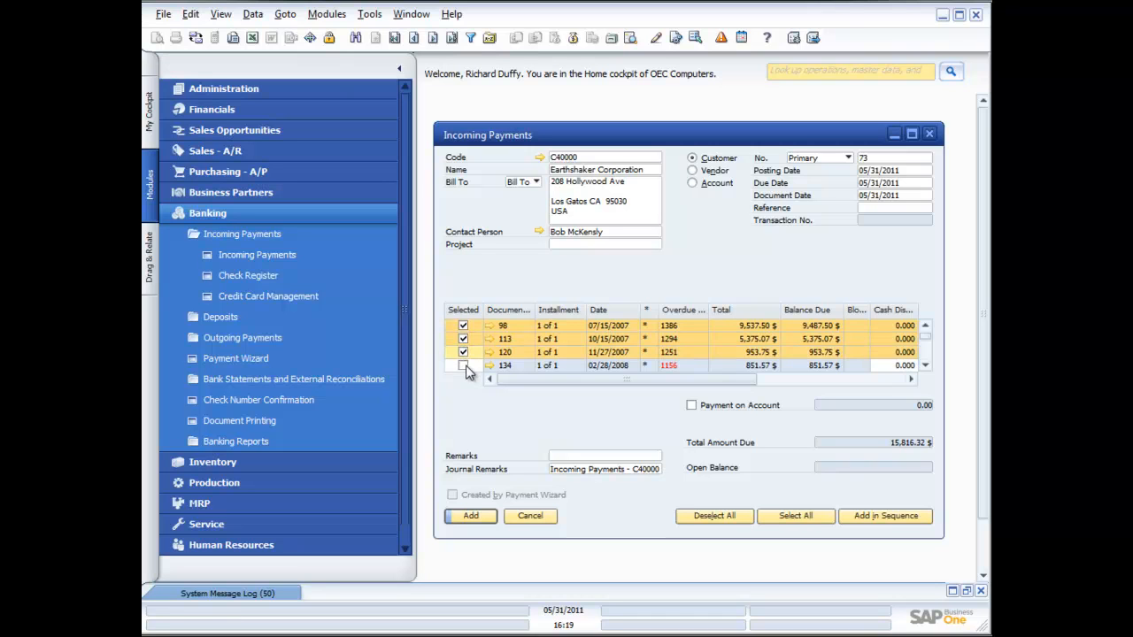
{"action": "left_click", "coordinate": [463, 366]}
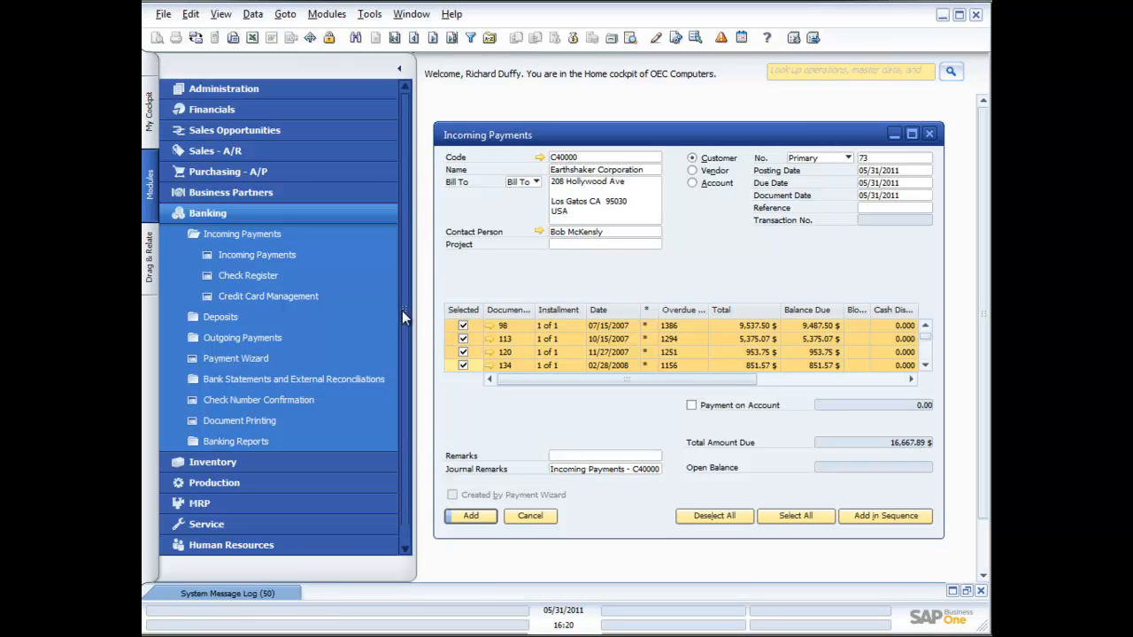
Step: Clear the payment selection of all four marked invoices
{"action": "left_click", "coordinate": [462, 327]}
{"action": "left_click", "coordinate": [464, 339]}
{"action": "left_click", "coordinate": [462, 352]}
{"action": "left_click", "coordinate": [463, 366]}
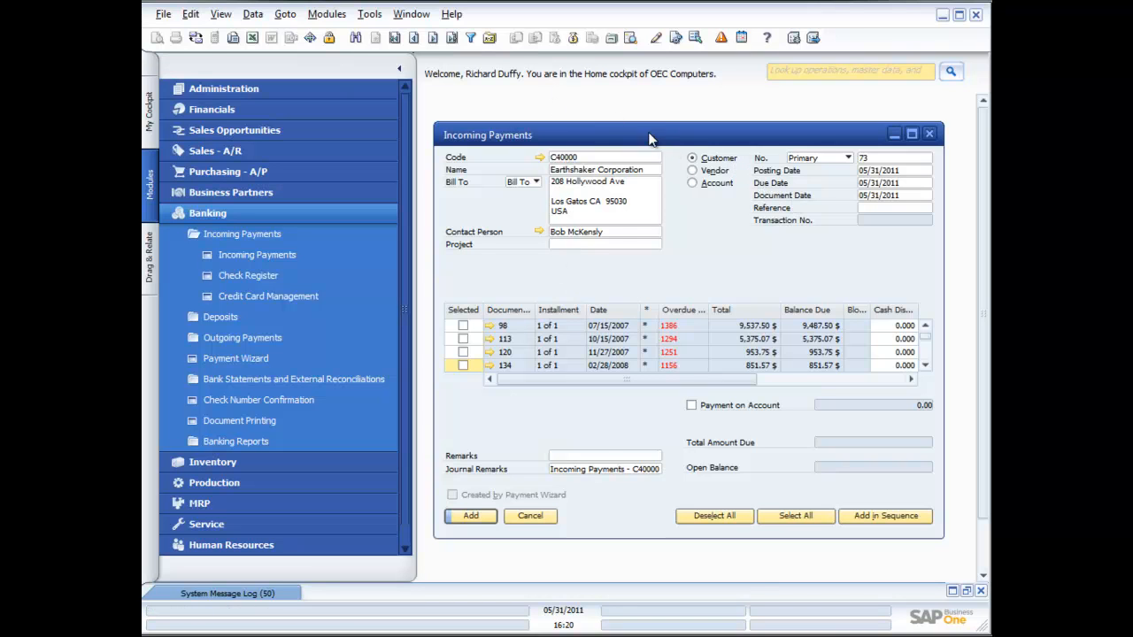
Step: Open the Payment Means window, move it up, and review its cash, credit card and bank transfer options
{"action": "left_click", "coordinate": [573, 39]}
{"action": "left_click_drag", "start_coordinate": [703, 239], "coordinate": [611, 206]}
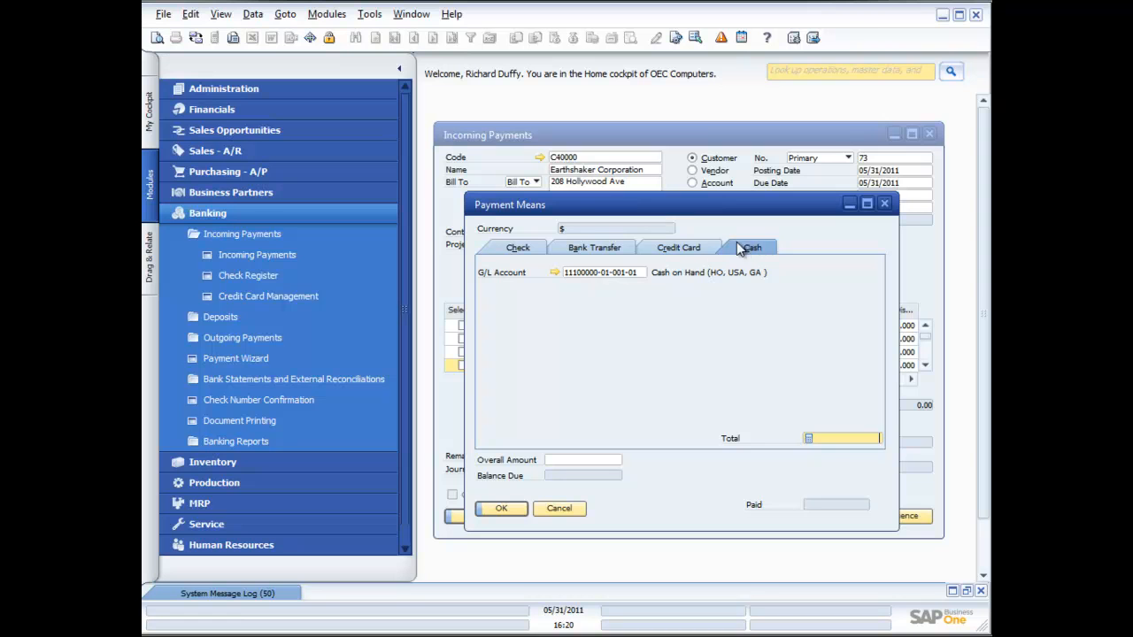
{"action": "left_click", "coordinate": [690, 251]}
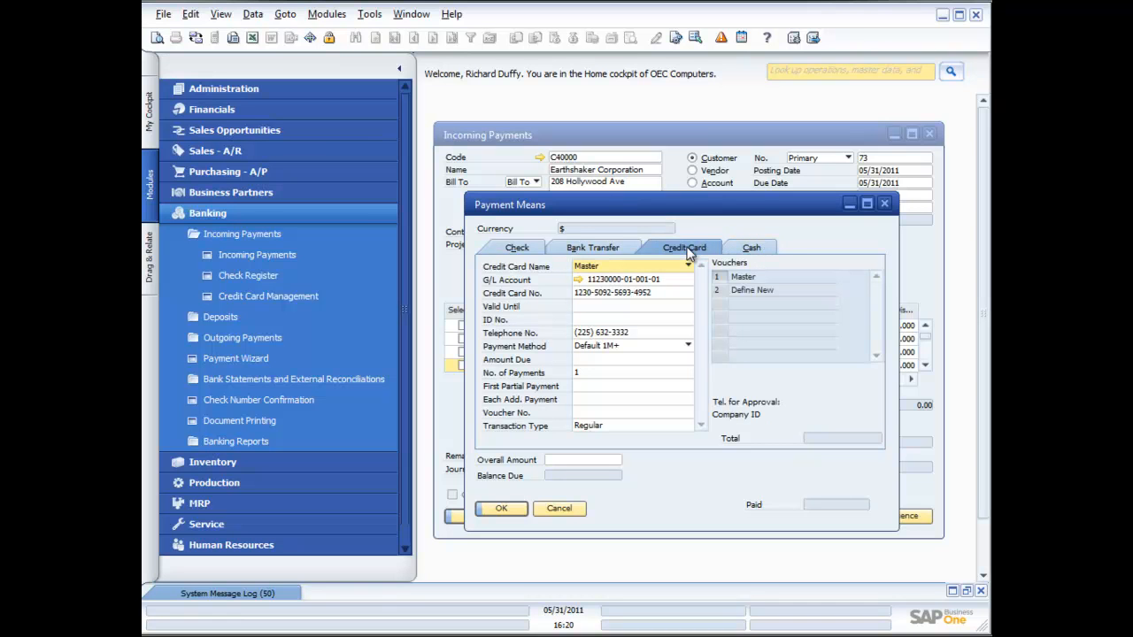
{"action": "left_click", "coordinate": [595, 252]}
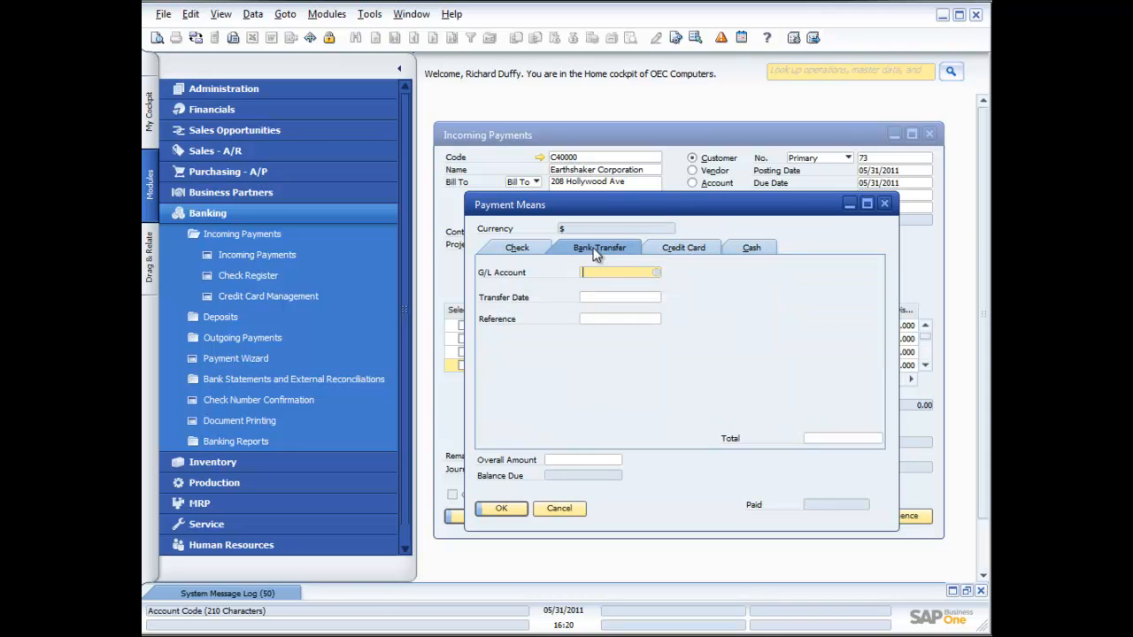
Step: Enter a check payment with an amount of 20000 and confirm the payment means
{"action": "left_click", "coordinate": [533, 252]}
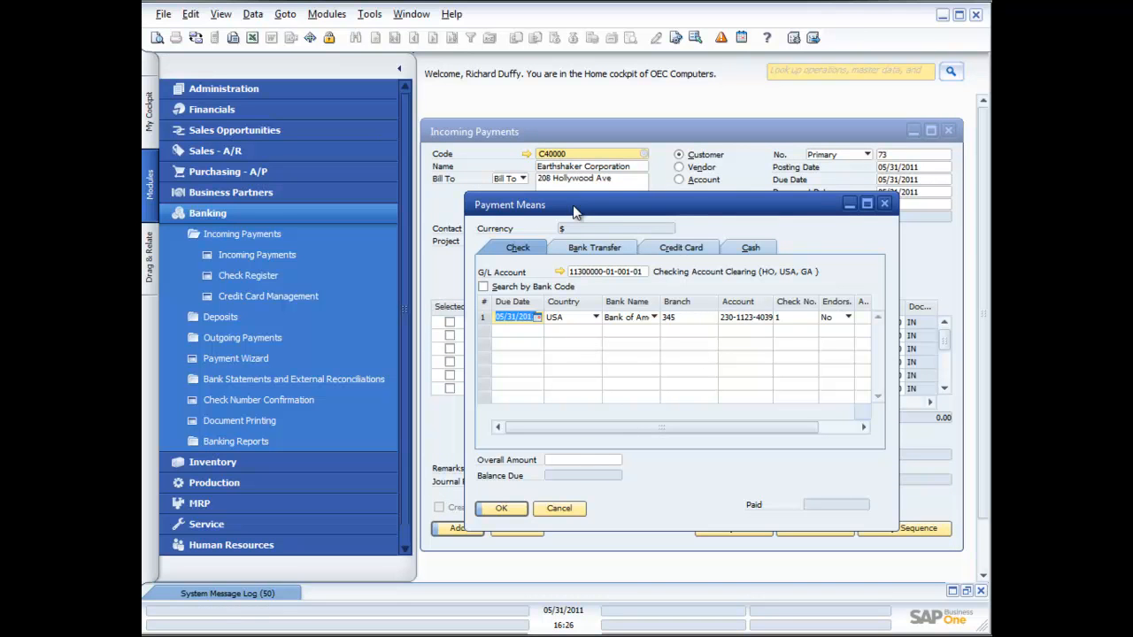
{"action": "left_click", "coordinate": [851, 427]}
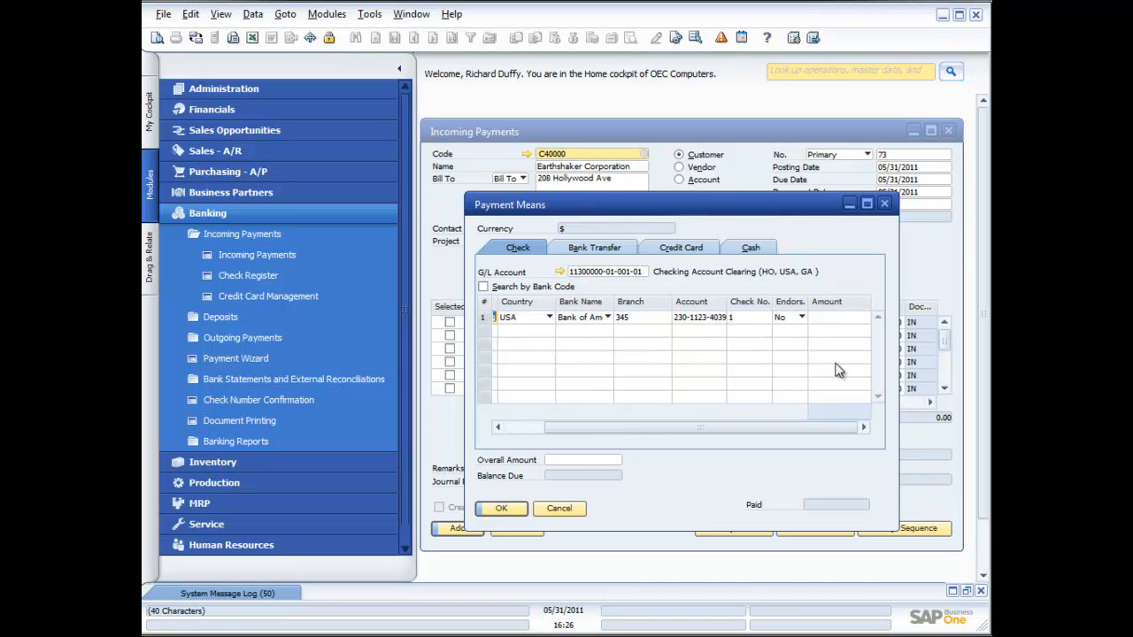
{"action": "left_click", "coordinate": [834, 317]}
{"action": "type", "text": "20000"}
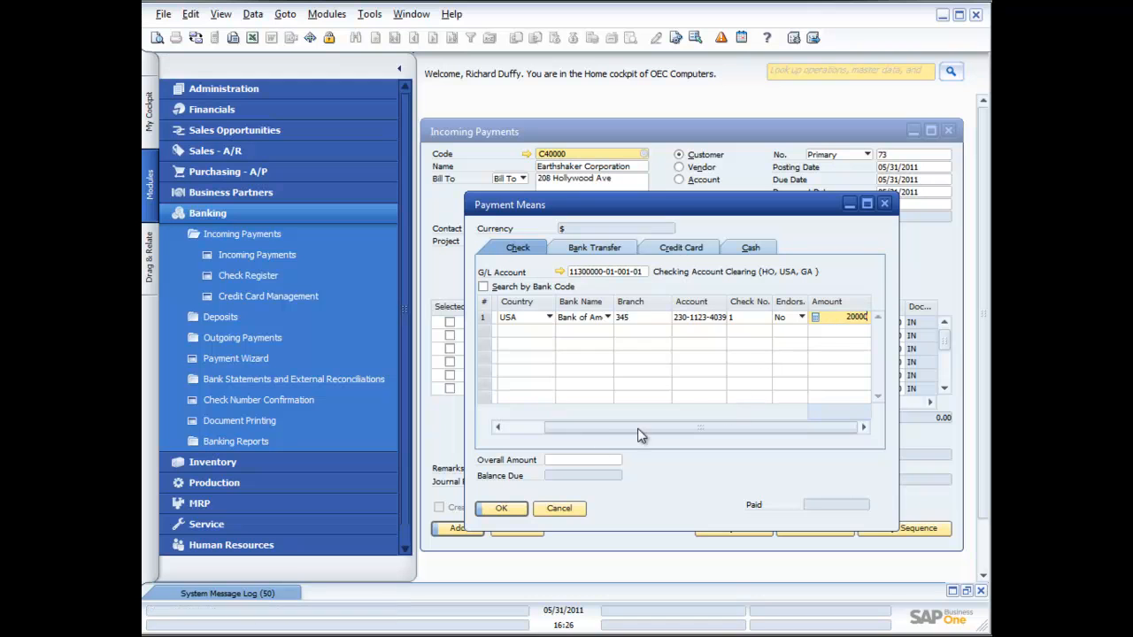
{"action": "left_click_drag", "start_coordinate": [594, 434], "coordinate": [536, 421]}
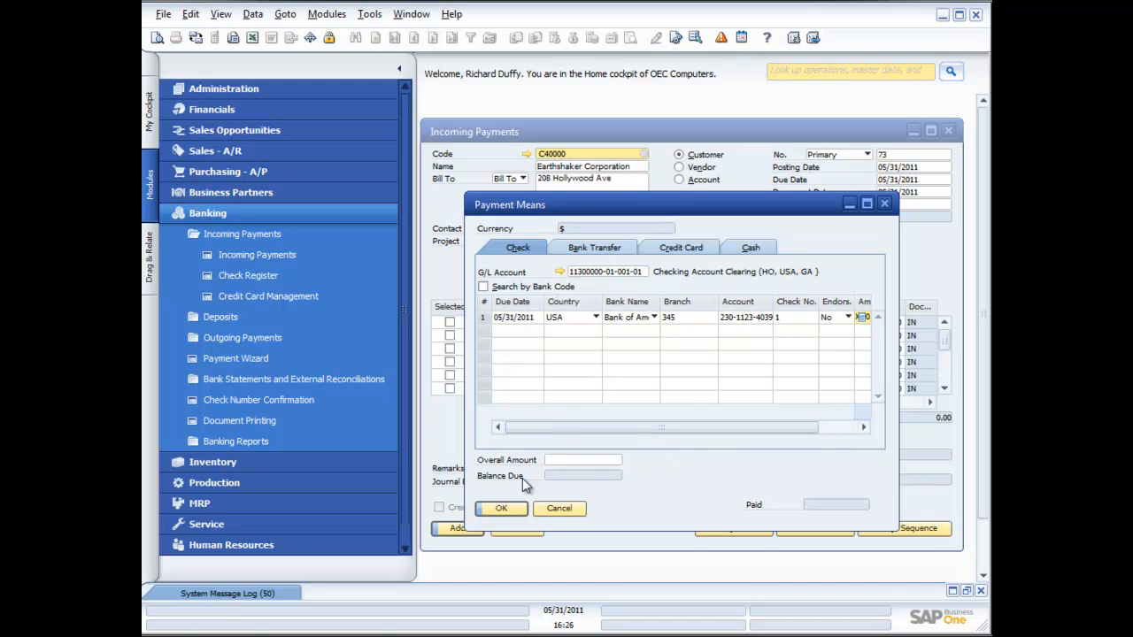
{"action": "left_click", "coordinate": [507, 506]}
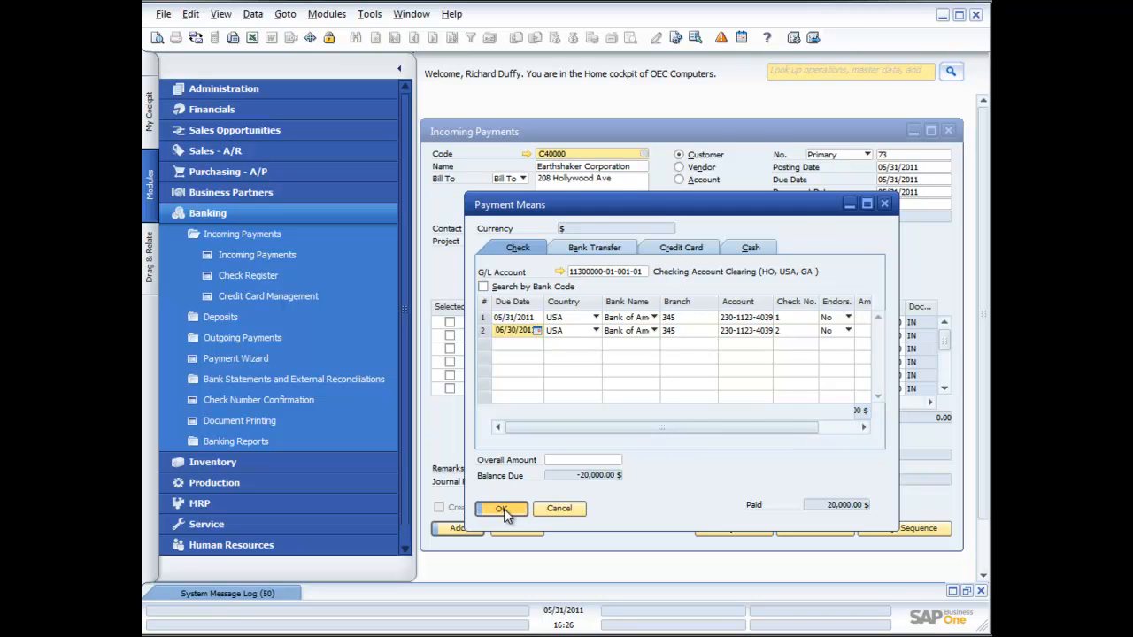
{"action": "left_click", "coordinate": [502, 511]}
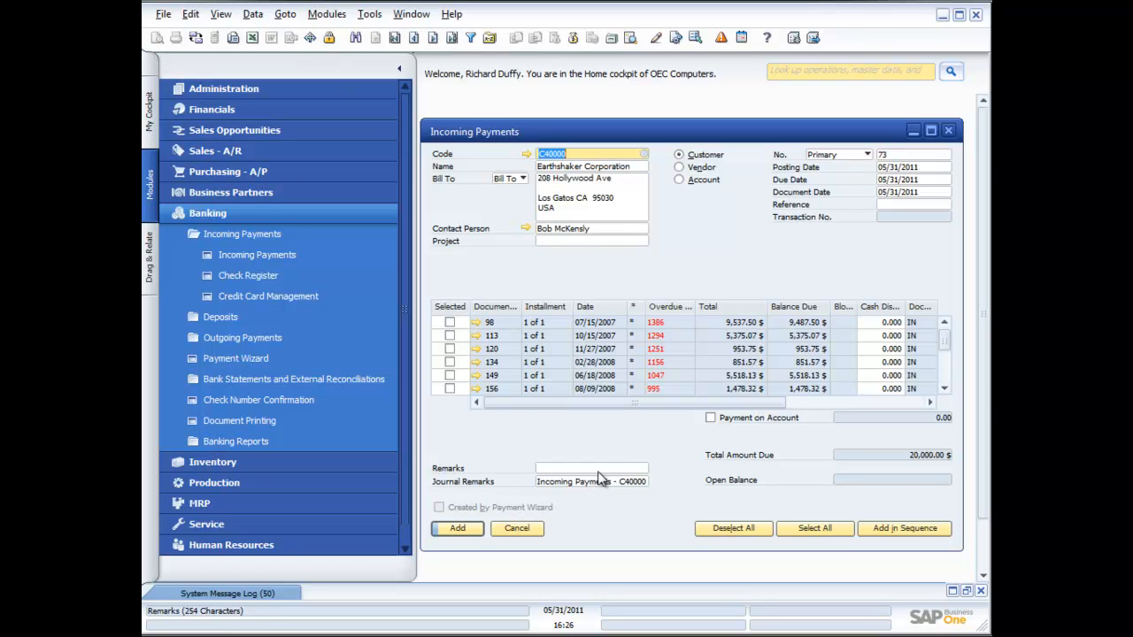
Step: Hide the main menu, then enlarge and reposition the Incoming Payments window so more invoice columns and rows fit
{"action": "left_click", "coordinate": [400, 68]}
{"action": "left_click_drag", "start_coordinate": [505, 129], "coordinate": [353, 103]}
{"action": "left_click_drag", "start_coordinate": [809, 524], "coordinate": [975, 549]}
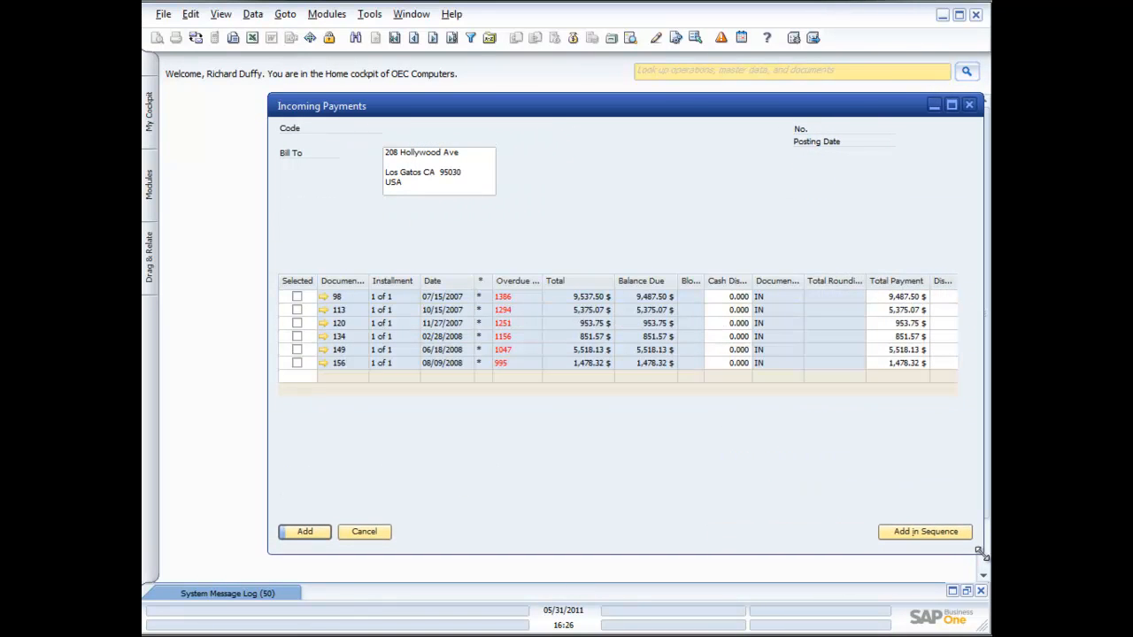
{"action": "left_click_drag", "start_coordinate": [744, 103], "coordinate": [720, 102]}
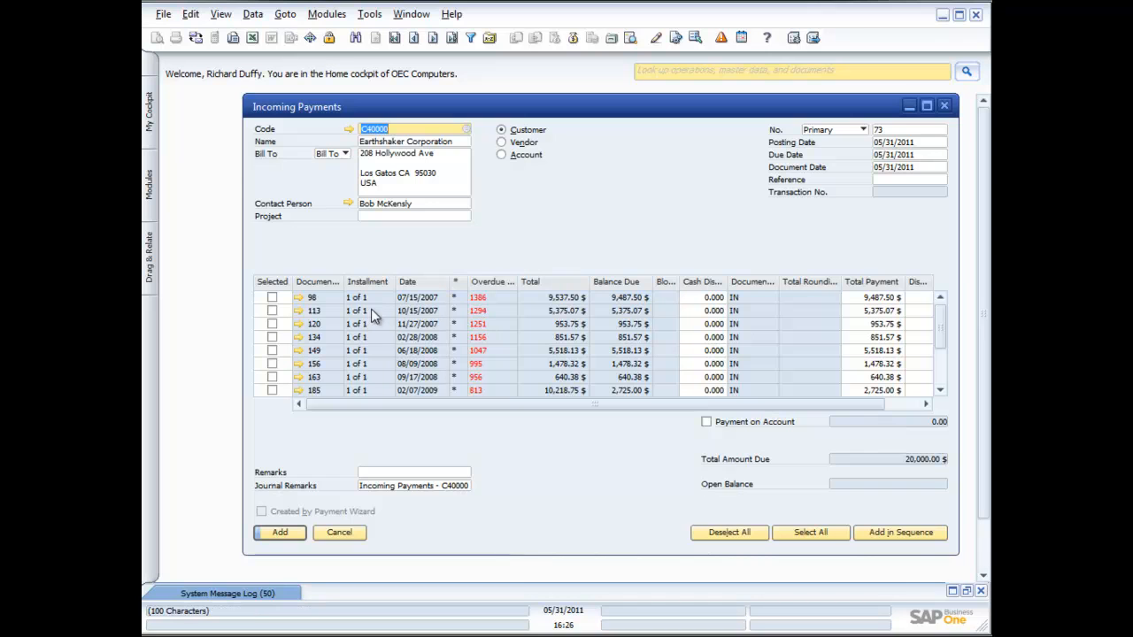
Step: Mark the four oldest invoices individually in the enlarged payment document
{"action": "left_click", "coordinate": [272, 298]}
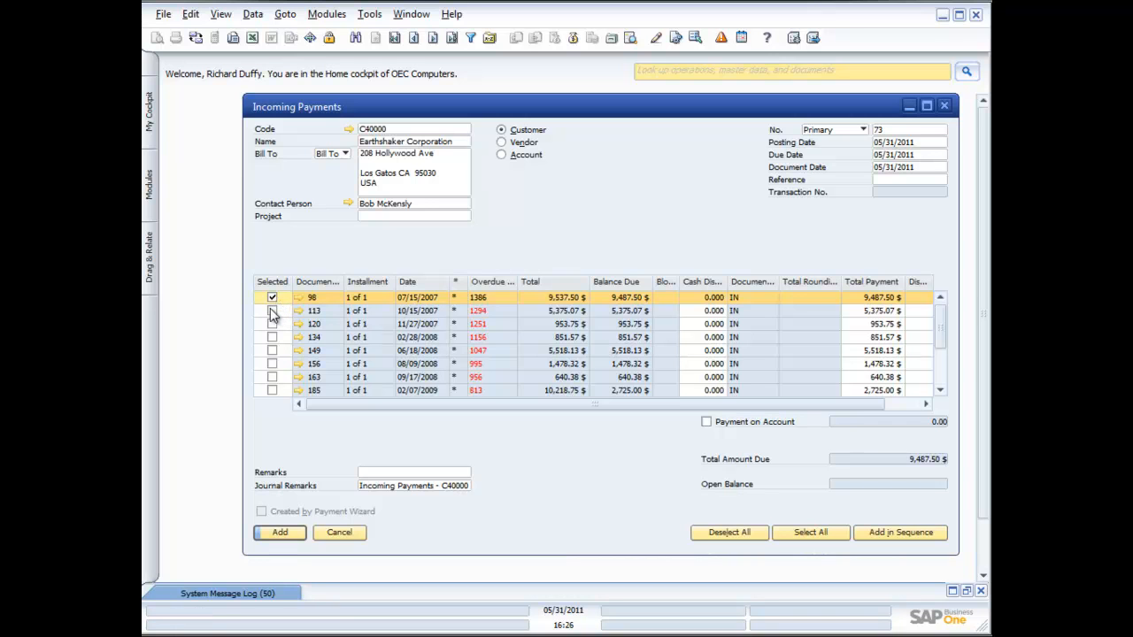
{"action": "left_click", "coordinate": [273, 312]}
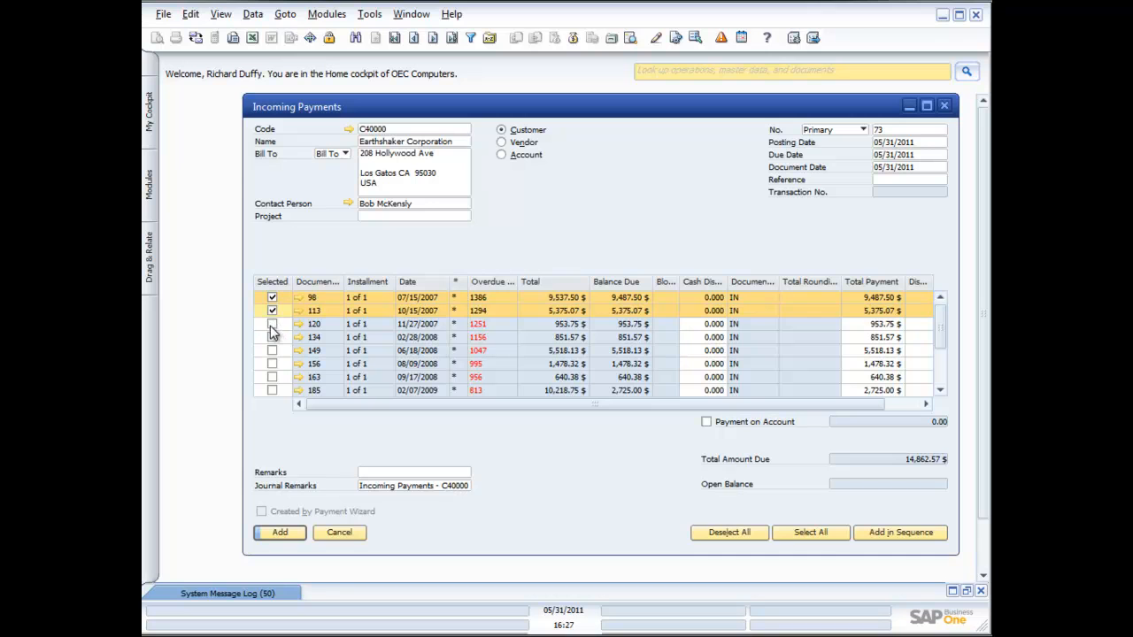
{"action": "left_click", "coordinate": [272, 325]}
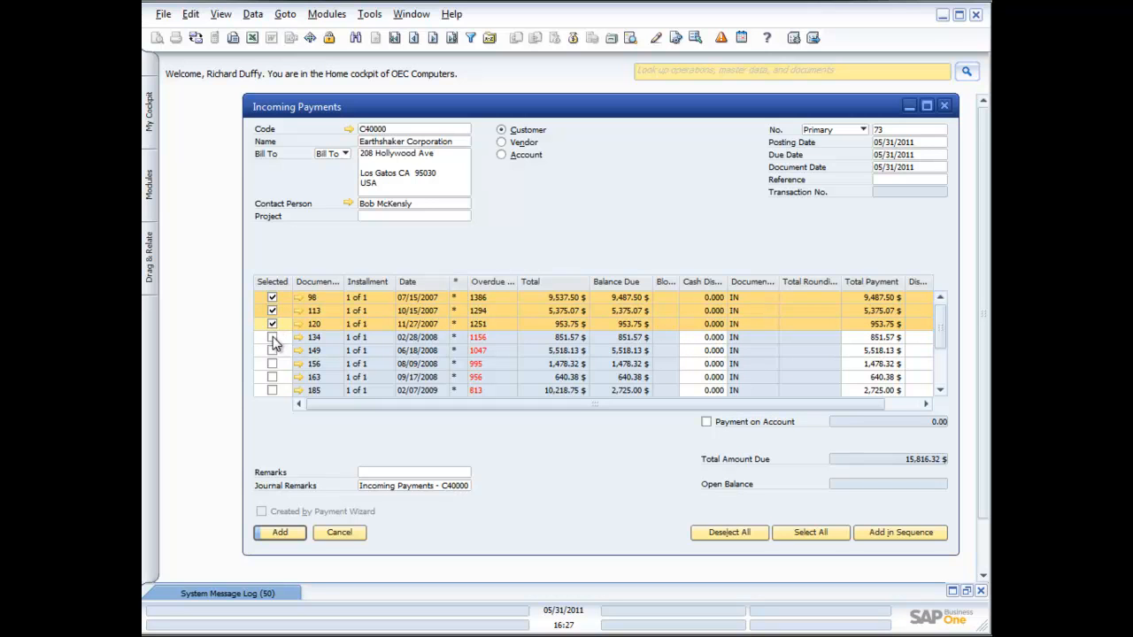
{"action": "left_click", "coordinate": [272, 339]}
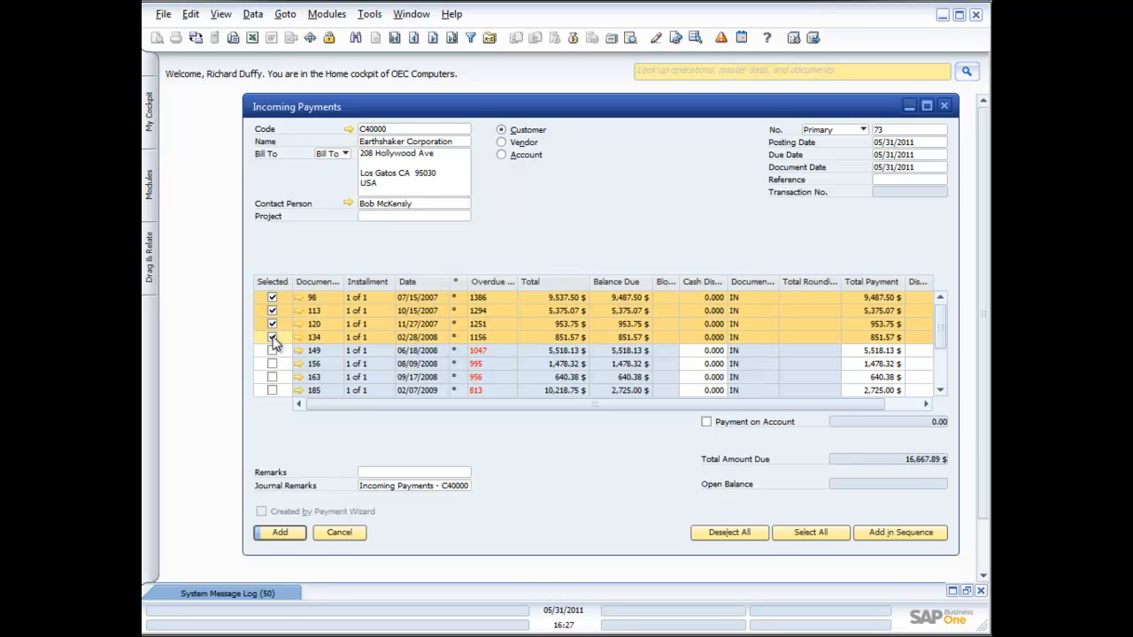
Step: Deselect the four individually marked invoices, working back up to the oldest
{"action": "left_click", "coordinate": [272, 338]}
{"action": "left_click", "coordinate": [273, 324]}
{"action": "left_click", "coordinate": [273, 311]}
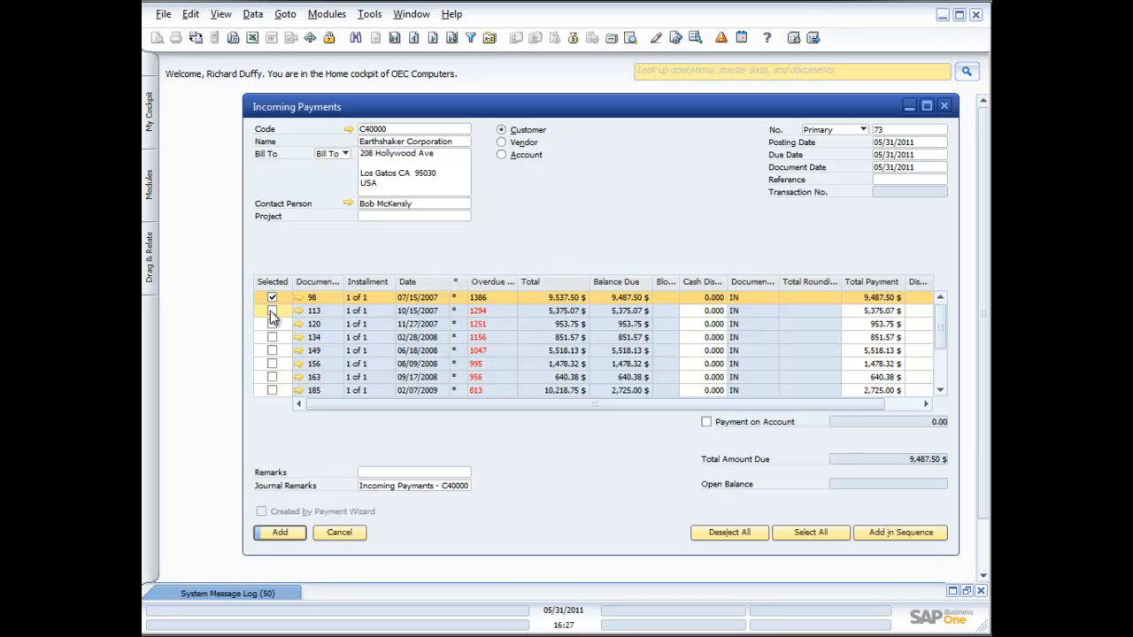
{"action": "left_click", "coordinate": [271, 298]}
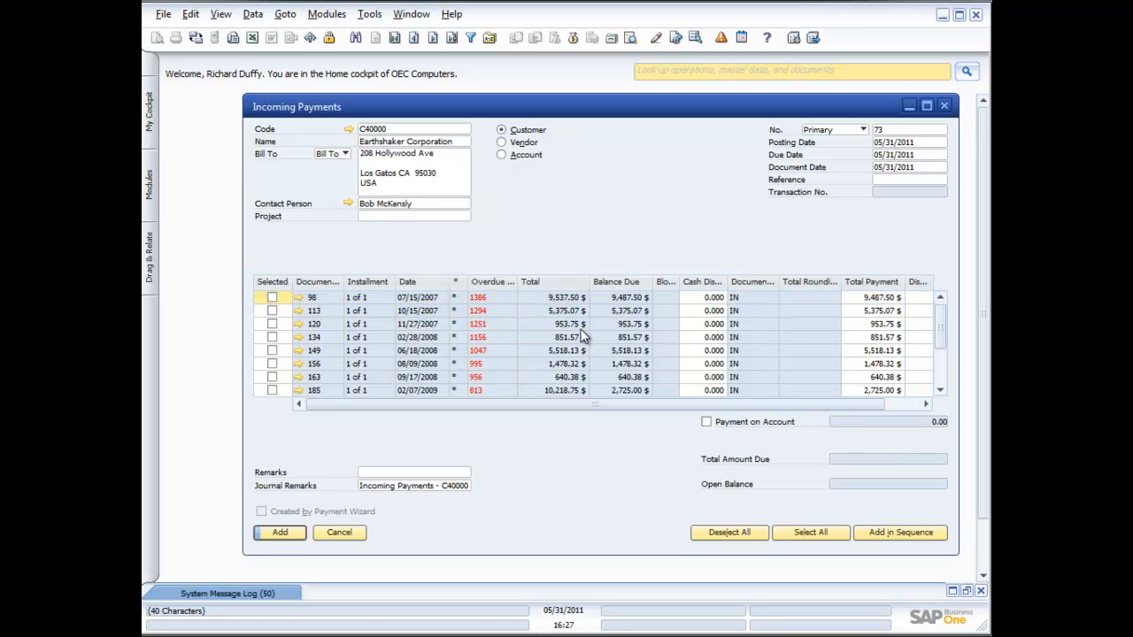
Step: Try allocating the check amount to the invoices with Add in Sequence, and deselect the five invoices it marks
{"action": "left_click", "coordinate": [874, 297]}
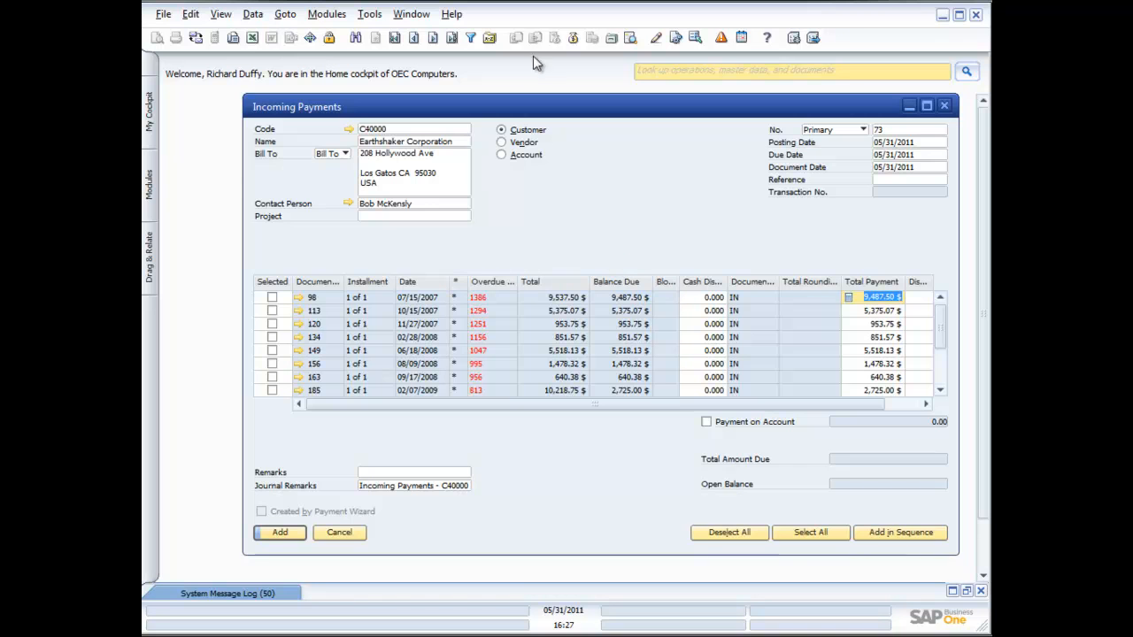
{"action": "left_click", "coordinate": [912, 535]}
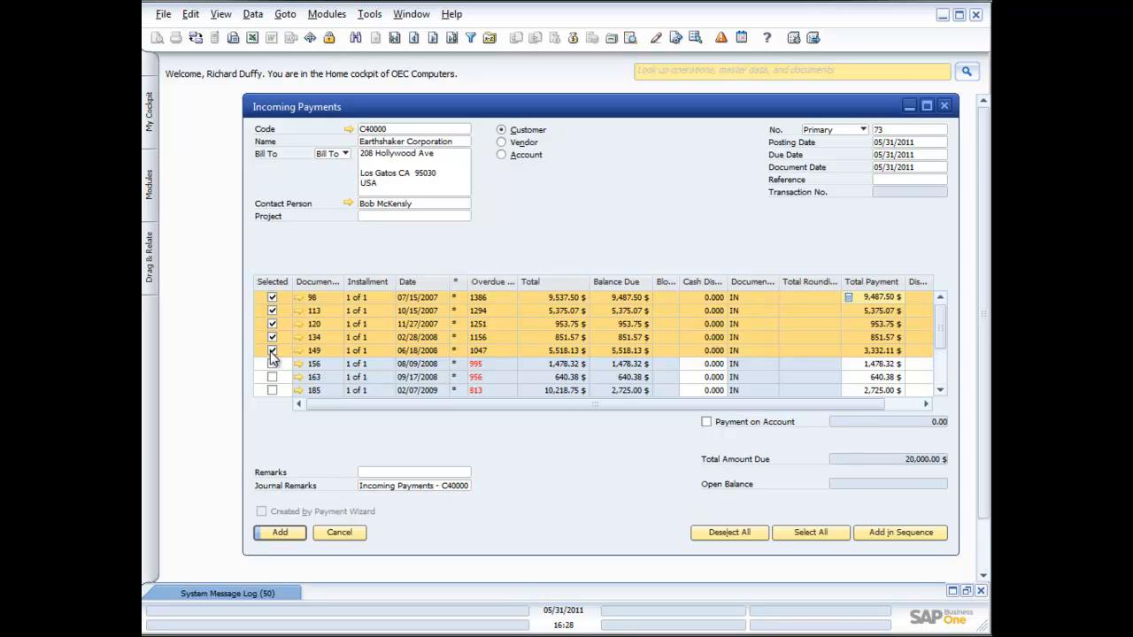
{"action": "left_click", "coordinate": [272, 297]}
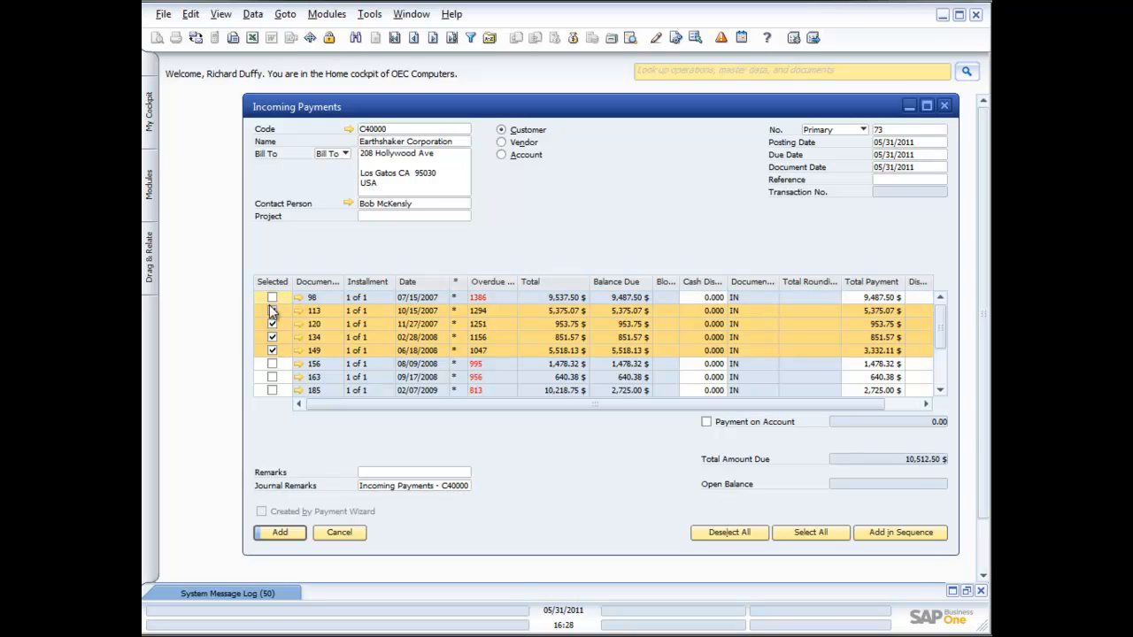
{"action": "left_click", "coordinate": [272, 310]}
{"action": "left_click", "coordinate": [272, 324]}
{"action": "left_click", "coordinate": [272, 337]}
{"action": "left_click", "coordinate": [271, 351]}
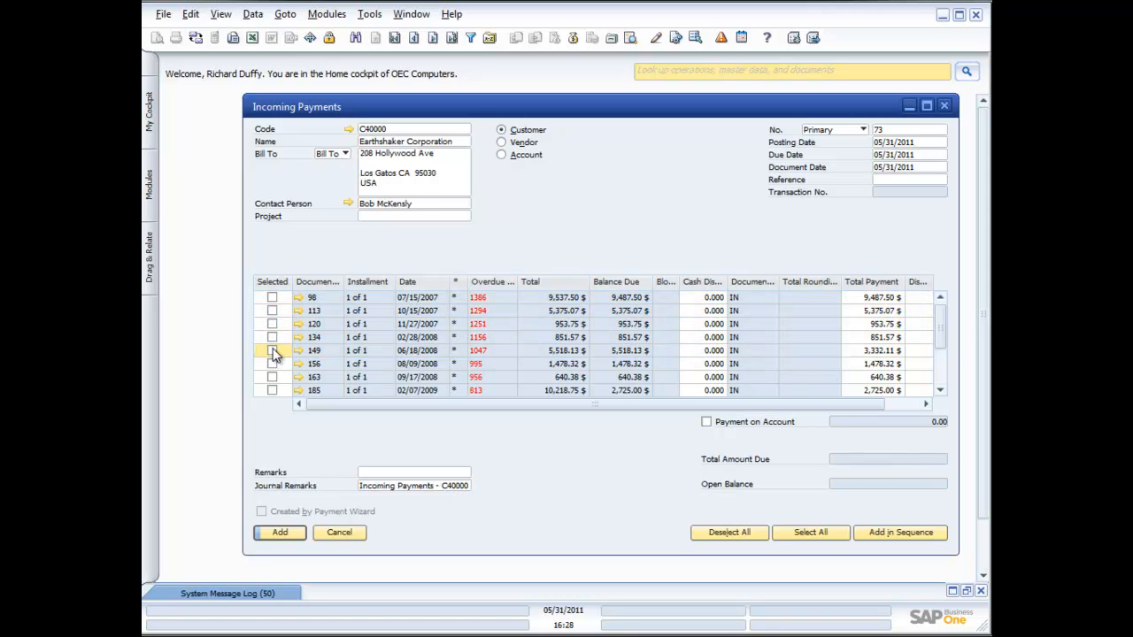
Step: Try the Payment on Account option and allocate the check amount to the open invoices with Add in Sequence
{"action": "left_click", "coordinate": [706, 422]}
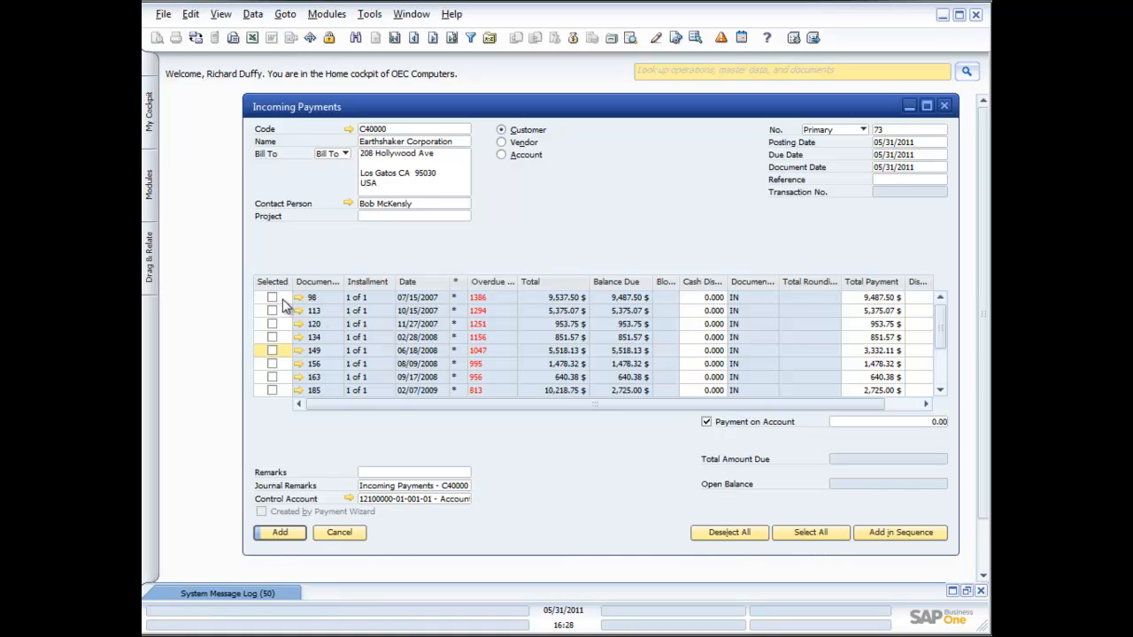
{"action": "left_click", "coordinate": [906, 531]}
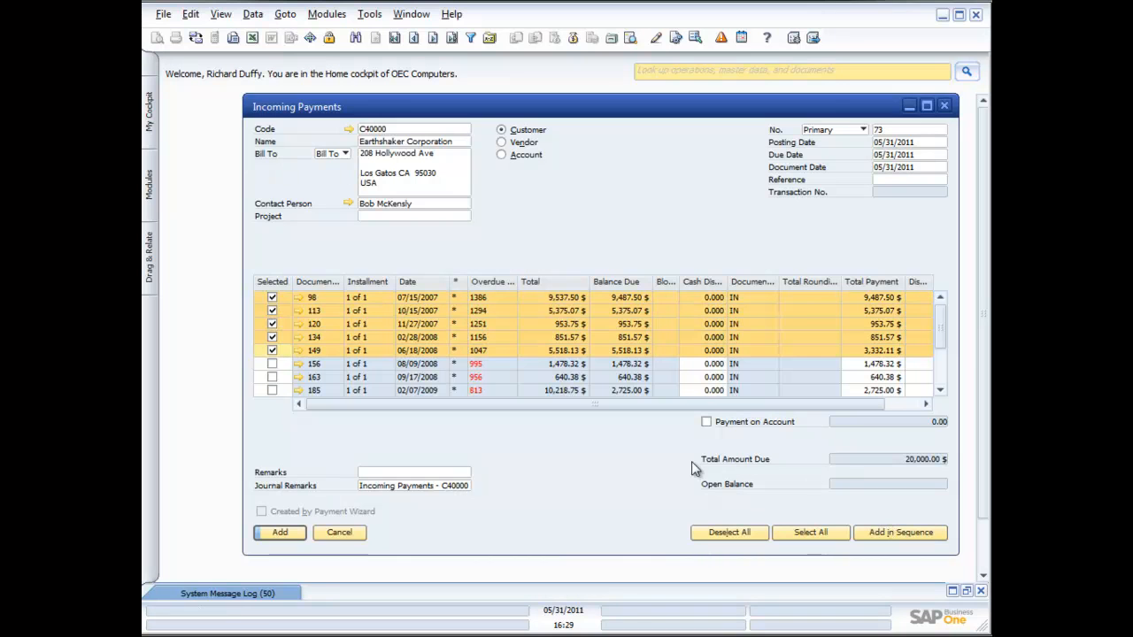
Step: Add the allocated check payment with confirmation, and choose customer Earthshaker Corporation for the next incoming payment
{"action": "left_click", "coordinate": [281, 531]}
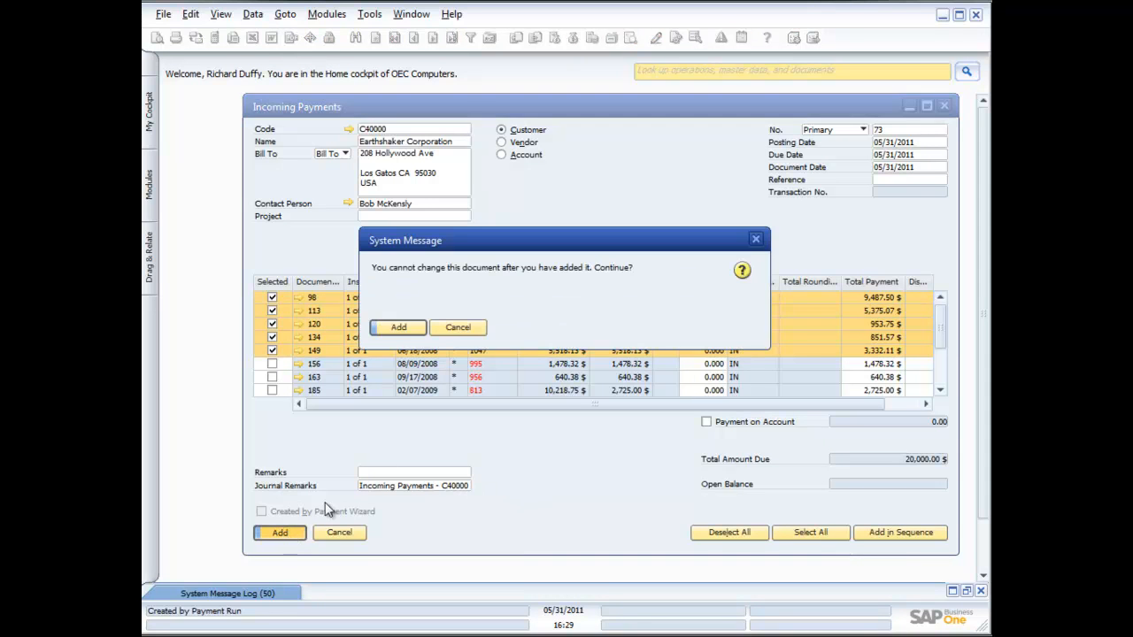
{"action": "left_click", "coordinate": [398, 328]}
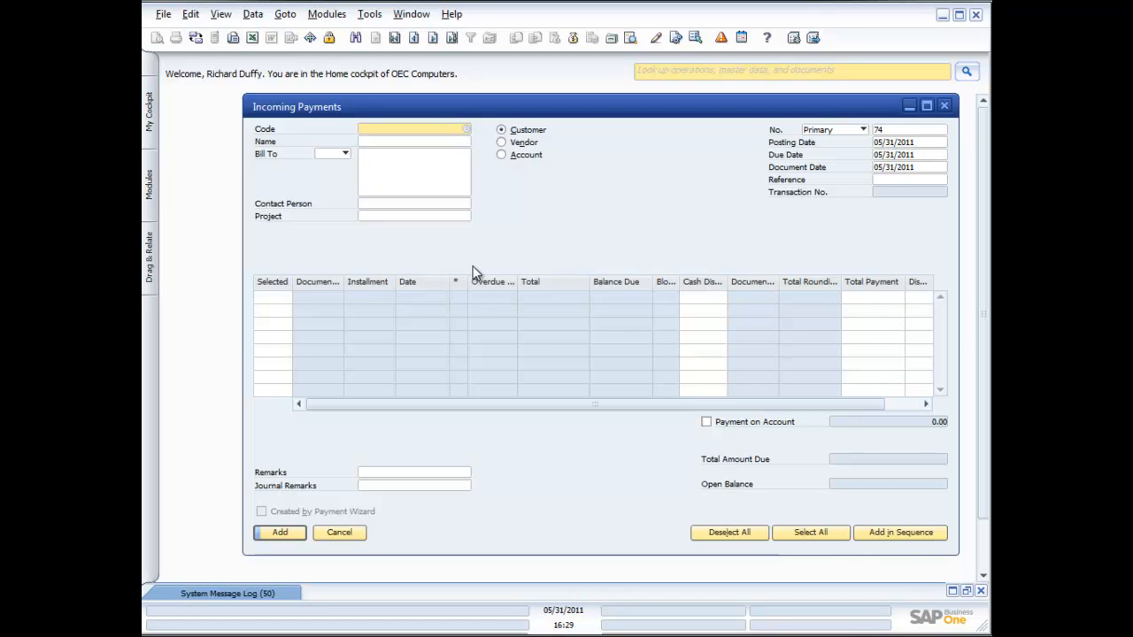
{"action": "left_click", "coordinate": [465, 130]}
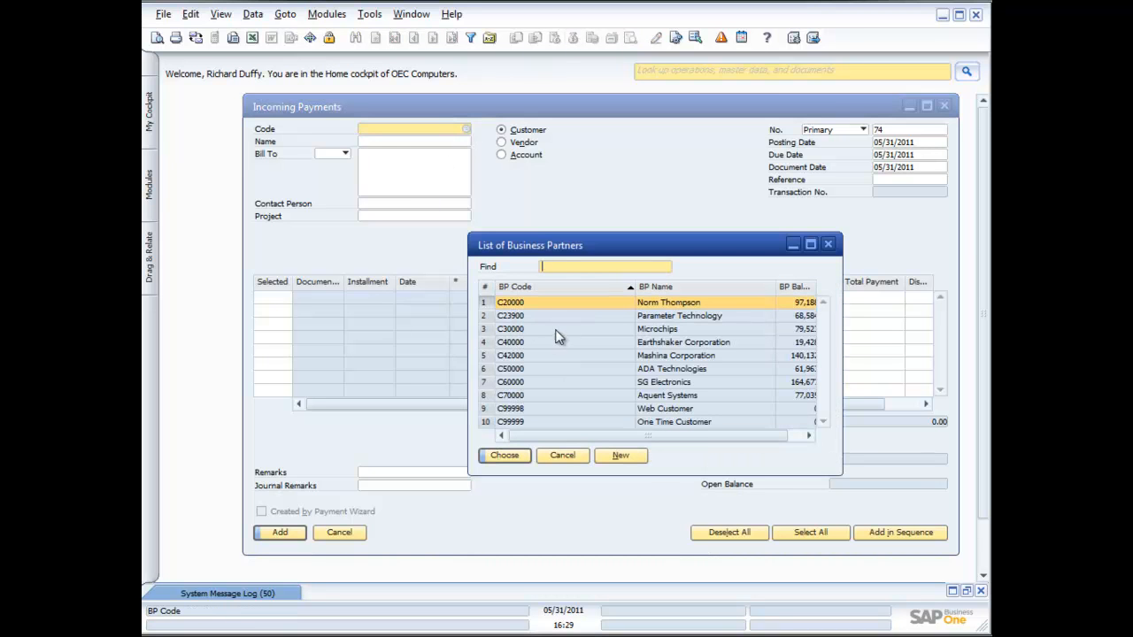
{"action": "double_click", "coordinate": [542, 350]}
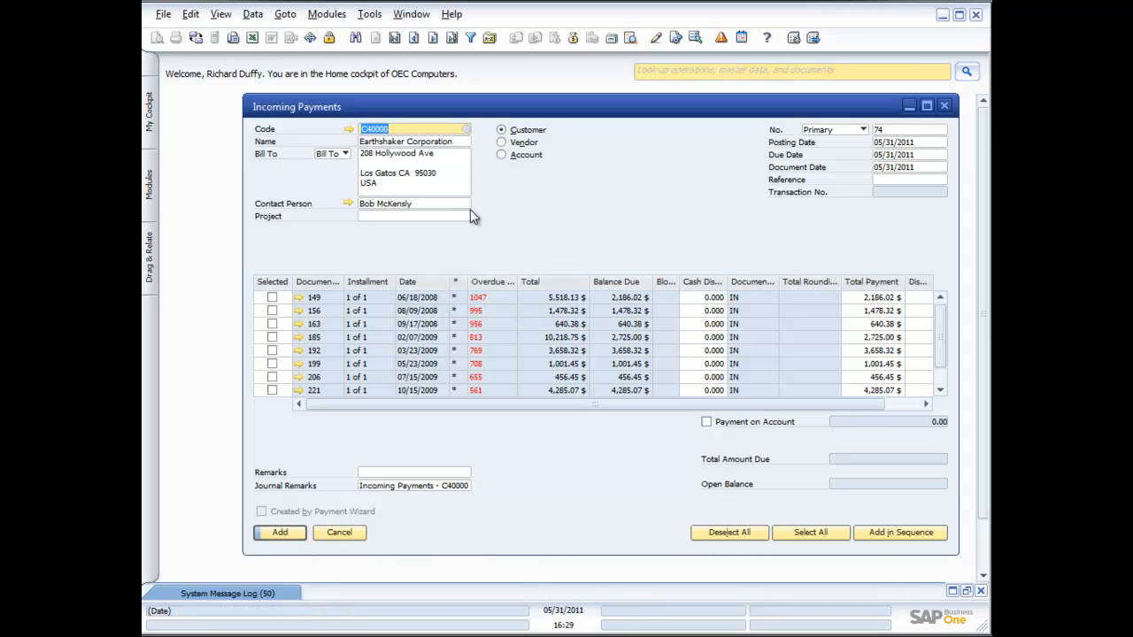
Step: Enter a 5,000 dollar cash amount in the payment means of the new incoming payment
{"action": "left_click", "coordinate": [574, 37]}
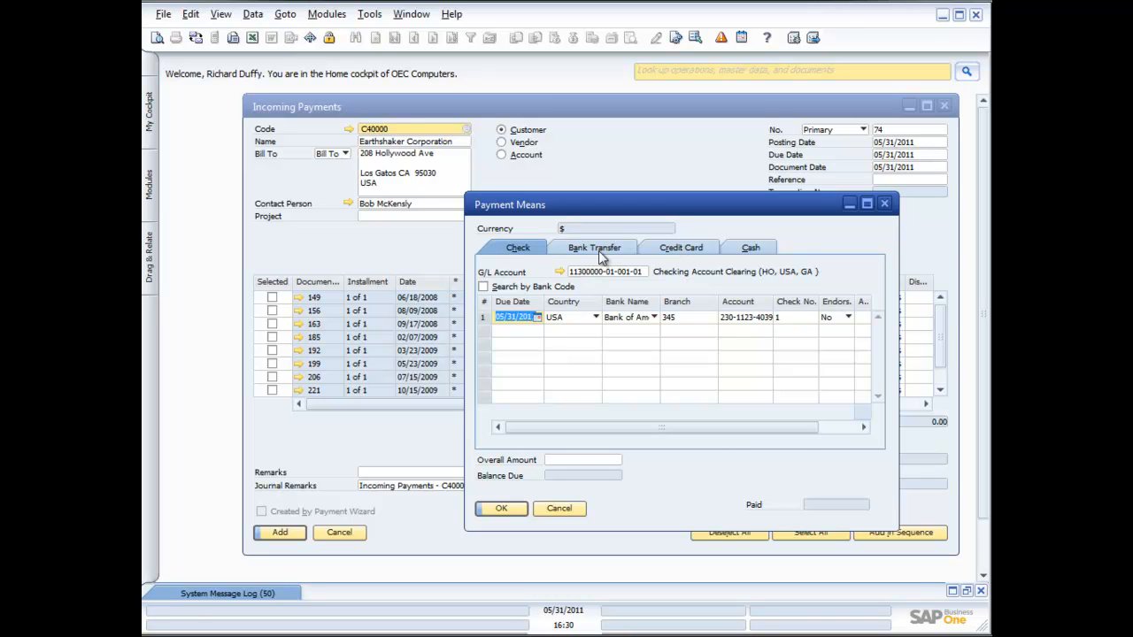
{"action": "left_click", "coordinate": [751, 250]}
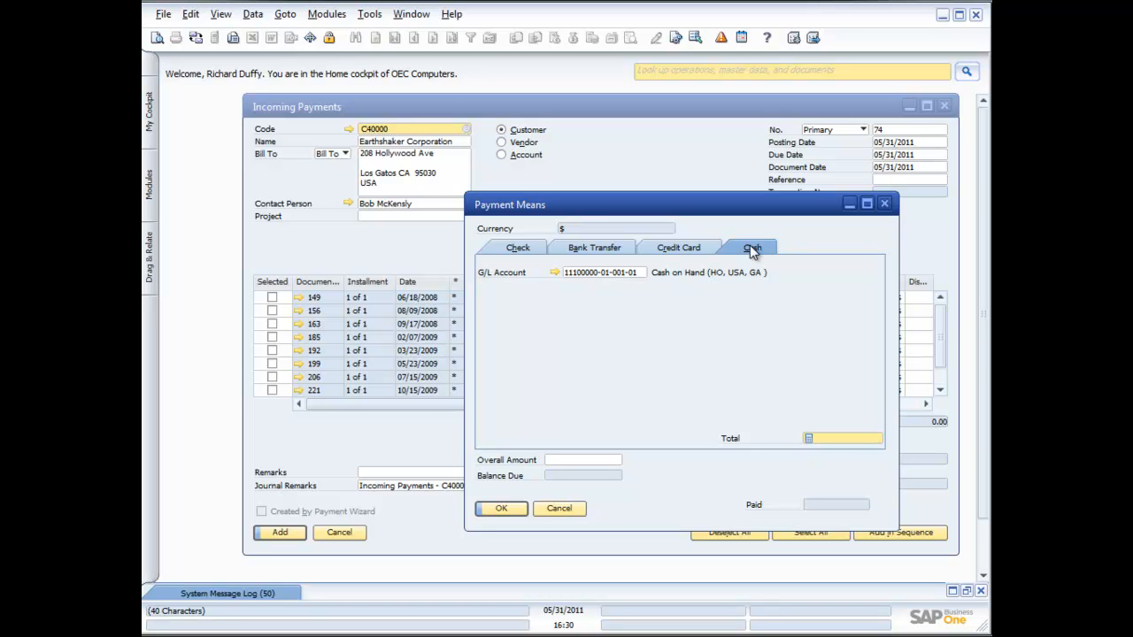
{"action": "type", "text": "000"}
{"action": "key", "text": "Tab"}
Step: Enter a 5,000 dollar check alongside the cash amount and confirm the payment means
{"action": "left_click", "coordinate": [517, 248]}
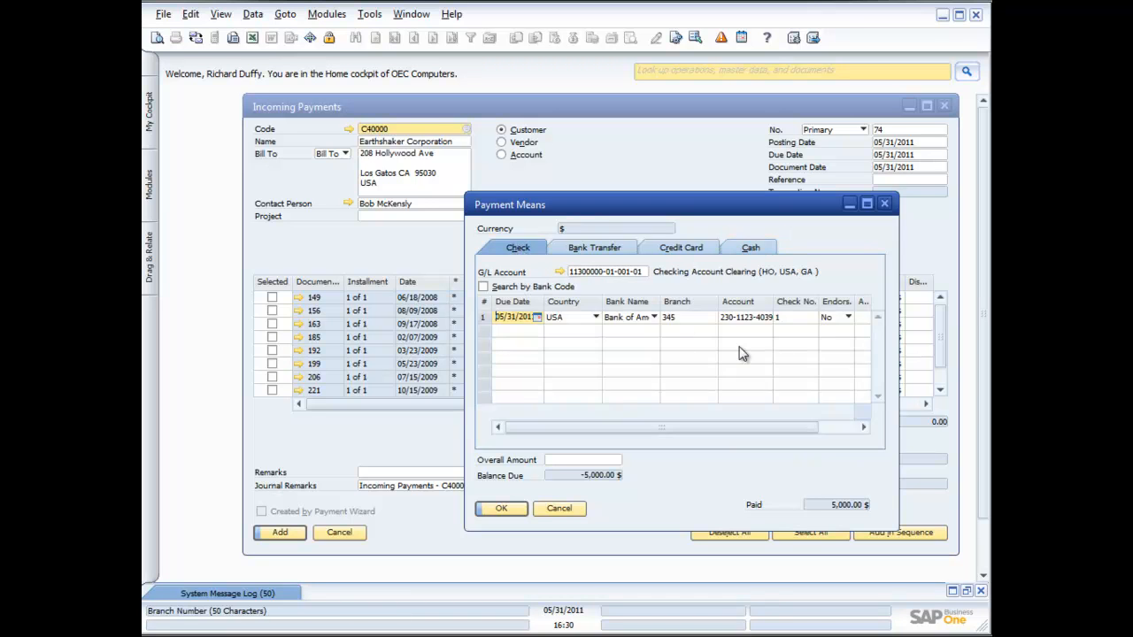
{"action": "left_click", "coordinate": [840, 430]}
{"action": "left_click", "coordinate": [836, 316]}
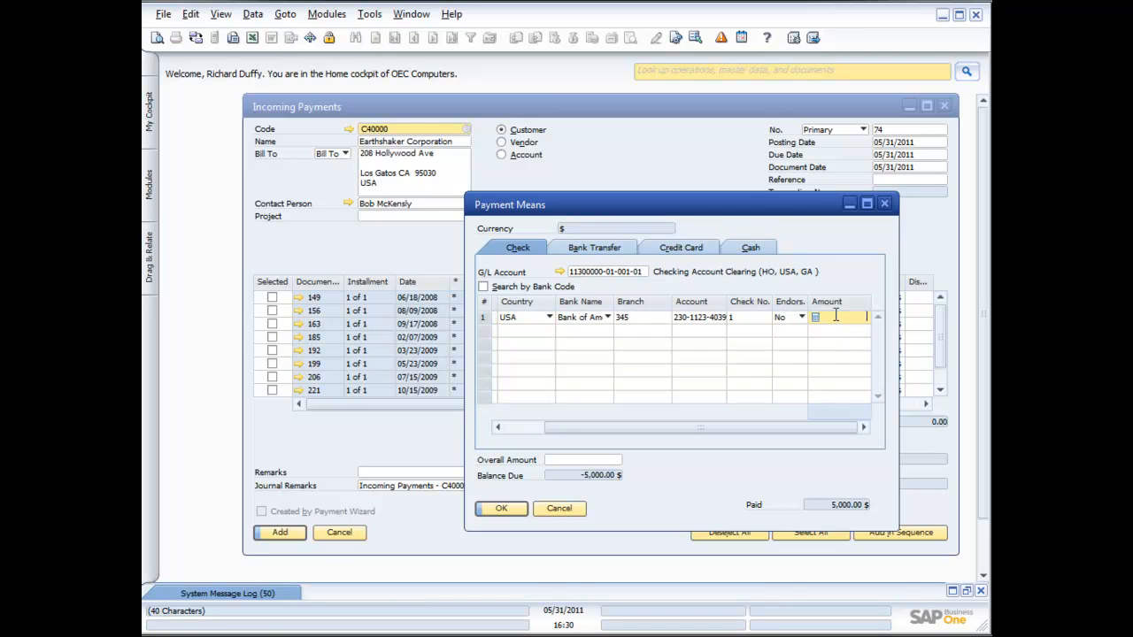
{"action": "type", "text": "5000"}
{"action": "key", "text": "Tab"}
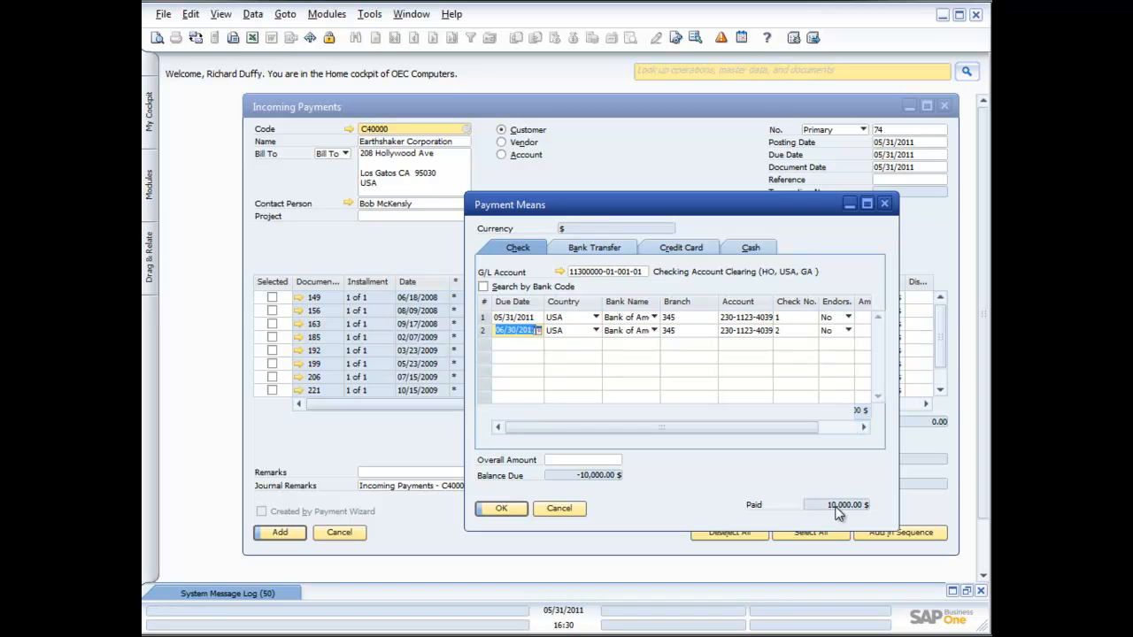
{"action": "left_click", "coordinate": [503, 510]}
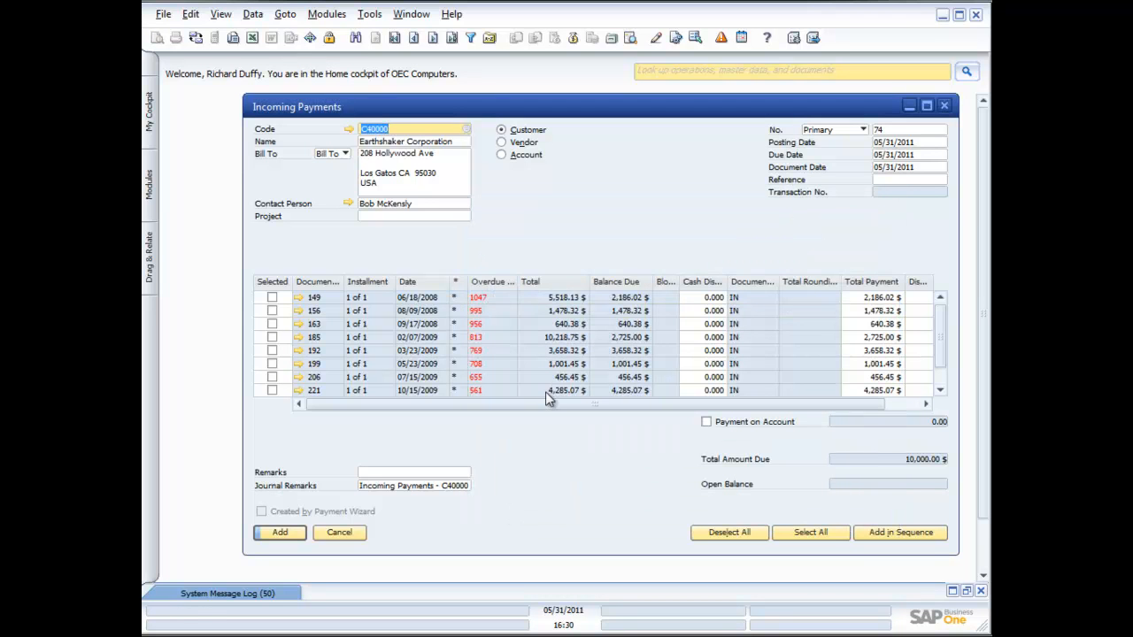
Step: Allocate the combined cash and check amount to the open invoices with Add in Sequence, and add the payment
{"action": "left_click", "coordinate": [920, 534]}
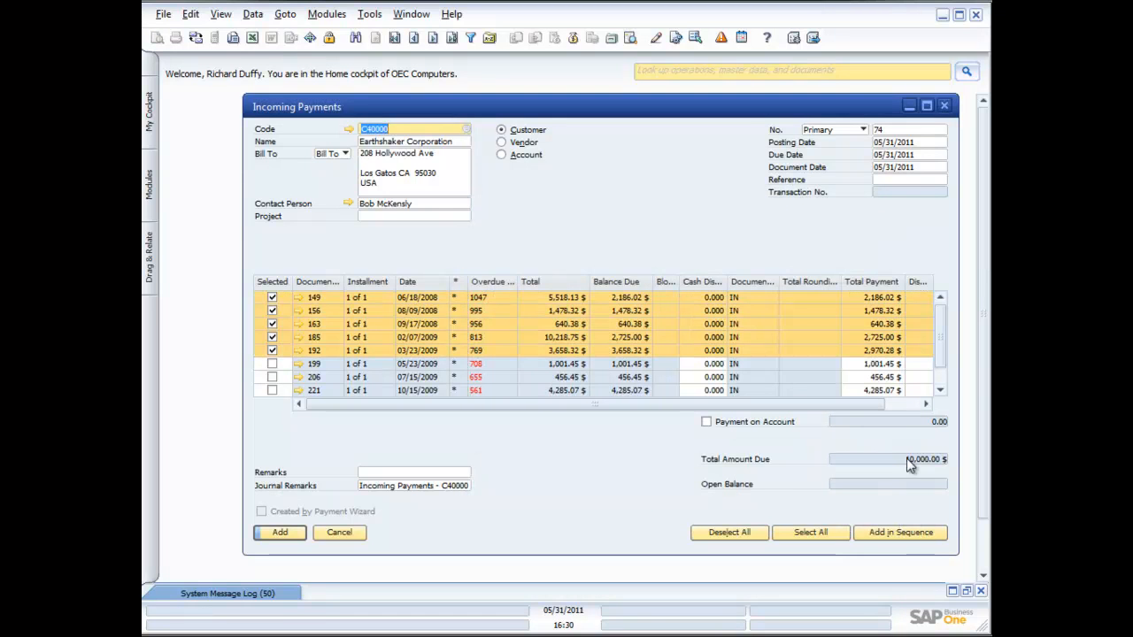
{"action": "left_click_drag", "start_coordinate": [845, 403], "coordinate": [883, 405]}
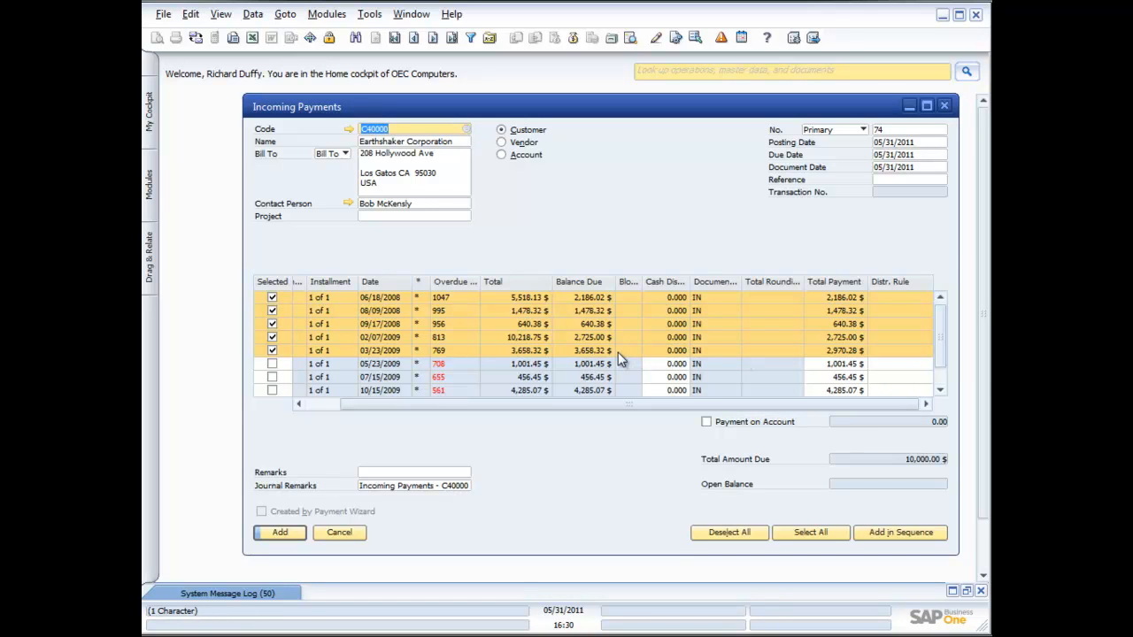
{"action": "left_click", "coordinate": [288, 532]}
{"action": "left_click", "coordinate": [398, 327]}
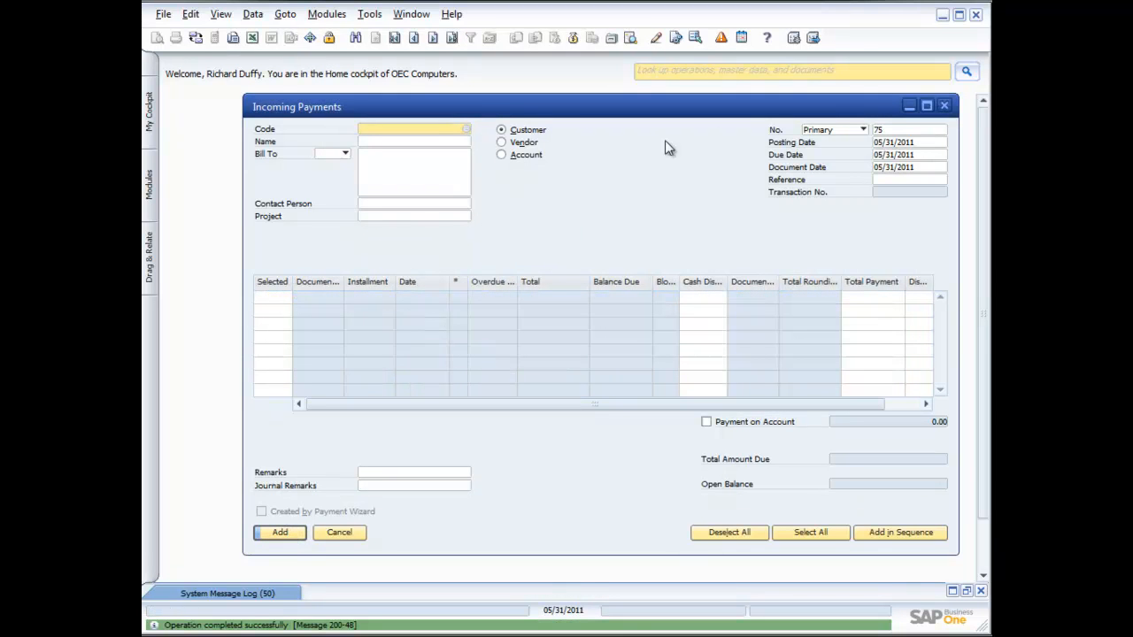
Step: Close the Incoming Payments window, then open a new bank Deposit and enlarge its window to show the Project column
{"action": "left_click", "coordinate": [943, 106]}
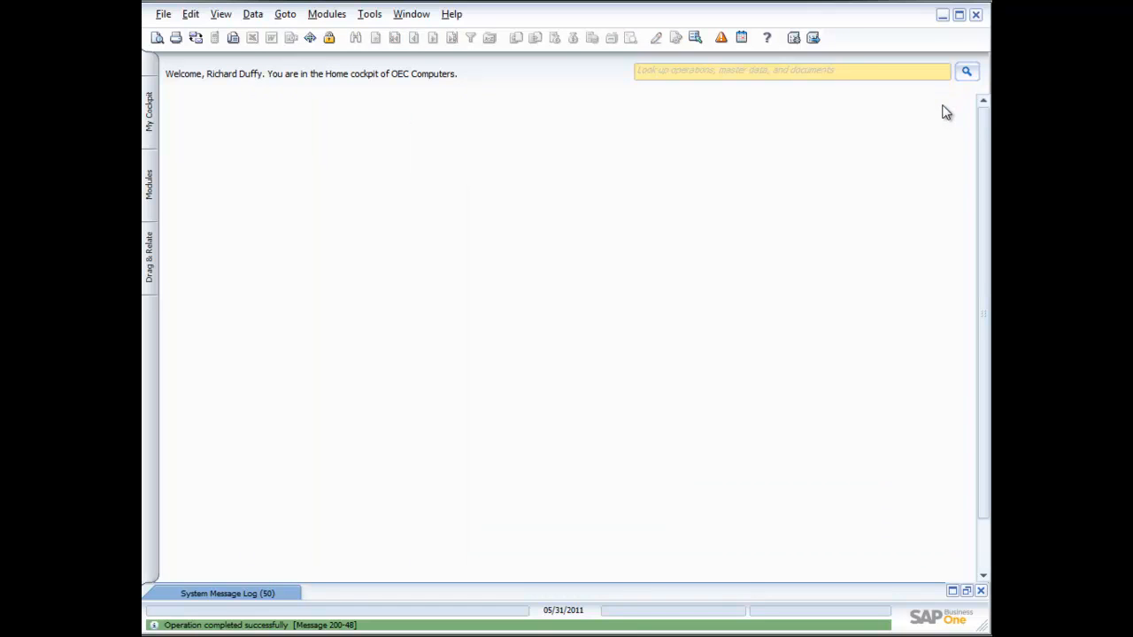
{"action": "left_click", "coordinate": [149, 186]}
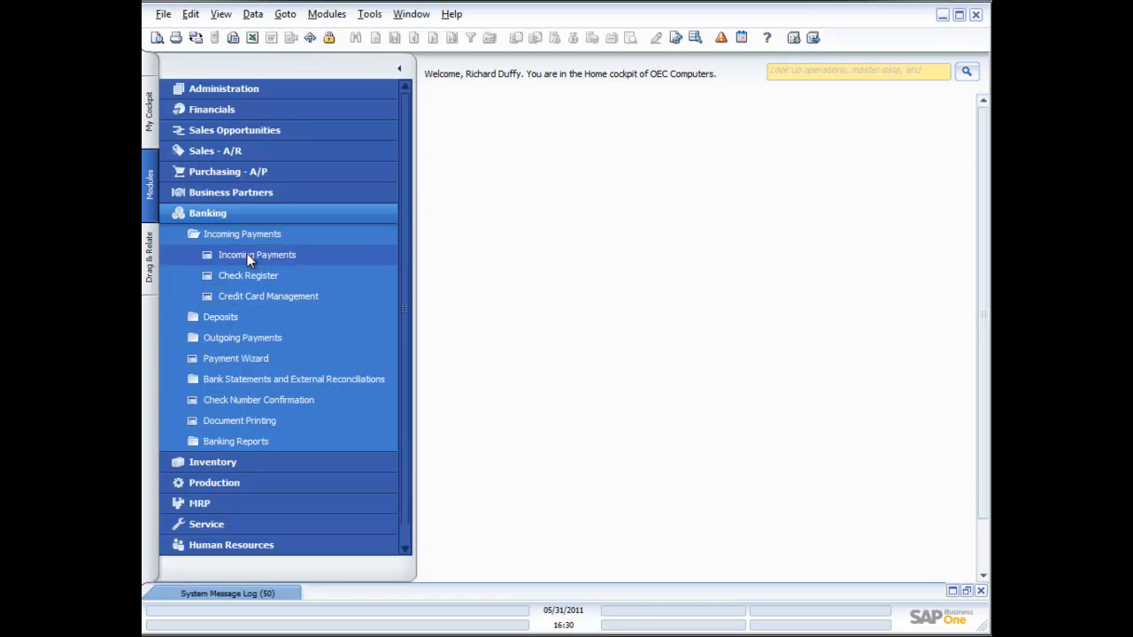
{"action": "left_click", "coordinate": [209, 316]}
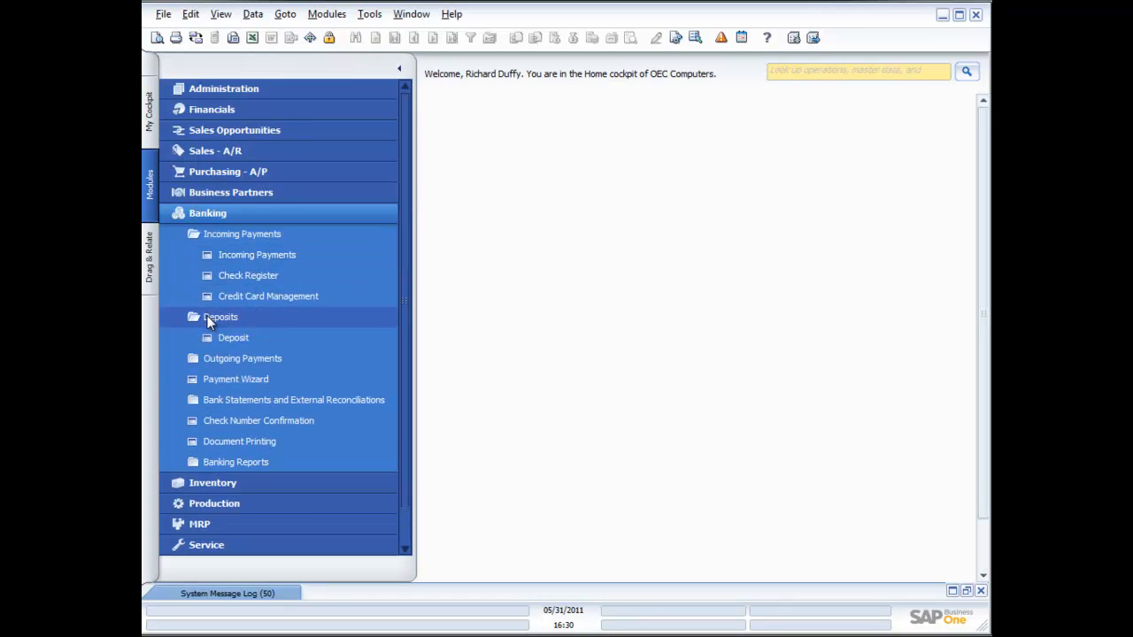
{"action": "left_click", "coordinate": [239, 340]}
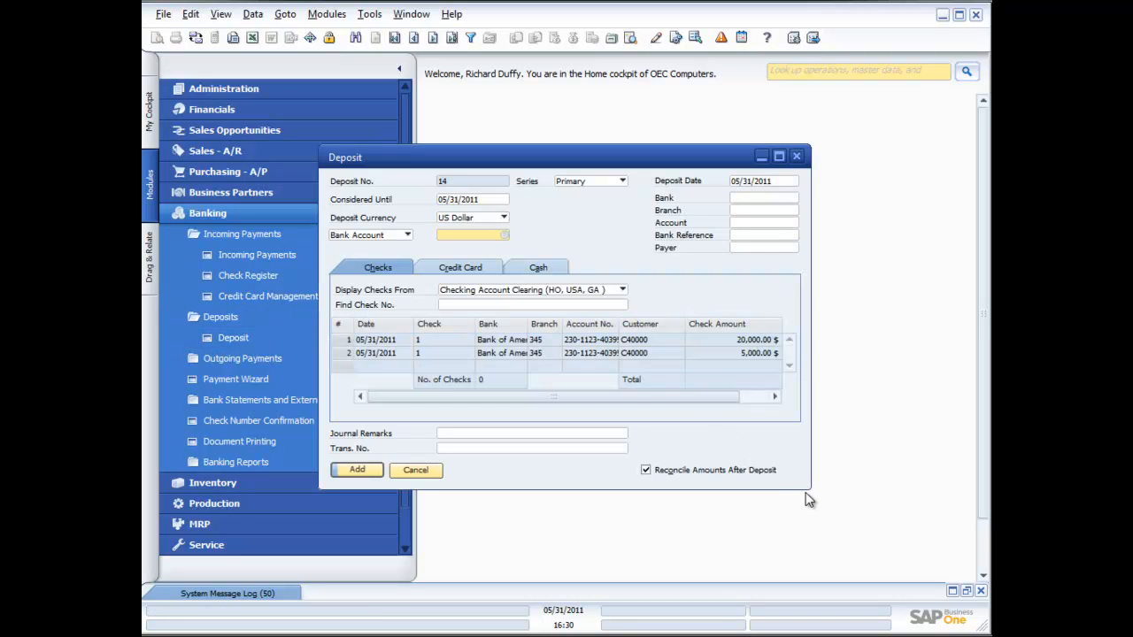
{"action": "left_click_drag", "start_coordinate": [802, 484], "coordinate": [928, 523]}
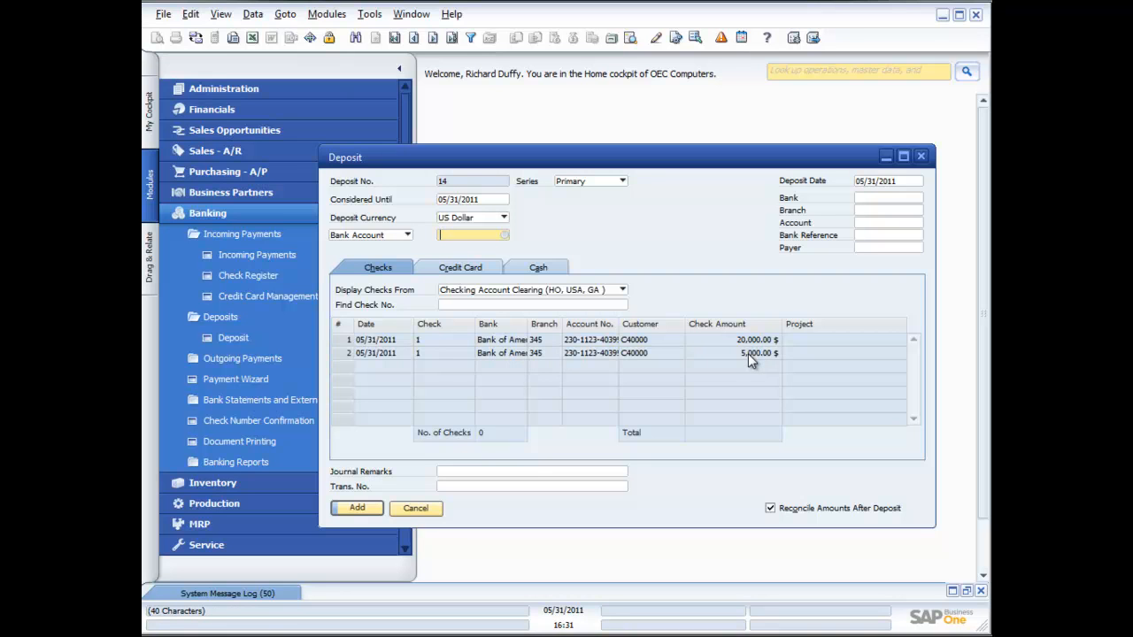
Step: Examine the deposit's cash and credit card options and return to the list of checks
{"action": "left_click", "coordinate": [542, 268]}
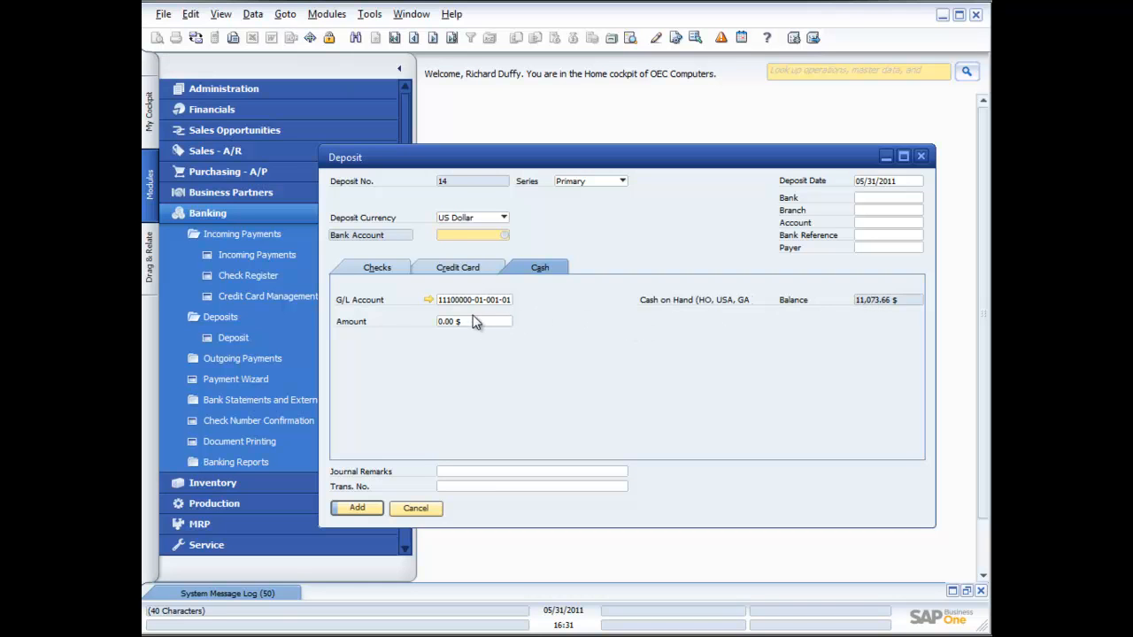
{"action": "left_click", "coordinate": [478, 268]}
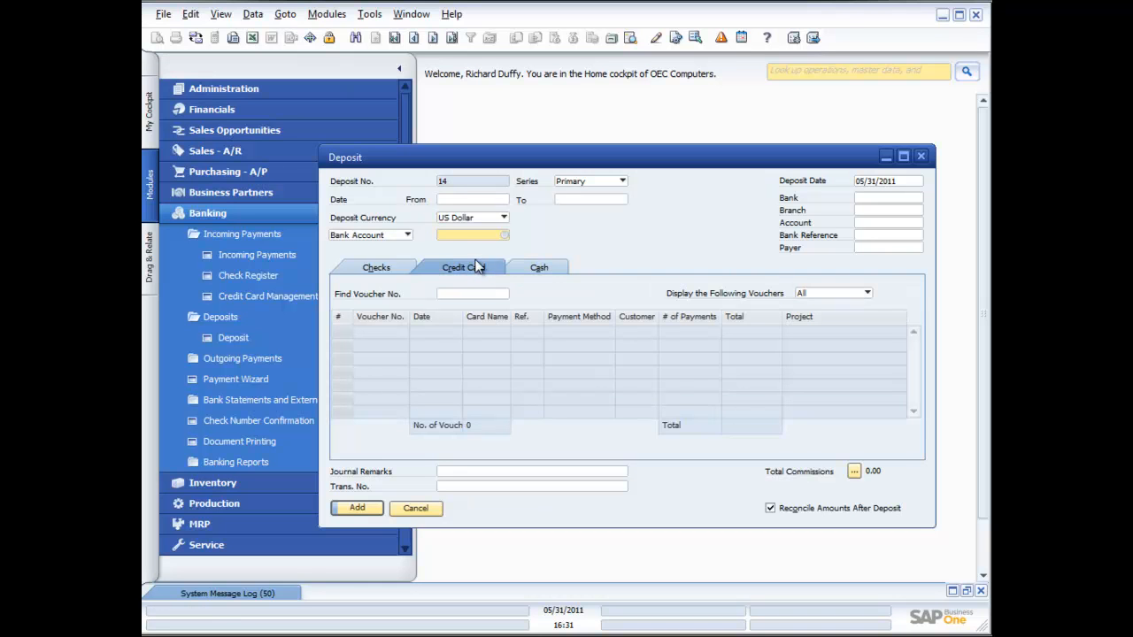
{"action": "left_click", "coordinate": [392, 268]}
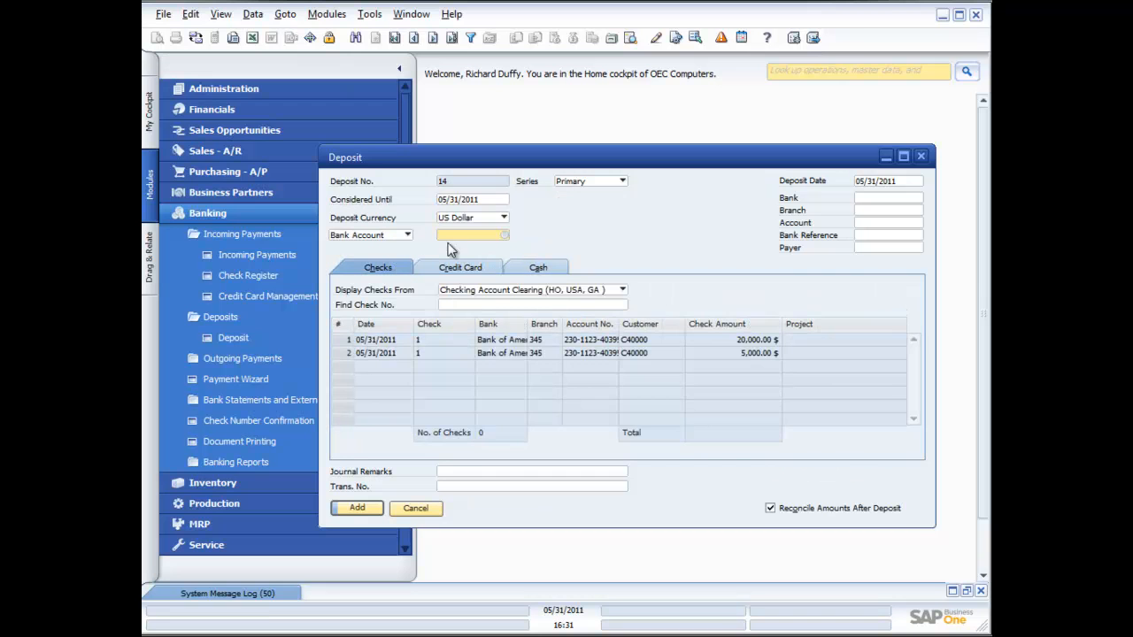
Step: Try Cash at Bank - Checking as the deposit's bank account, then view the cash option and return to the checks
{"action": "left_click", "coordinate": [504, 234]}
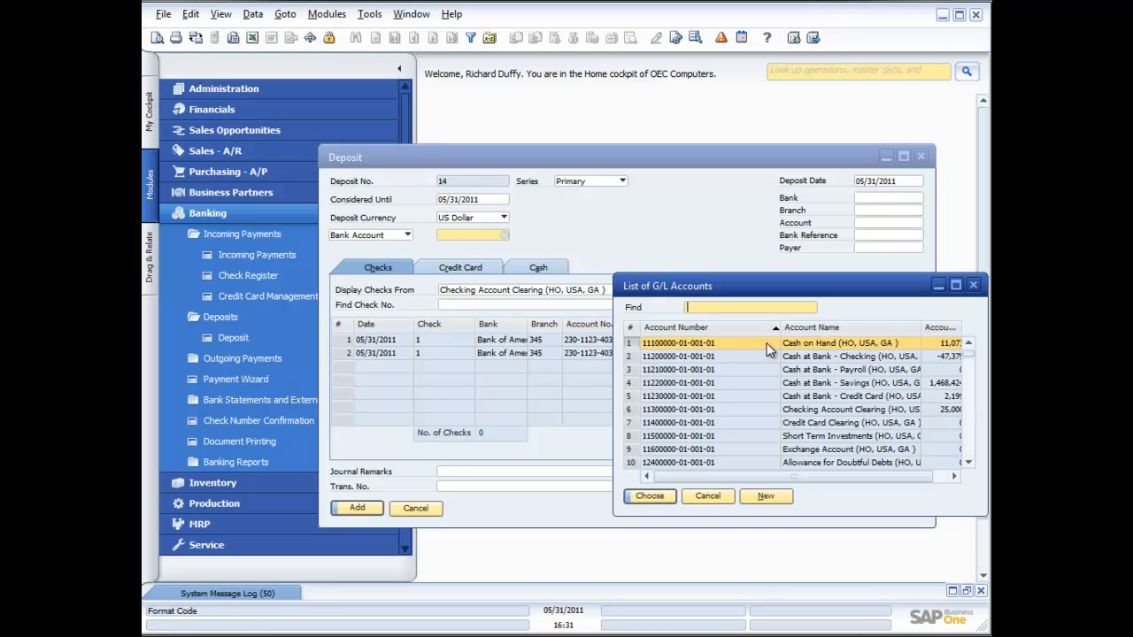
{"action": "double_click", "coordinate": [776, 357]}
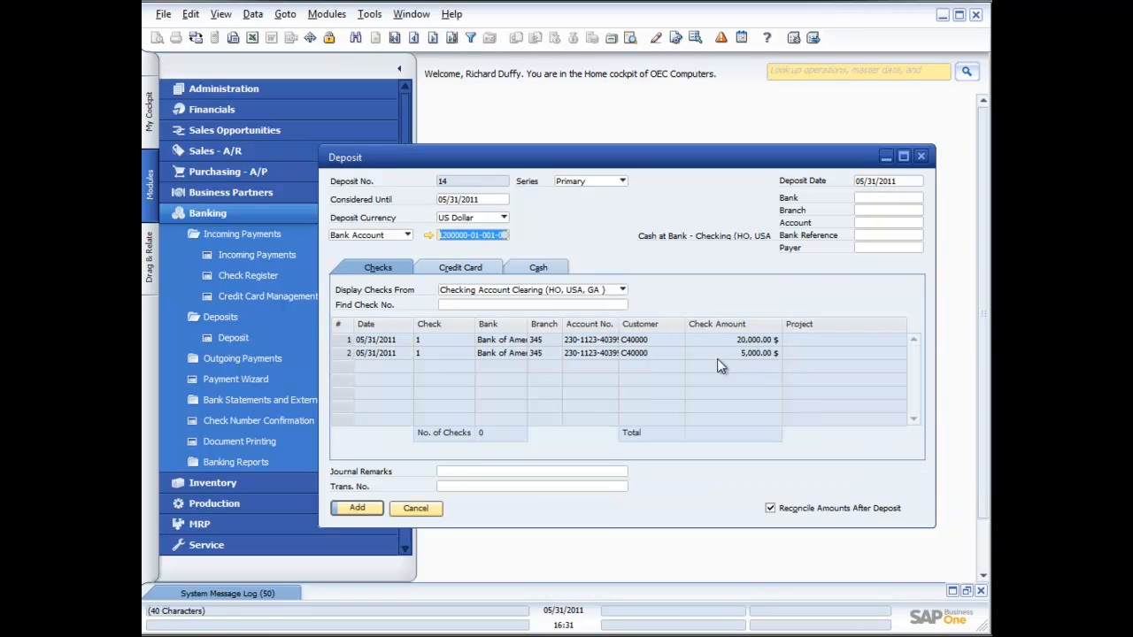
{"action": "left_click", "coordinate": [546, 266]}
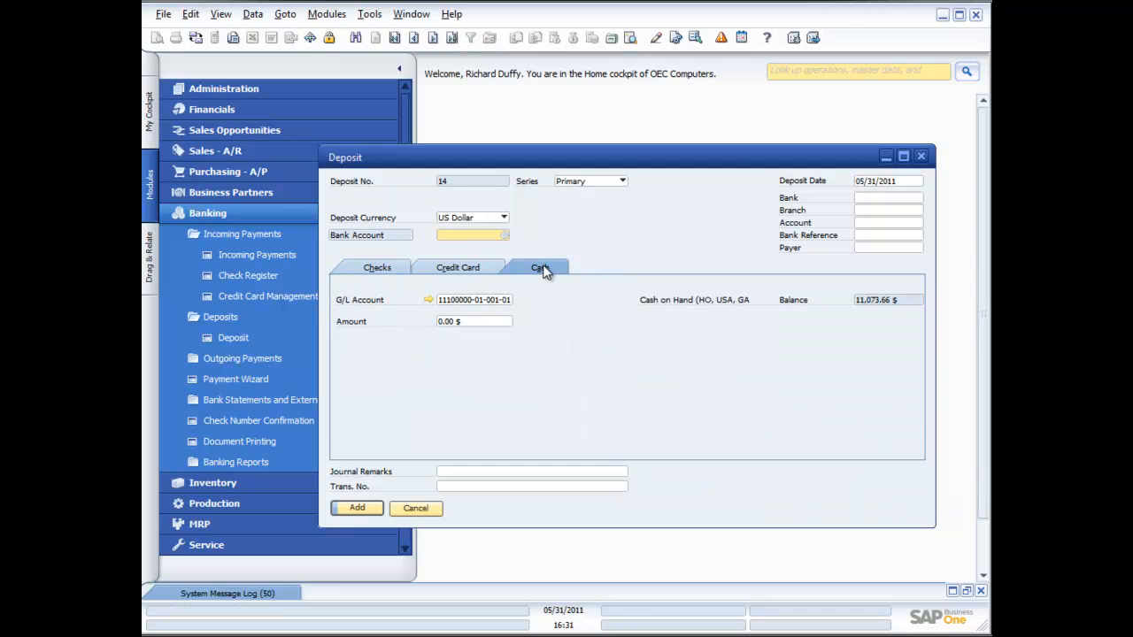
{"action": "left_click", "coordinate": [393, 269]}
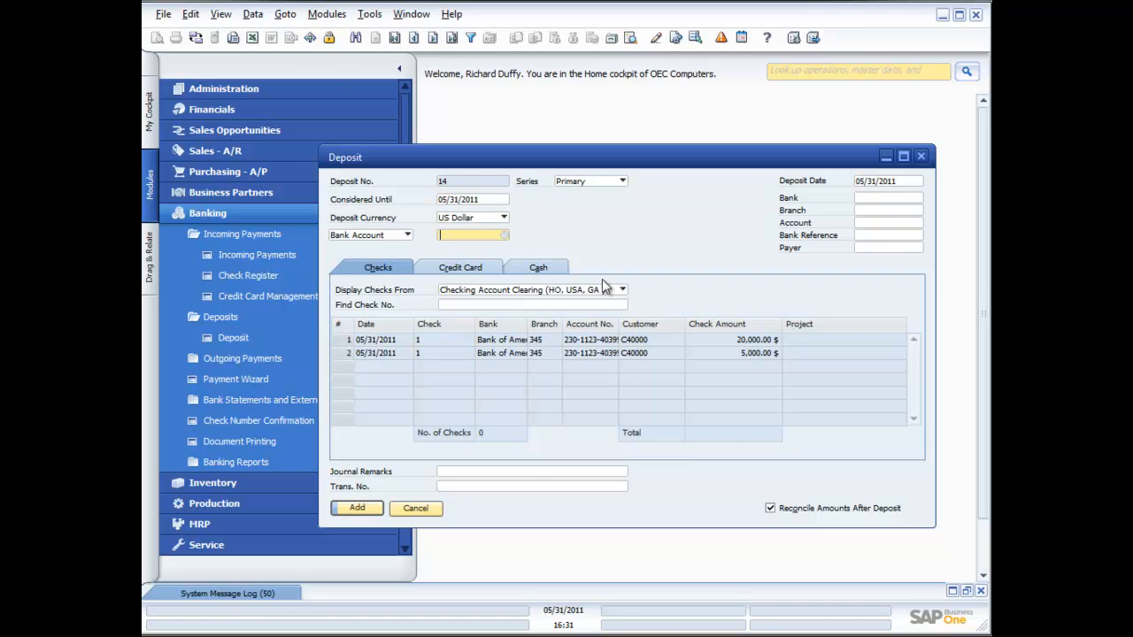
Step: Choose the Cash at Bank - Checking account again and look over the bank detail fields and the other deposit types
{"action": "left_click", "coordinate": [504, 235]}
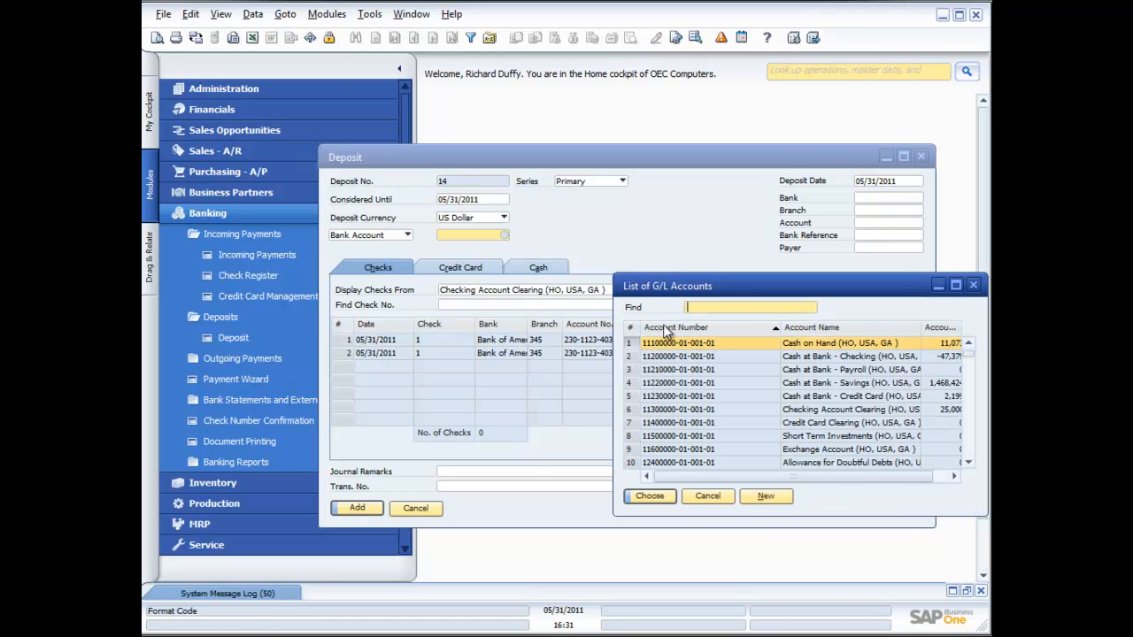
{"action": "double_click", "coordinate": [820, 356]}
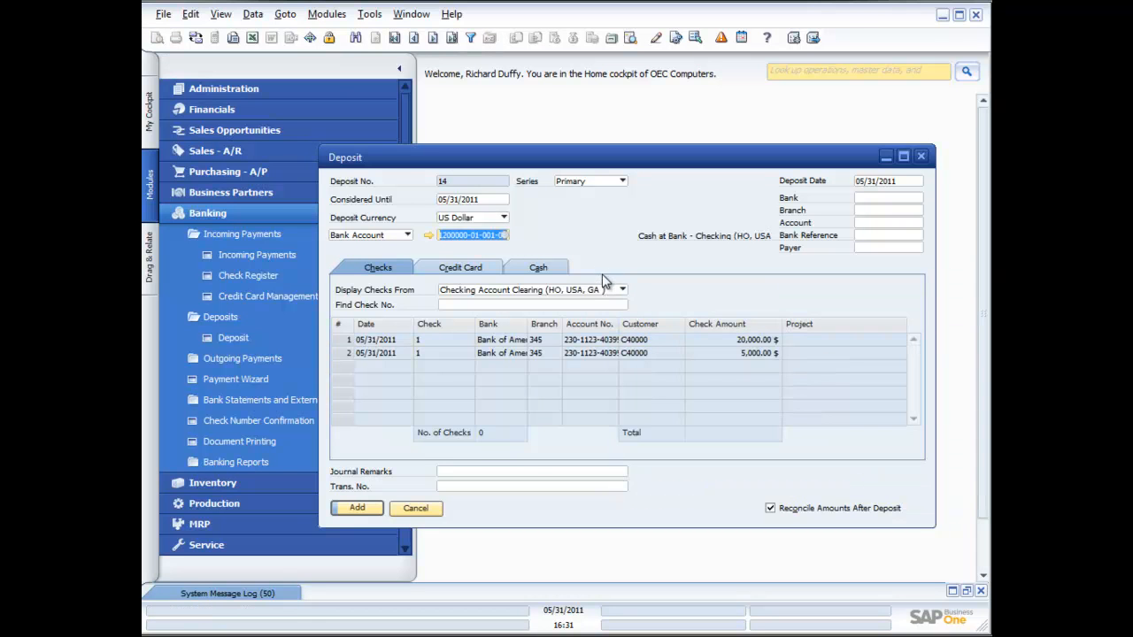
{"action": "left_click", "coordinate": [861, 200]}
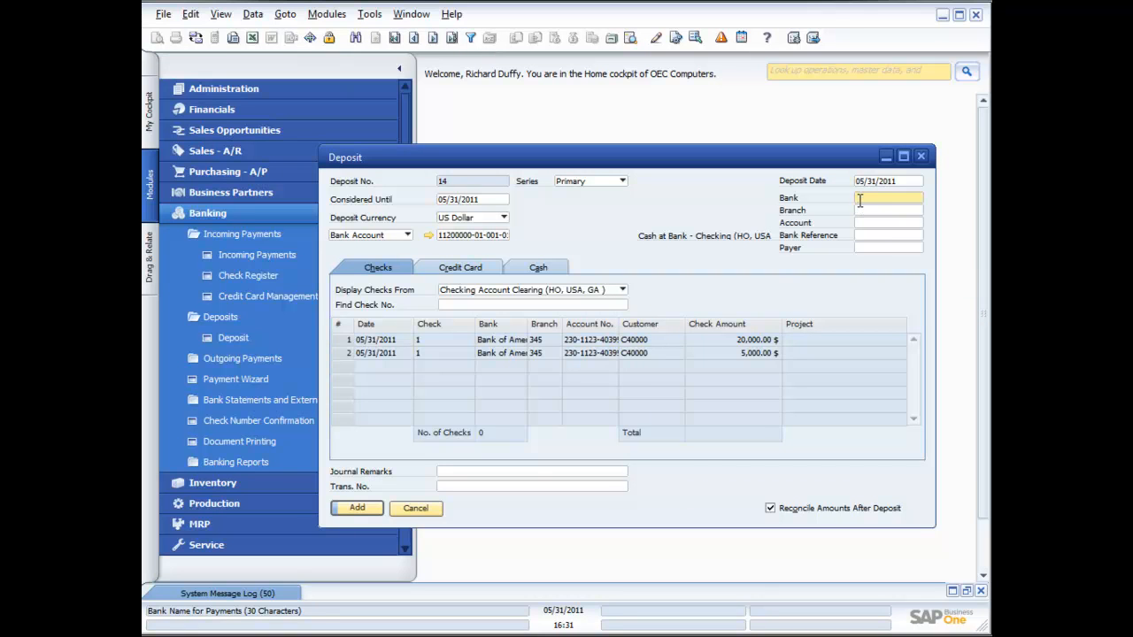
{"action": "left_click", "coordinate": [870, 210]}
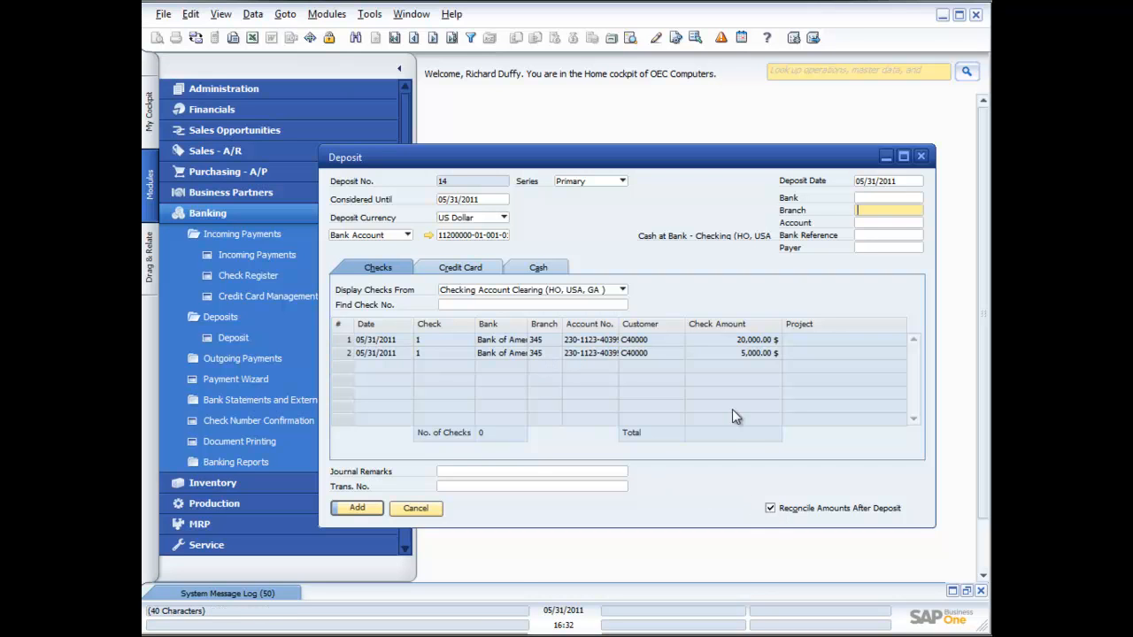
{"action": "left_click", "coordinate": [469, 269]}
{"action": "left_click", "coordinate": [537, 270]}
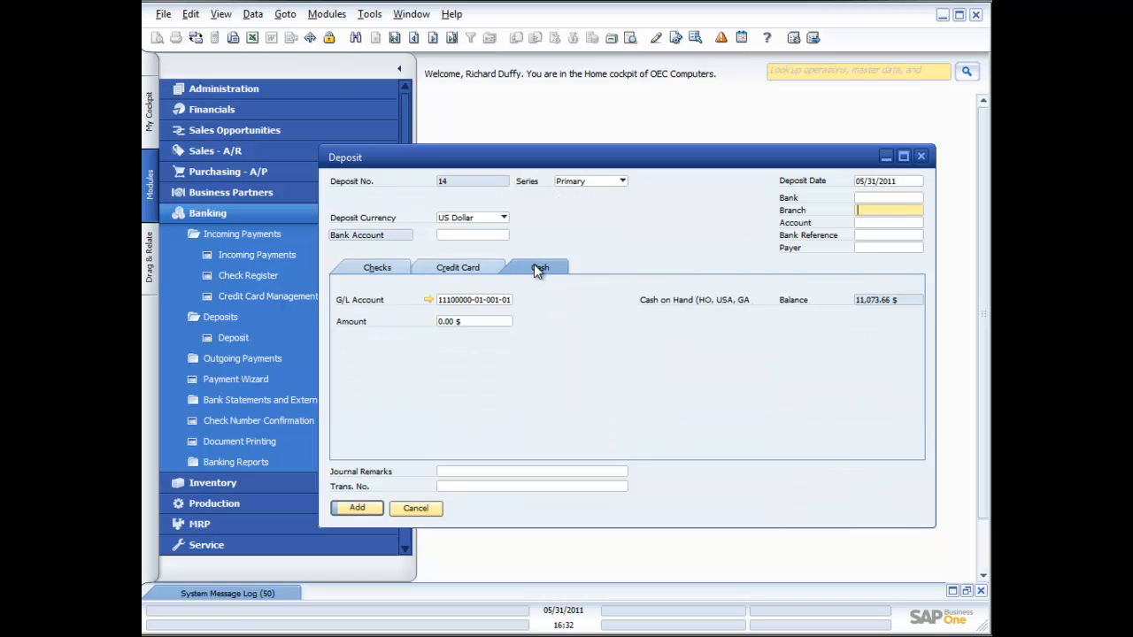
{"action": "left_click", "coordinate": [378, 268]}
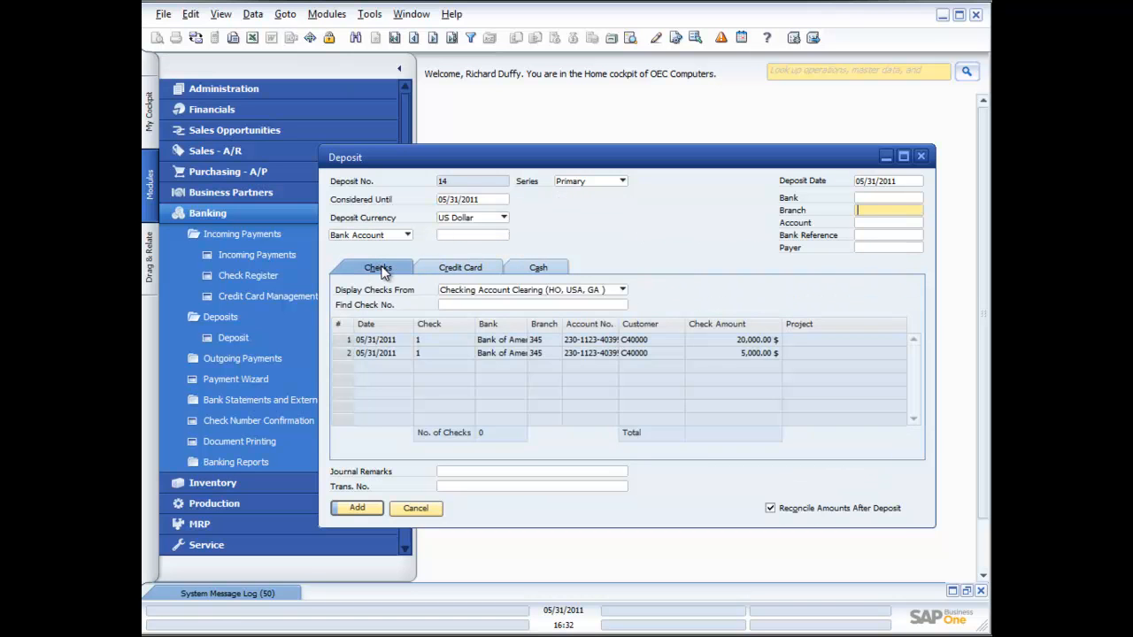
Step: Set the check deposit's bank account to Cash at Bank - Checking and try to add the deposit
{"action": "left_click", "coordinate": [357, 510]}
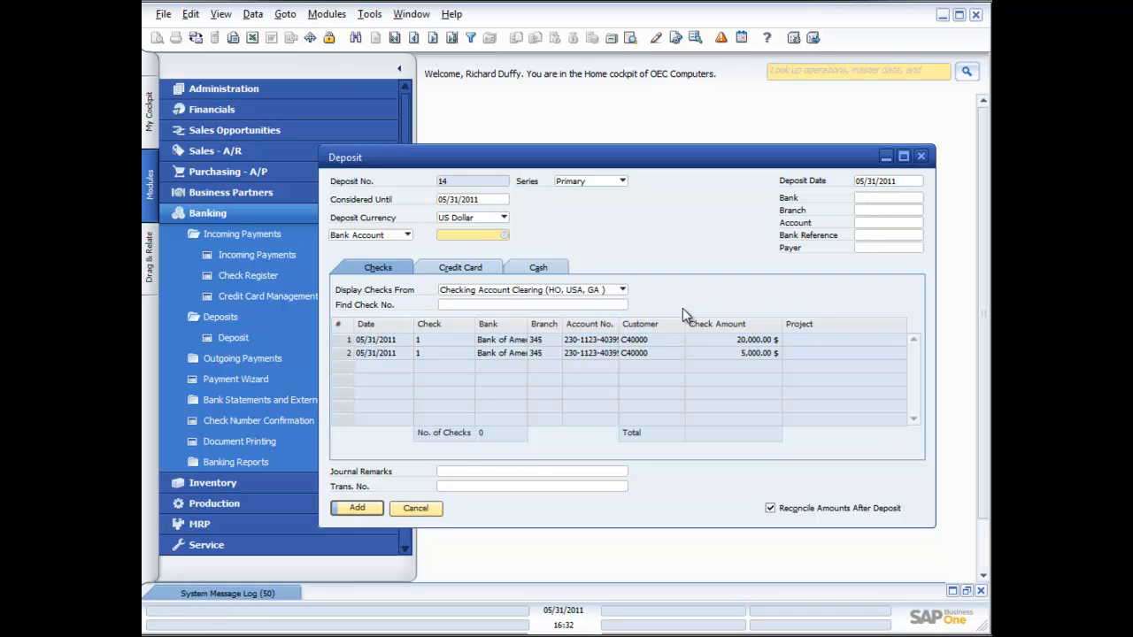
{"action": "left_click", "coordinate": [503, 235]}
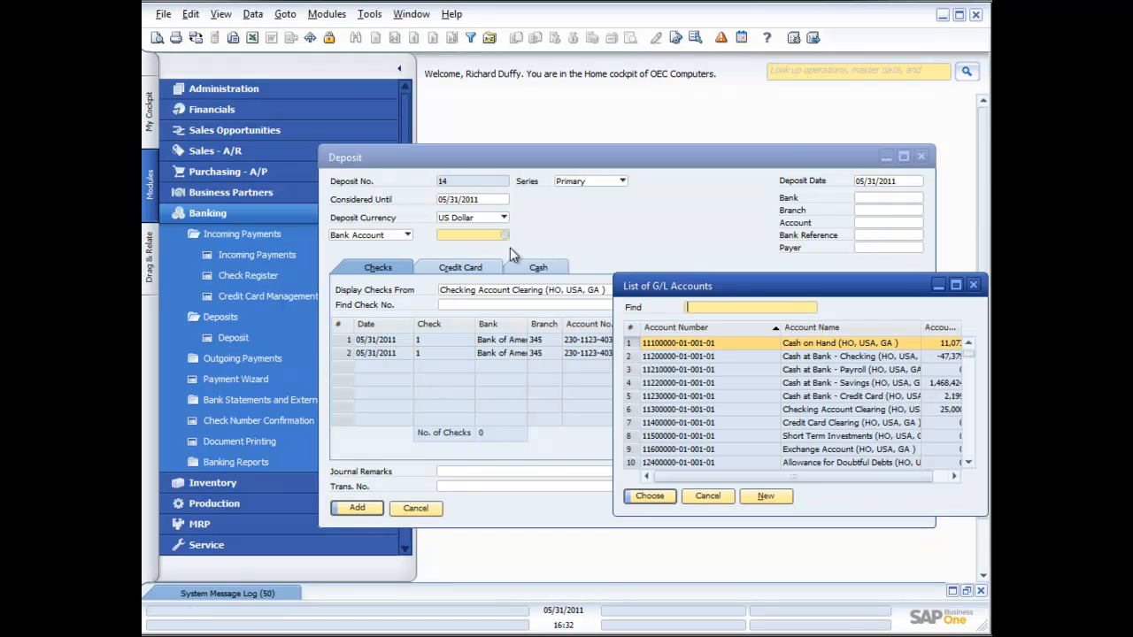
{"action": "left_click", "coordinate": [763, 357]}
{"action": "double_click", "coordinate": [764, 355]}
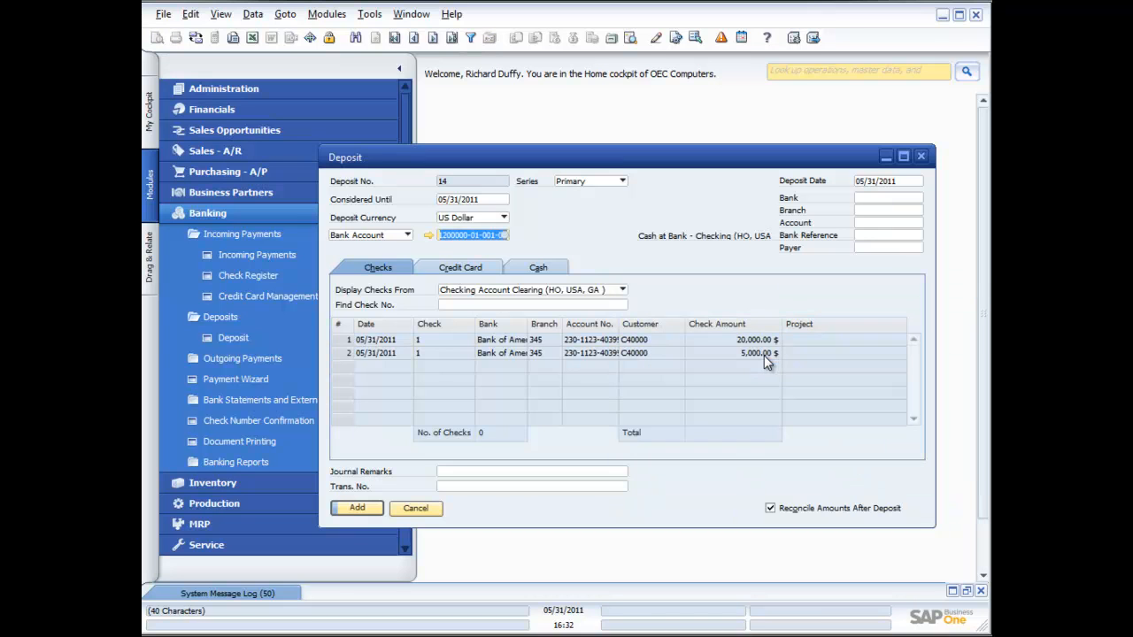
{"action": "left_click", "coordinate": [358, 510]}
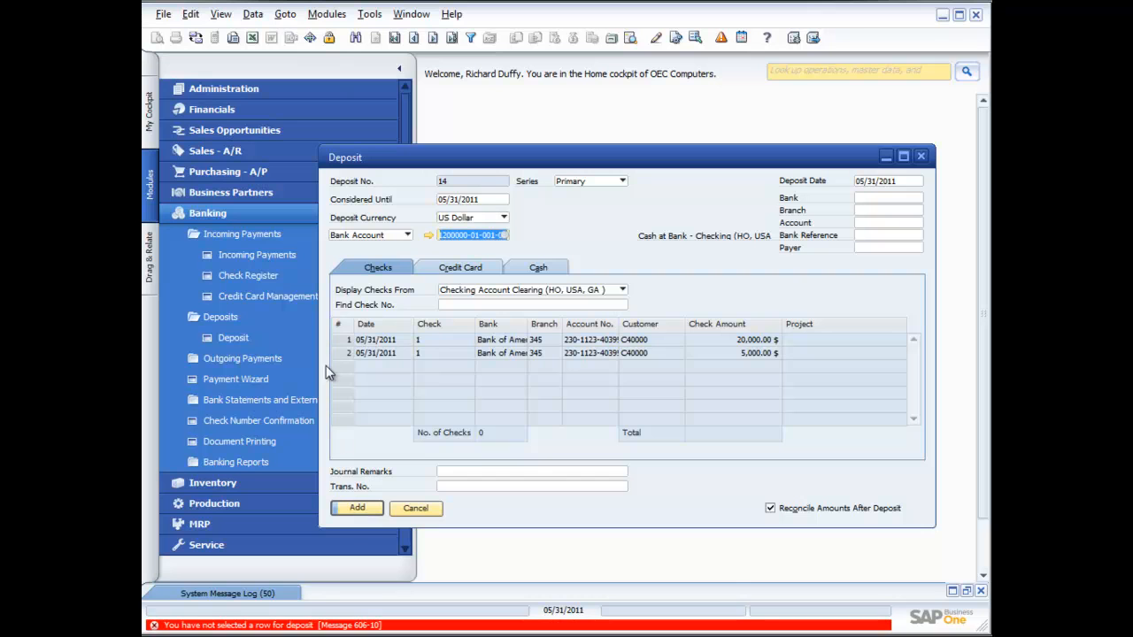
Step: Select the 20,000.00 $ and 5,000.00 $ checks, add the deposit and close the deposit window
{"action": "left_click", "coordinate": [346, 340]}
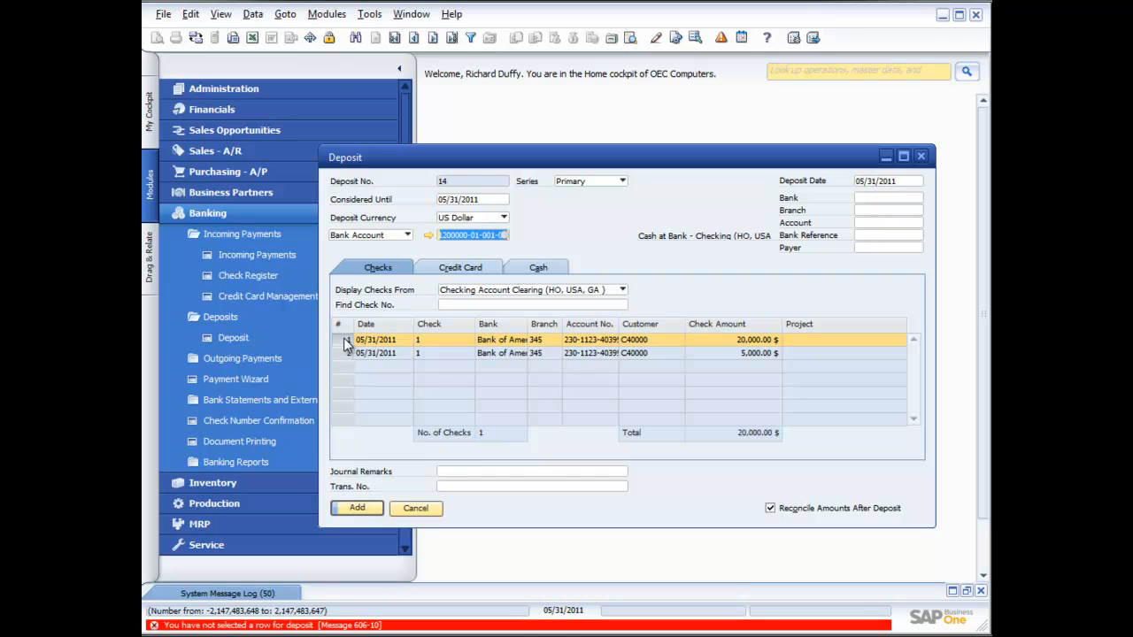
{"action": "left_click", "coordinate": [344, 353]}
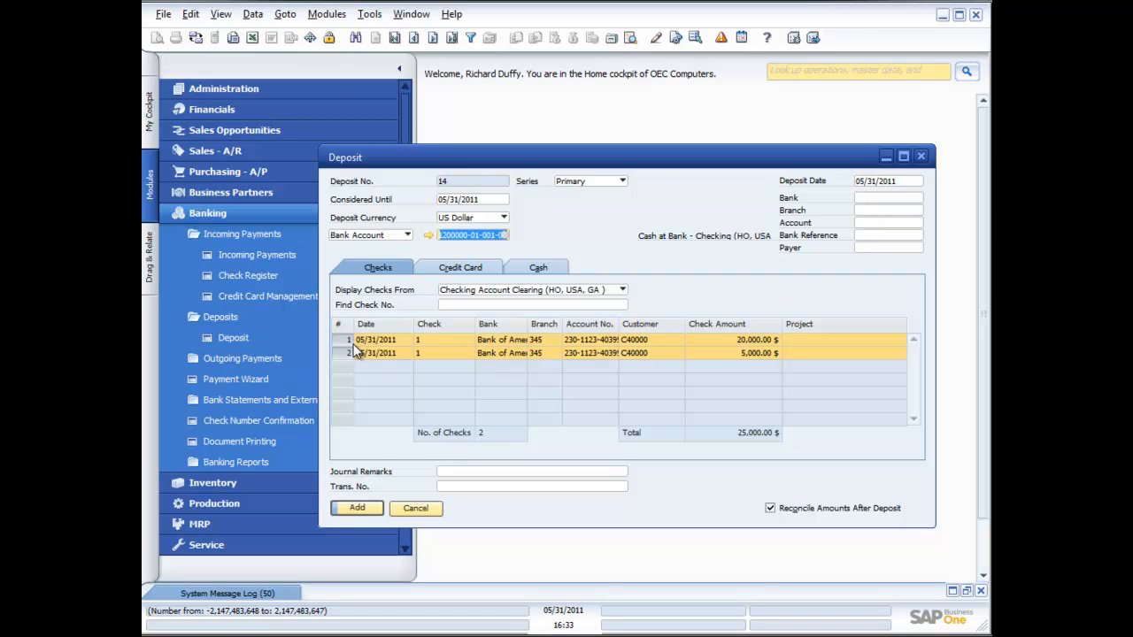
{"action": "left_click", "coordinate": [358, 509]}
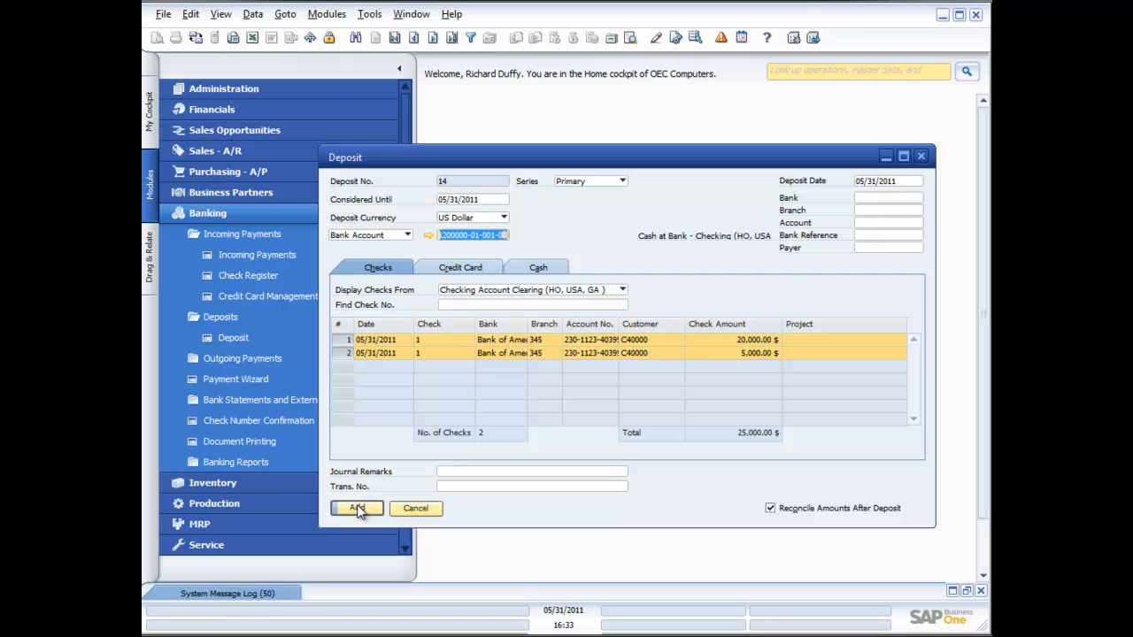
{"action": "left_click", "coordinate": [357, 509]}
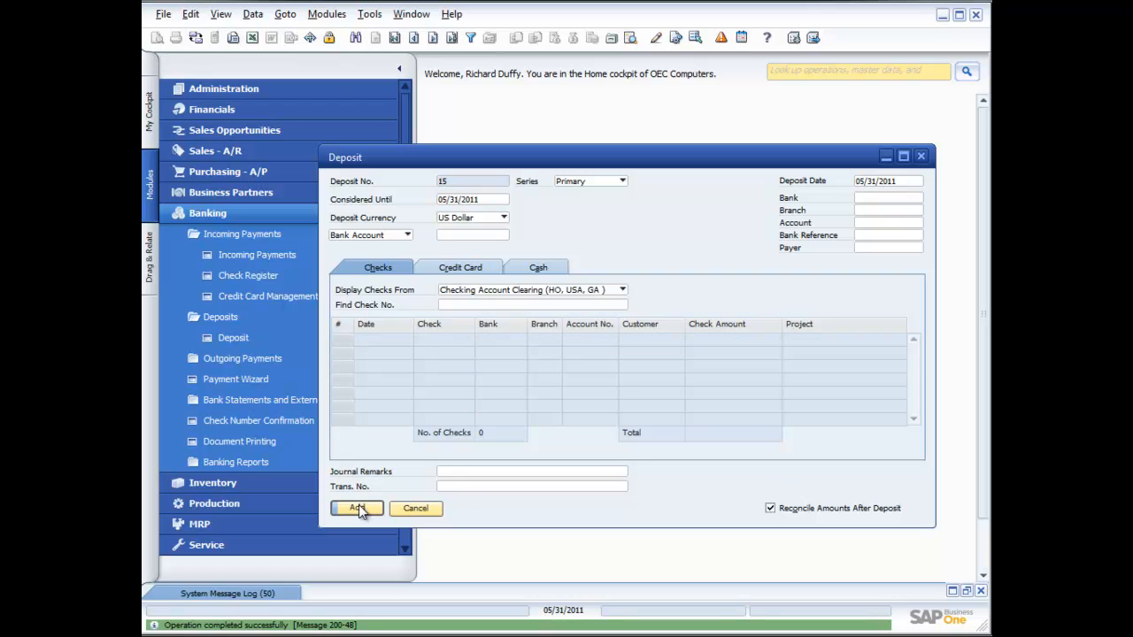
{"action": "left_click", "coordinate": [920, 156]}
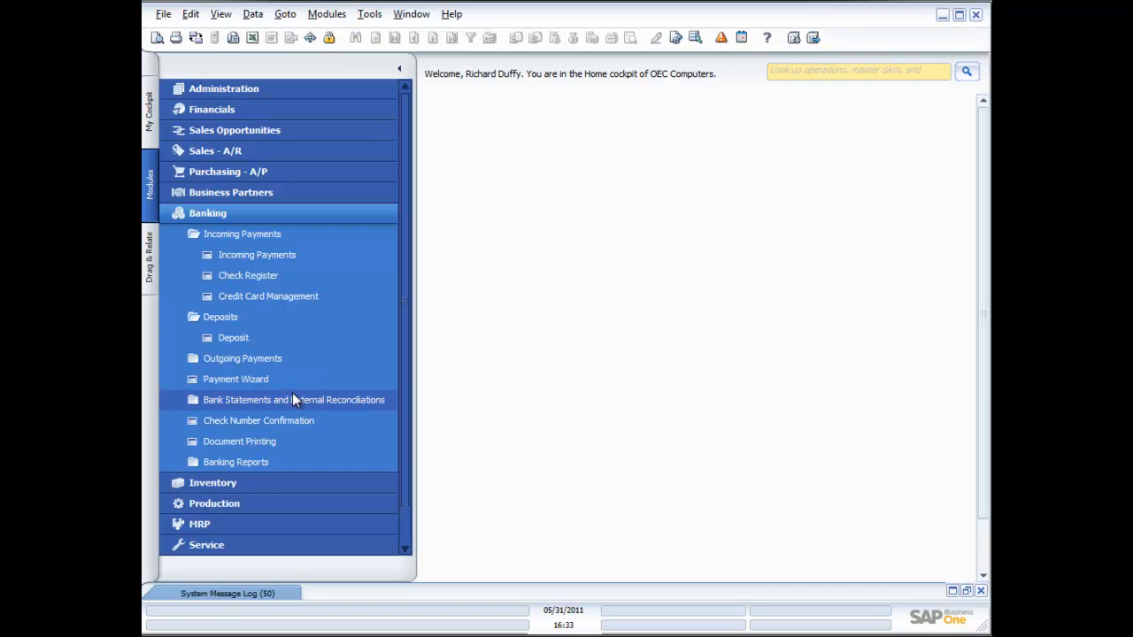
Step: View the Check Register Report's selection criteria, close them without running it, and look over the remaining banking reports
{"action": "left_click", "coordinate": [248, 460]}
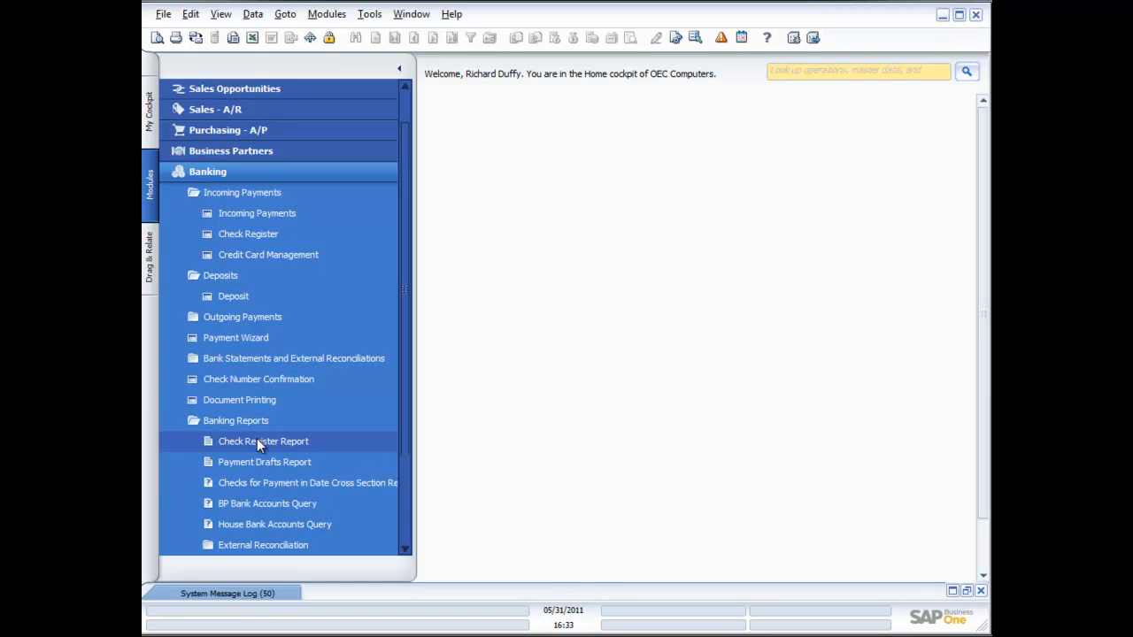
{"action": "left_click", "coordinate": [259, 441]}
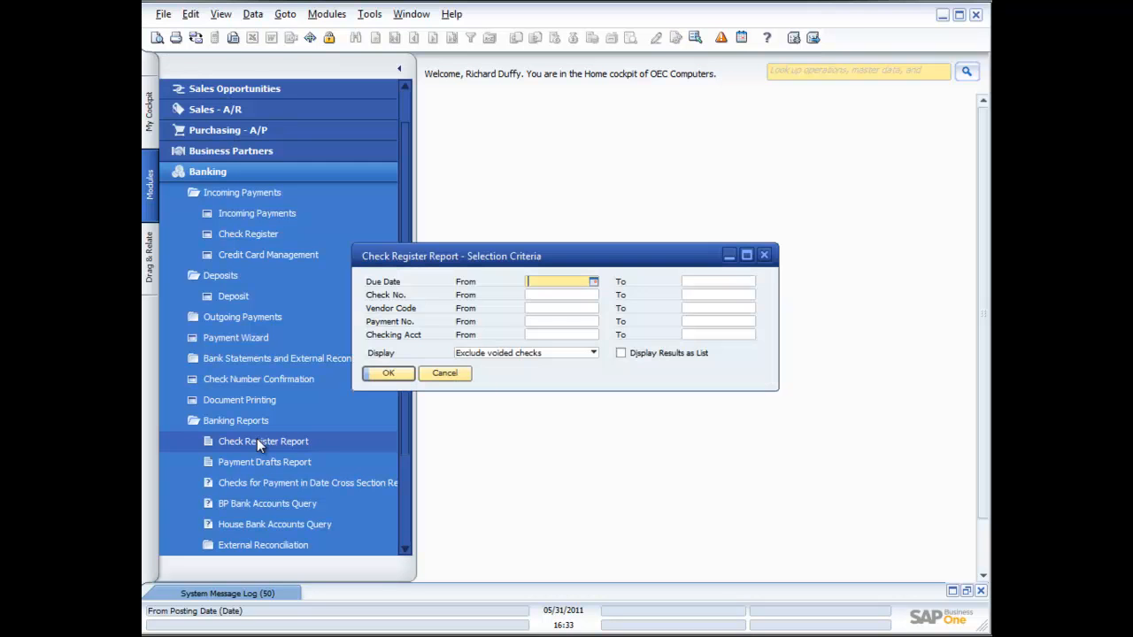
{"action": "left_click", "coordinate": [443, 372]}
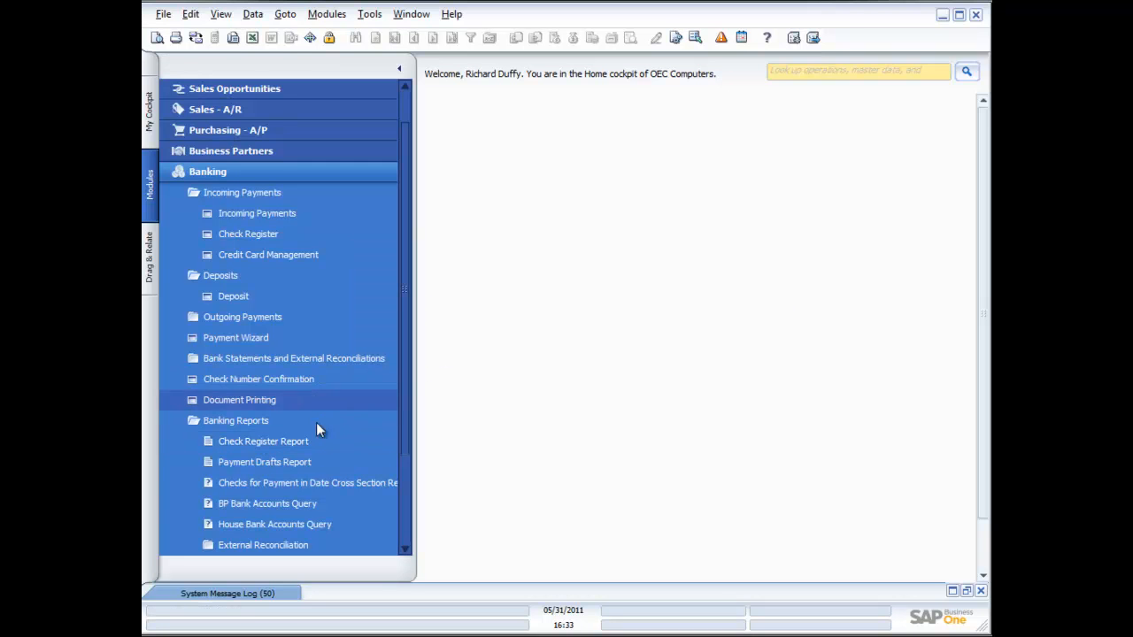
{"action": "scroll", "coordinate": [274, 483], "scroll_direction": "down", "scroll_amount": 1}
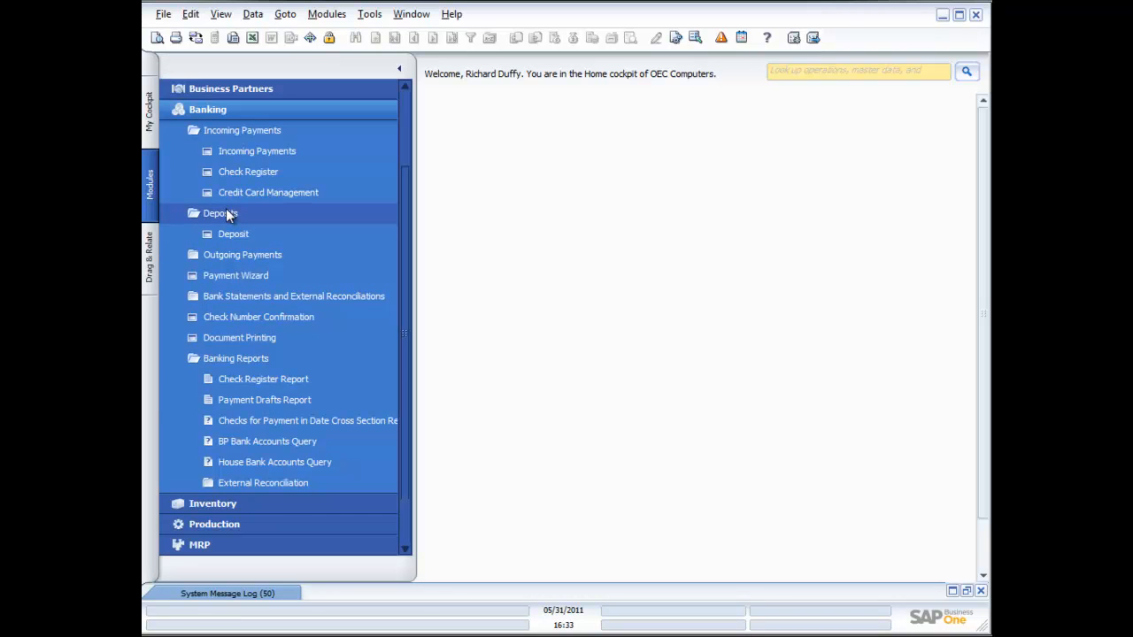
Step: Start a new outgoing payment and choose the vendor Lumarx from the business partner list
{"action": "left_click", "coordinate": [228, 254]}
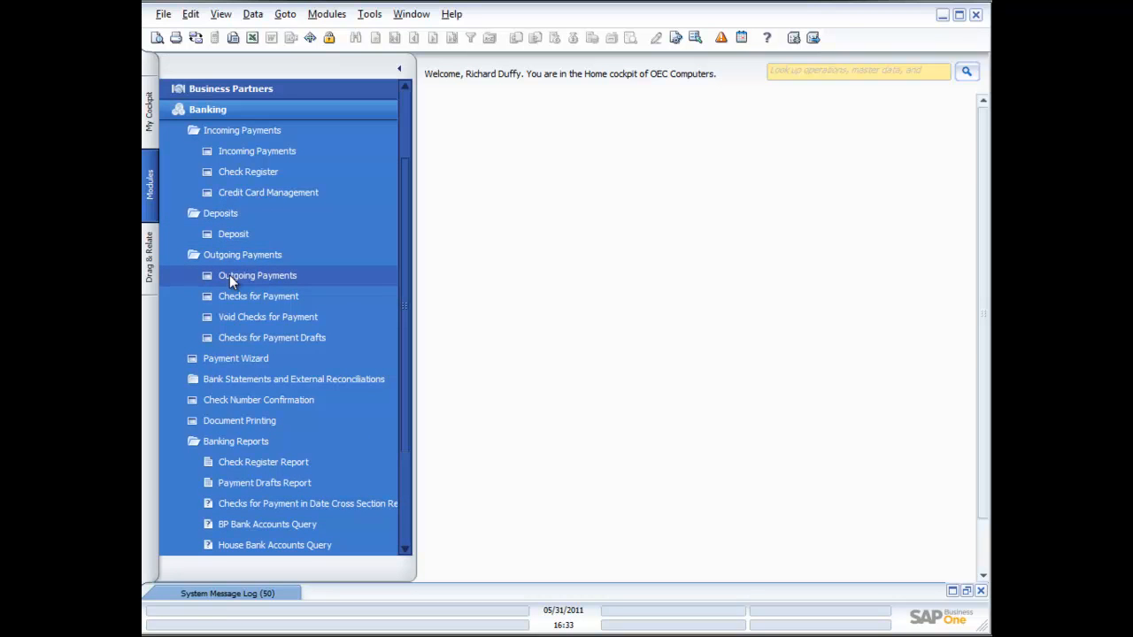
{"action": "left_click", "coordinate": [232, 276]}
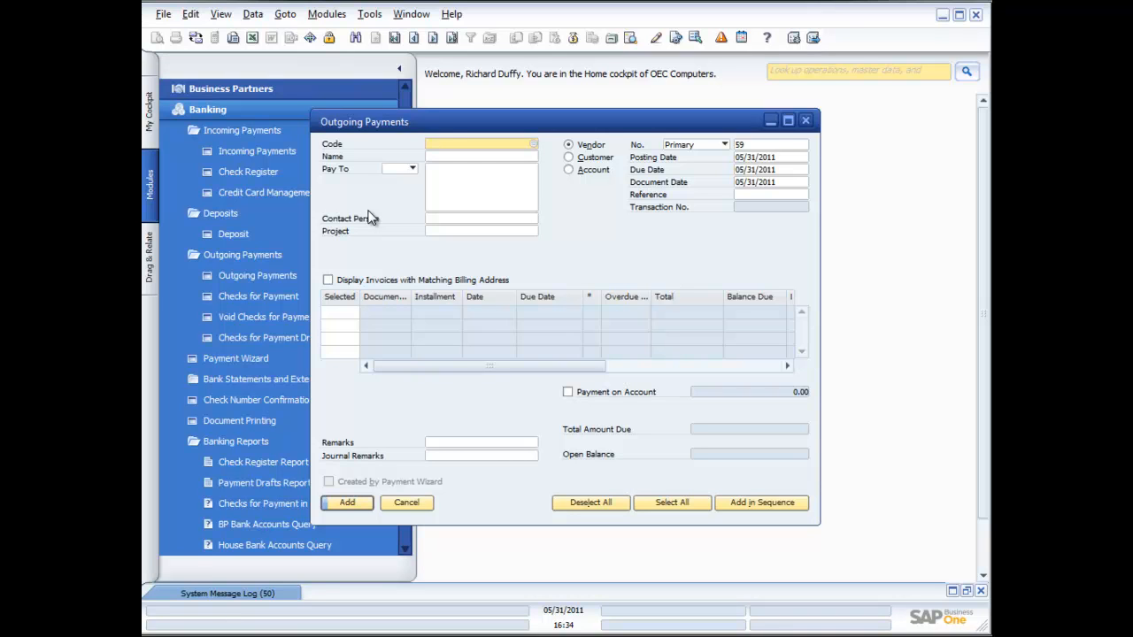
{"action": "left_click", "coordinate": [533, 143]}
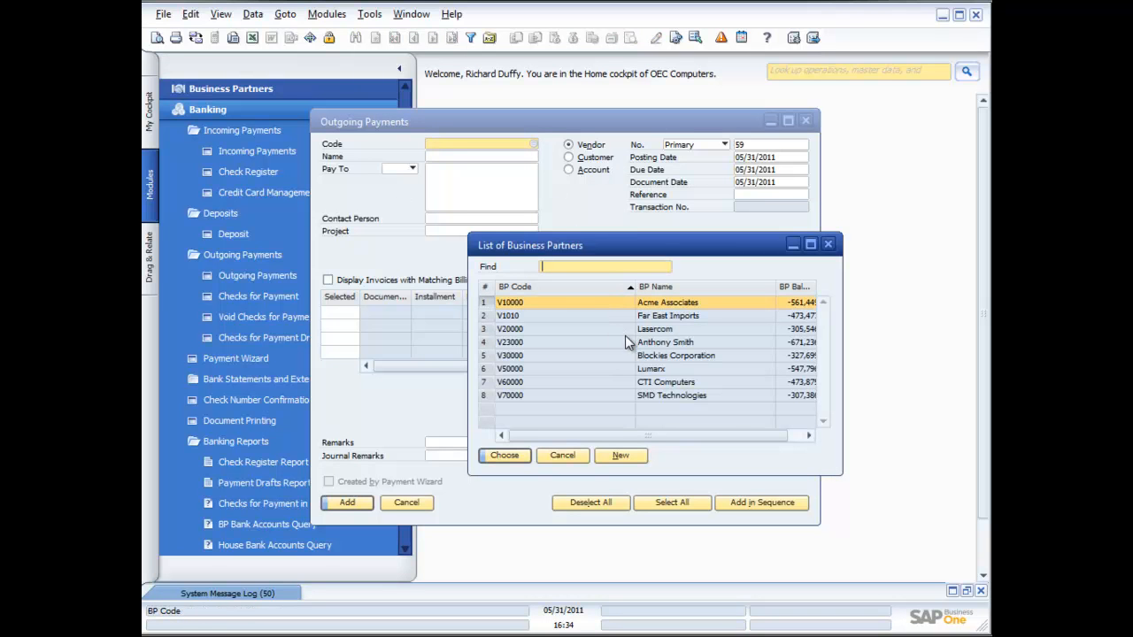
{"action": "double_click", "coordinate": [594, 370]}
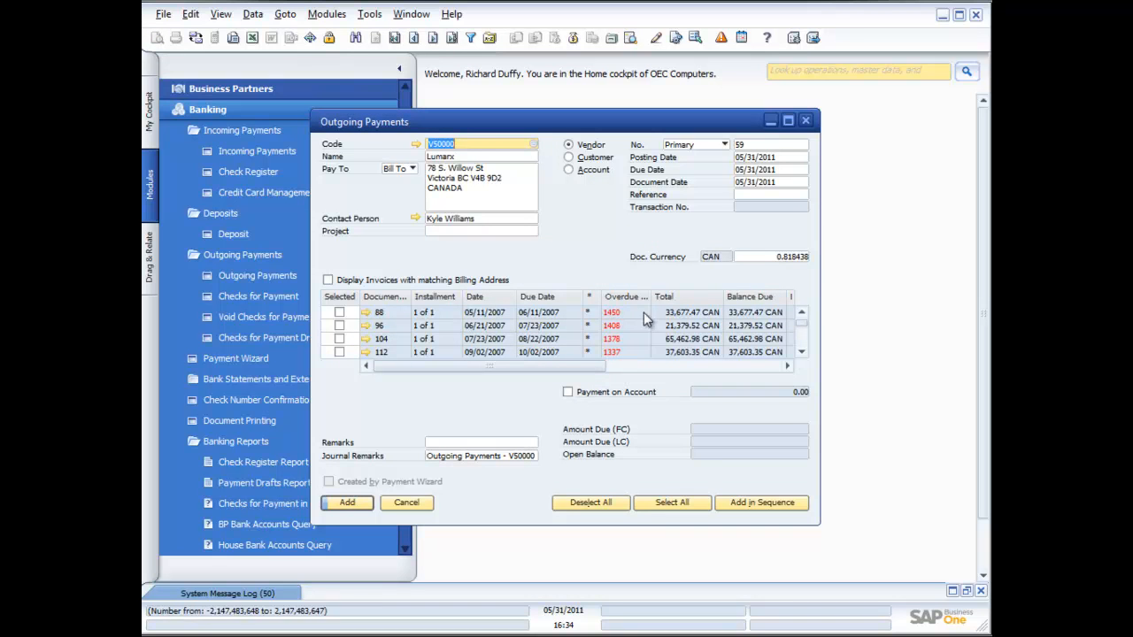
Step: Widen the outgoing payment window, review Lumarx's open invoices and select the 33,677.47 CAN invoice due 06/11/2007 for payment
{"action": "left_click_drag", "start_coordinate": [820, 366], "coordinate": [936, 367]}
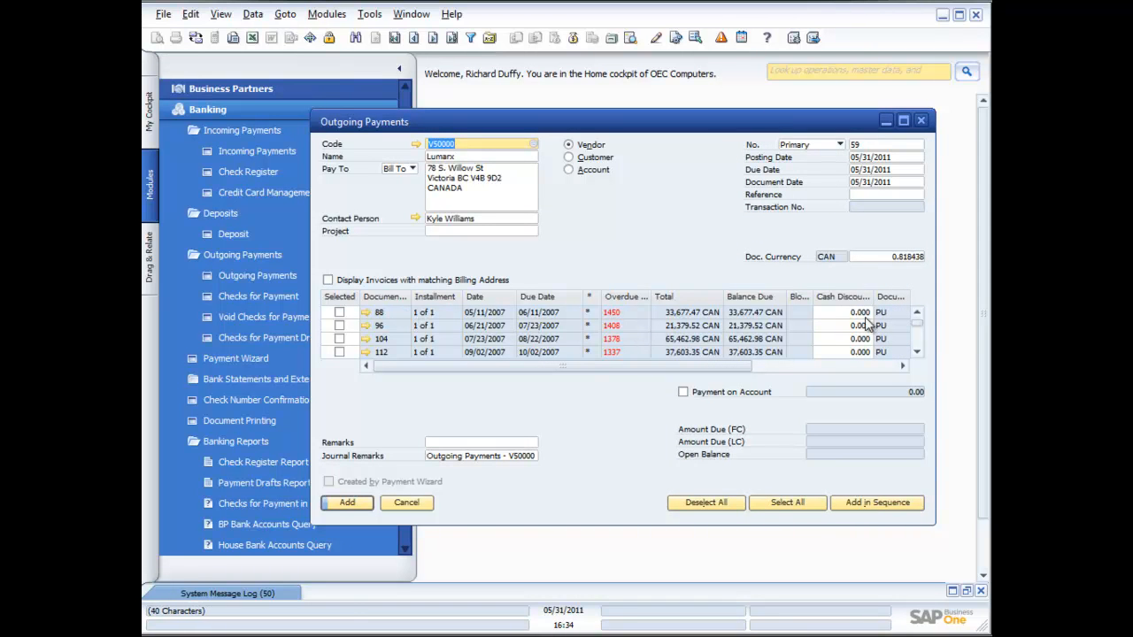
{"action": "left_click_drag", "start_coordinate": [917, 322], "coordinate": [921, 353]}
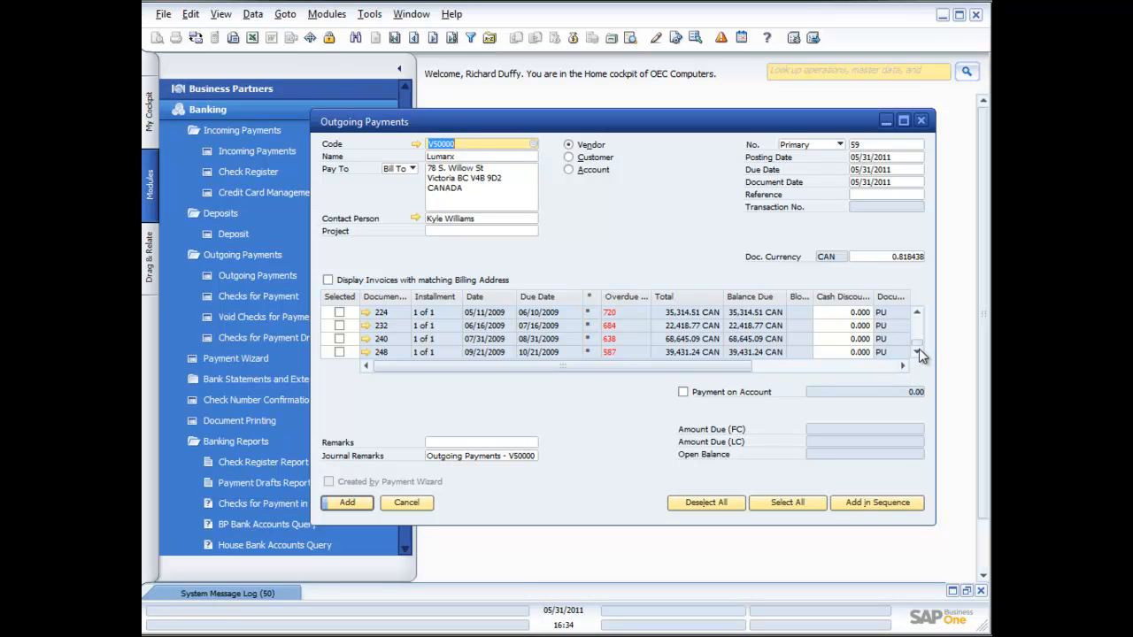
{"action": "left_click_drag", "start_coordinate": [921, 350], "coordinate": [915, 315]}
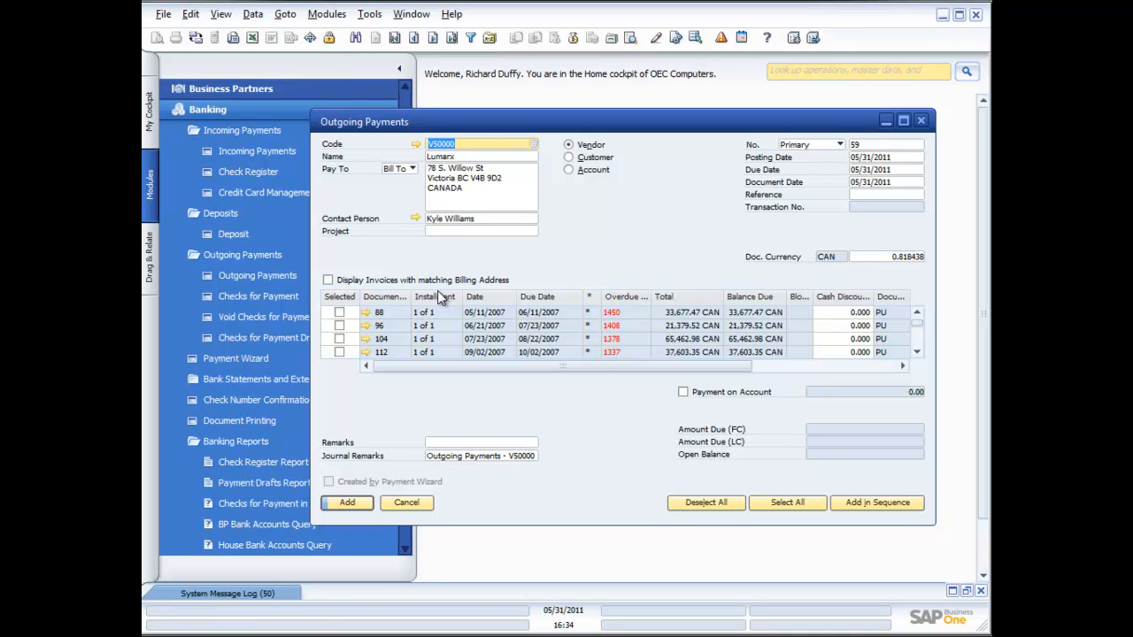
{"action": "left_click", "coordinate": [339, 313]}
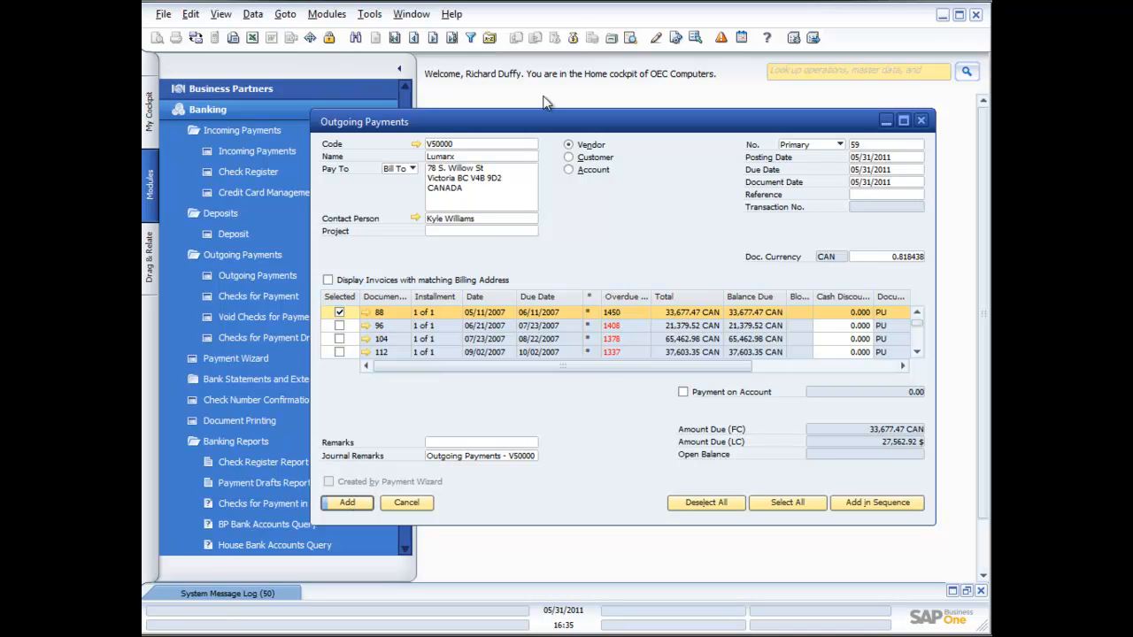
Step: Open the outgoing payment's payment means and look over the bank transfer, credit card and cash options
{"action": "left_click", "coordinate": [573, 41]}
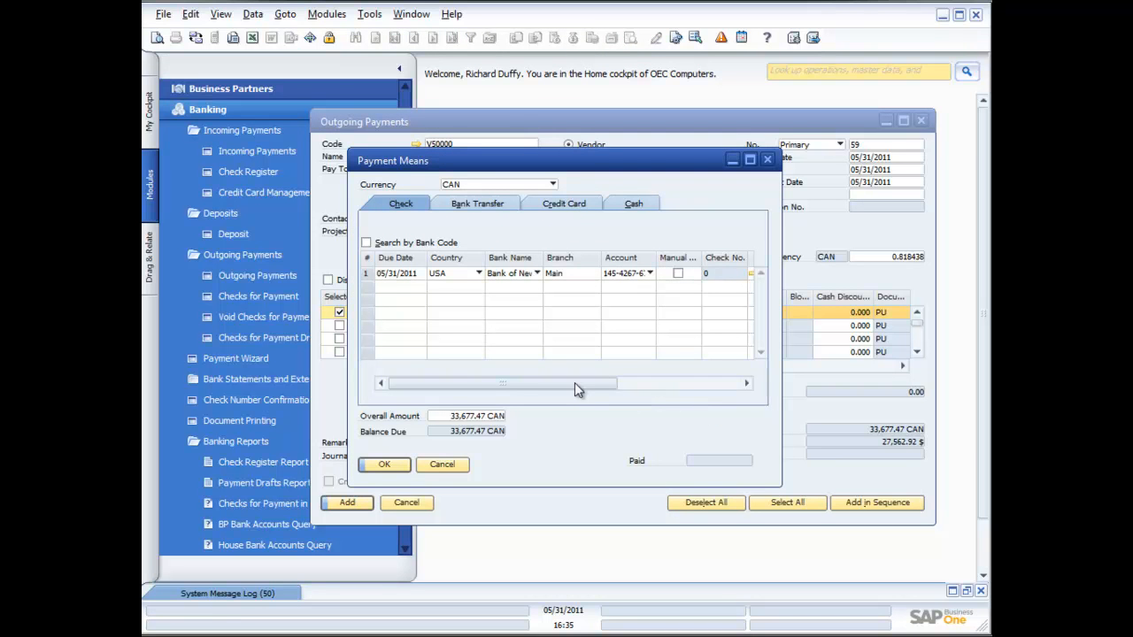
{"action": "left_click", "coordinate": [485, 204]}
{"action": "left_click", "coordinate": [562, 204]}
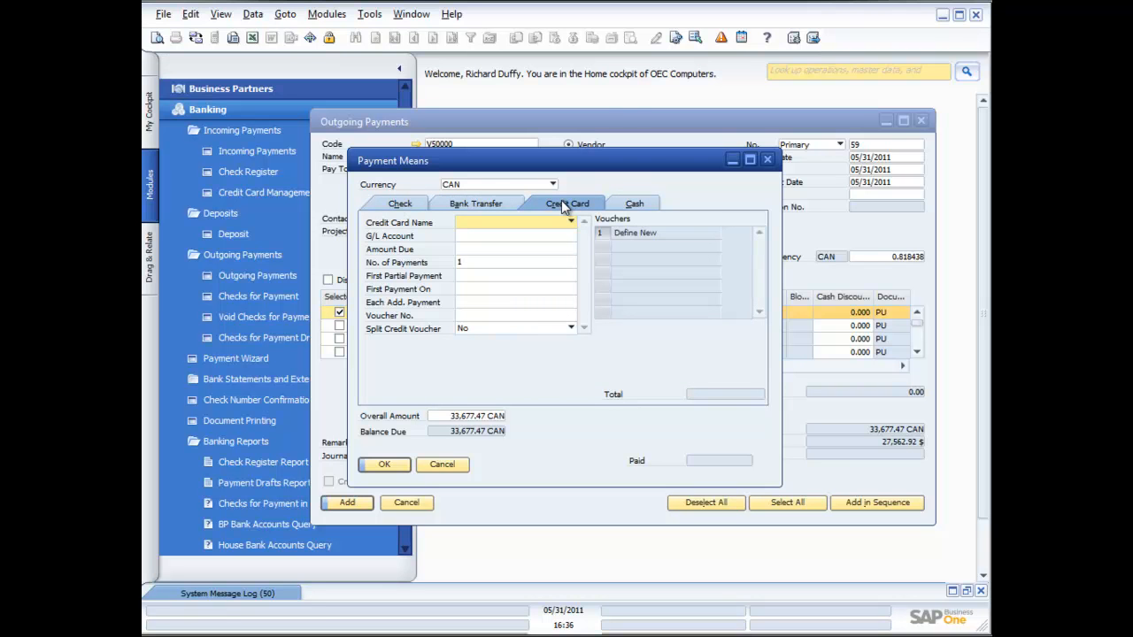
{"action": "left_click", "coordinate": [637, 205]}
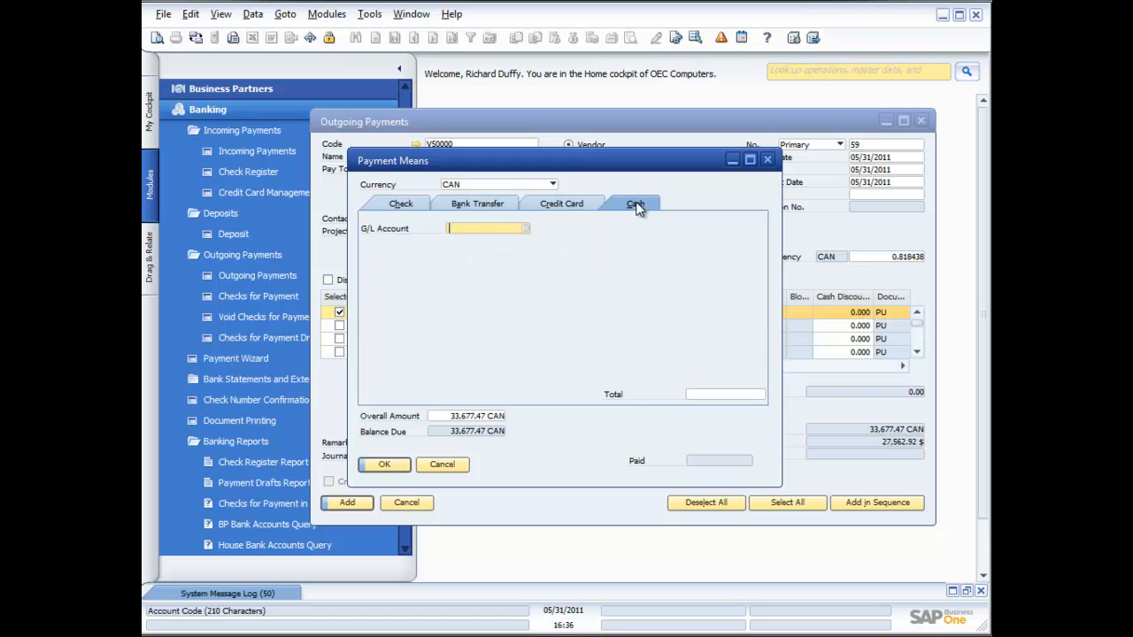
Step: Pay the full balance due of 33,677.47 CAN by check and accept the payment means
{"action": "left_click", "coordinate": [401, 205]}
{"action": "left_click_drag", "start_coordinate": [609, 383], "coordinate": [736, 384]}
{"action": "left_click", "coordinate": [664, 273]}
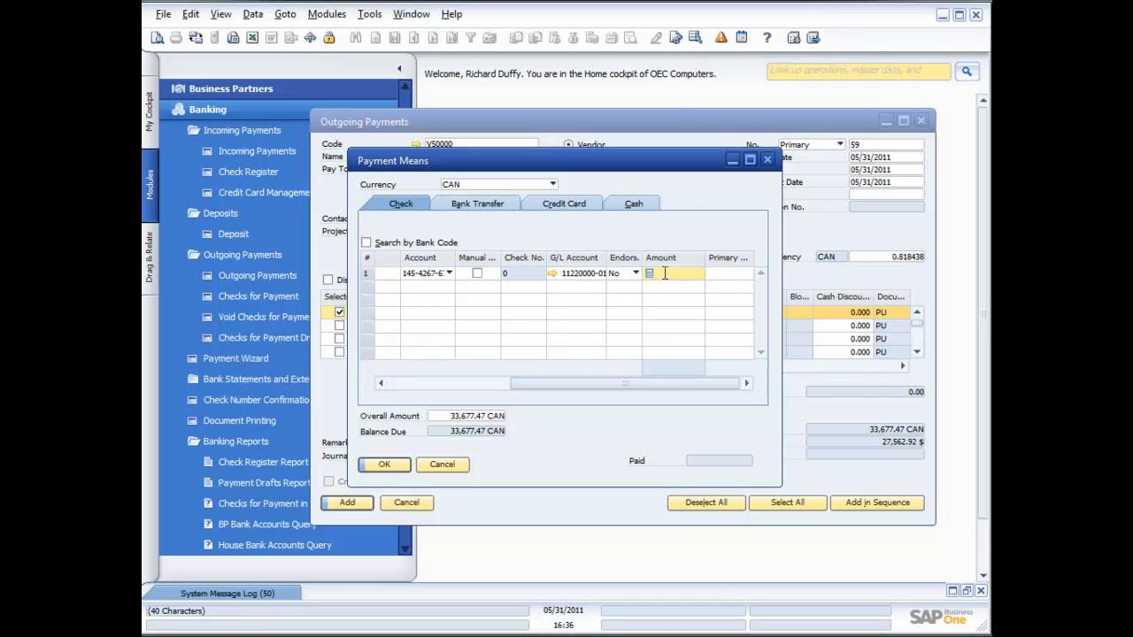
{"action": "key", "text": "ctrl+b"}
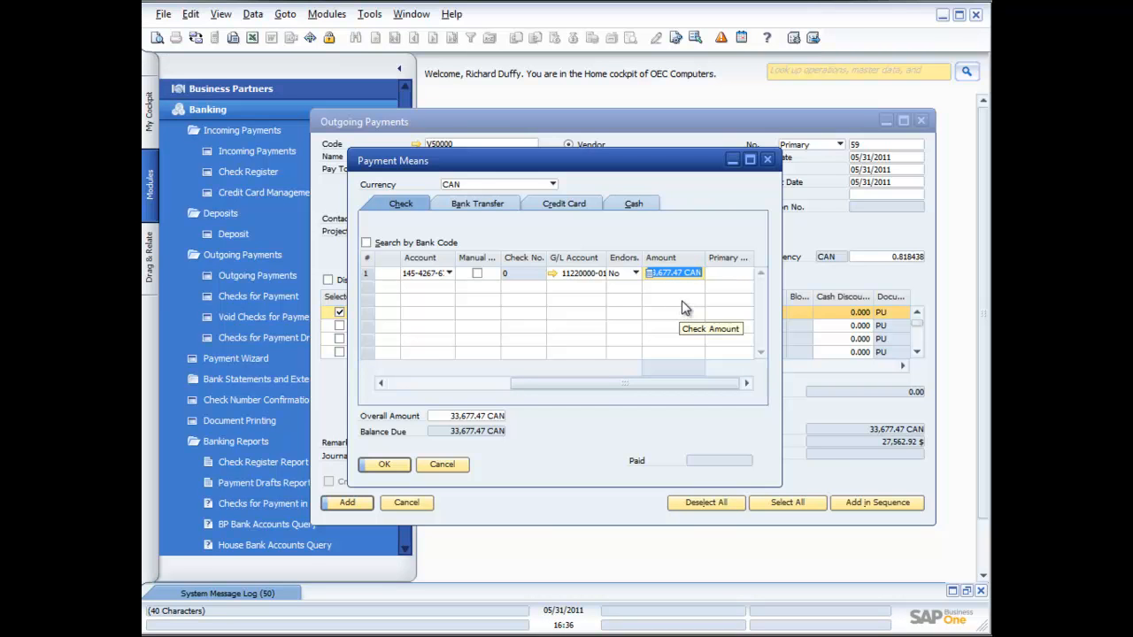
{"action": "left_click", "coordinate": [386, 469]}
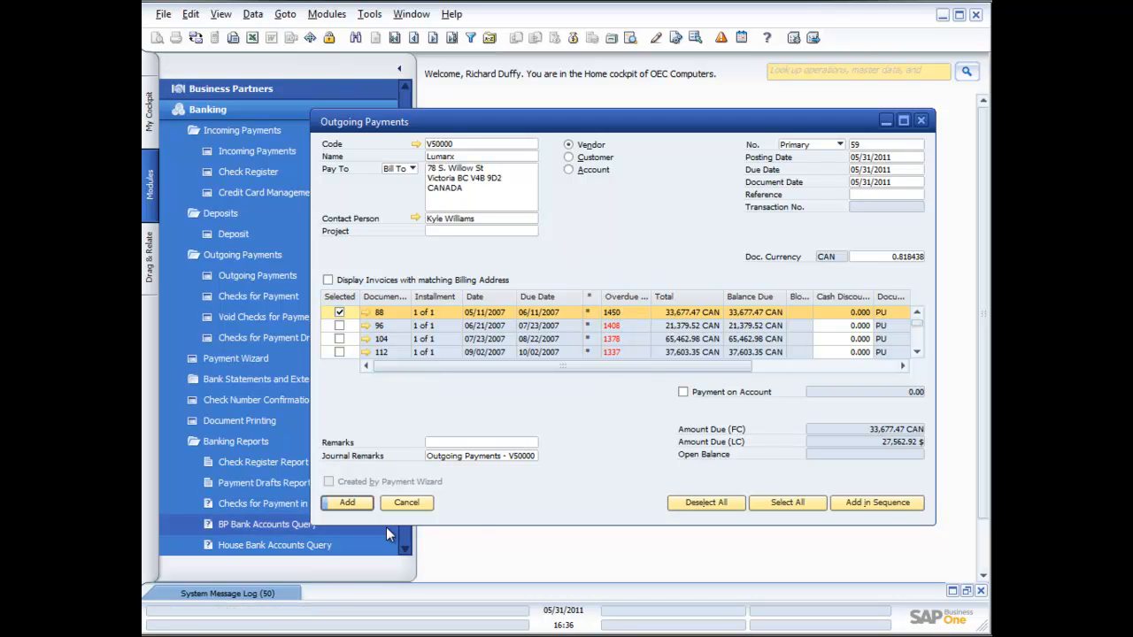
Step: Add the outgoing payment to Lumarx, confirm posting it and close the payment window
{"action": "left_click", "coordinate": [347, 502]}
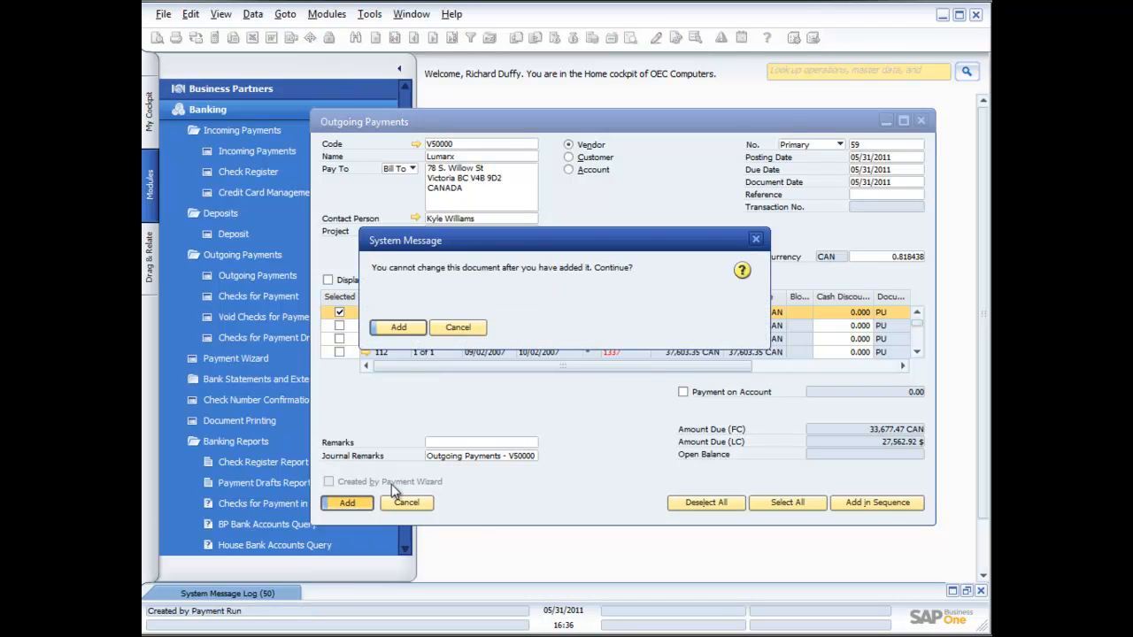
{"action": "left_click", "coordinate": [400, 328]}
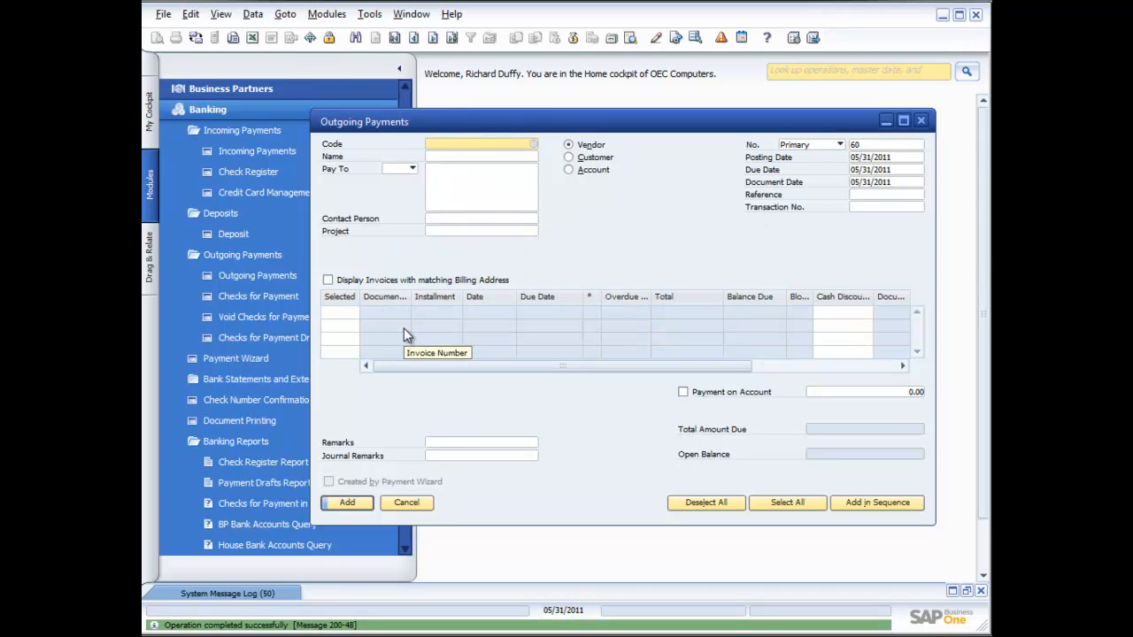
{"action": "left_click", "coordinate": [921, 122]}
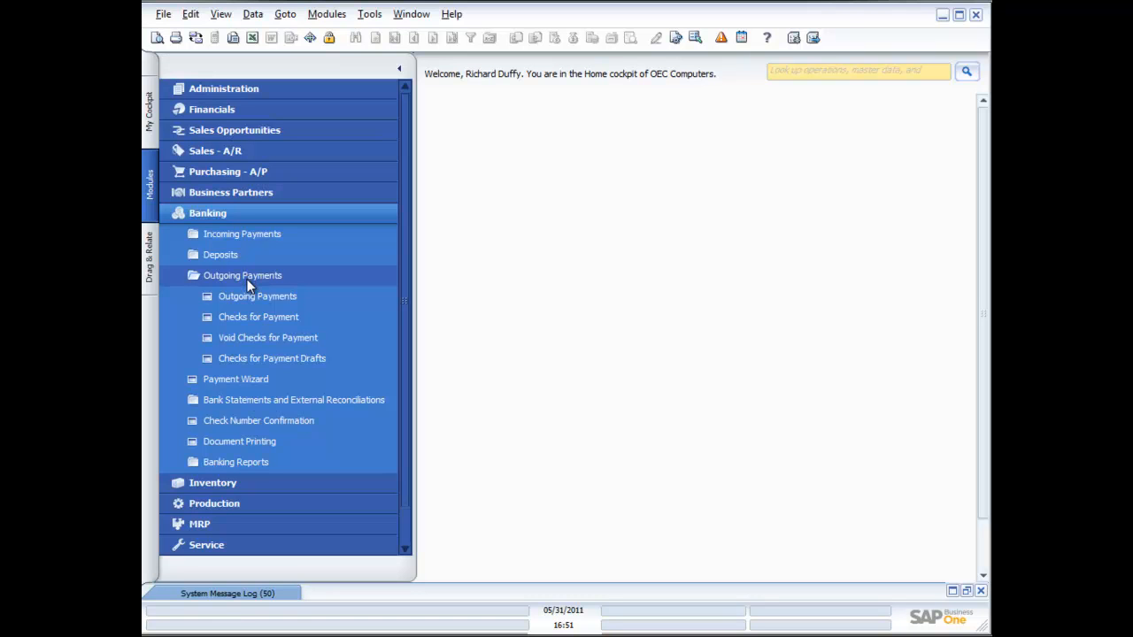
Step: Start a new Payment Wizard run named Weekly Run, keeping outgoing payments by check posted on 05/31/2011
{"action": "left_click", "coordinate": [230, 377]}
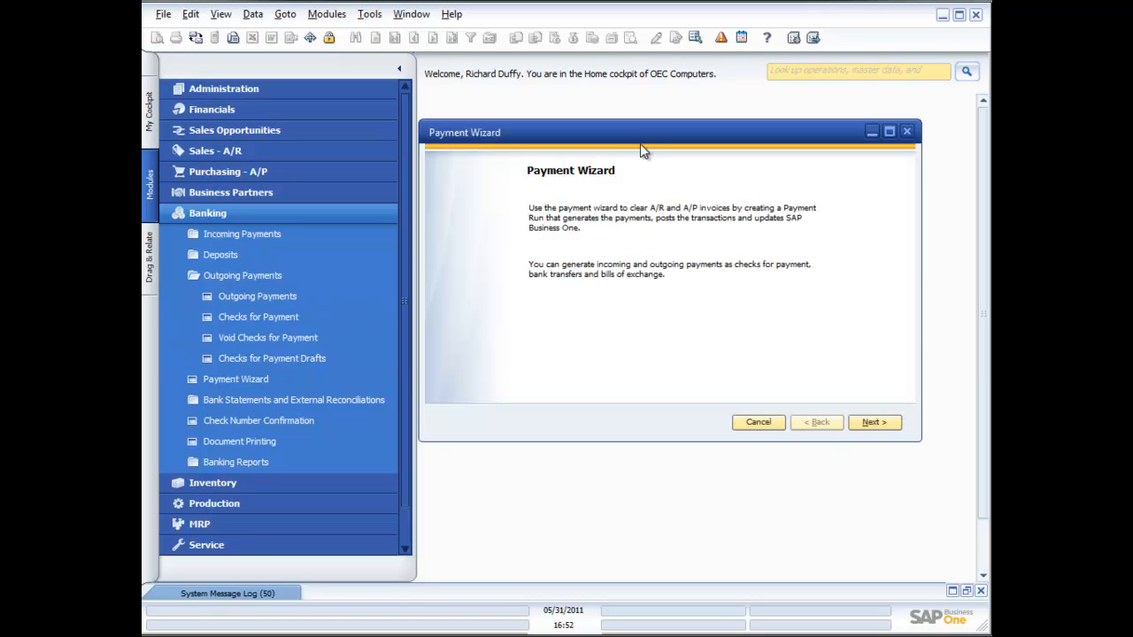
{"action": "left_click", "coordinate": [876, 422]}
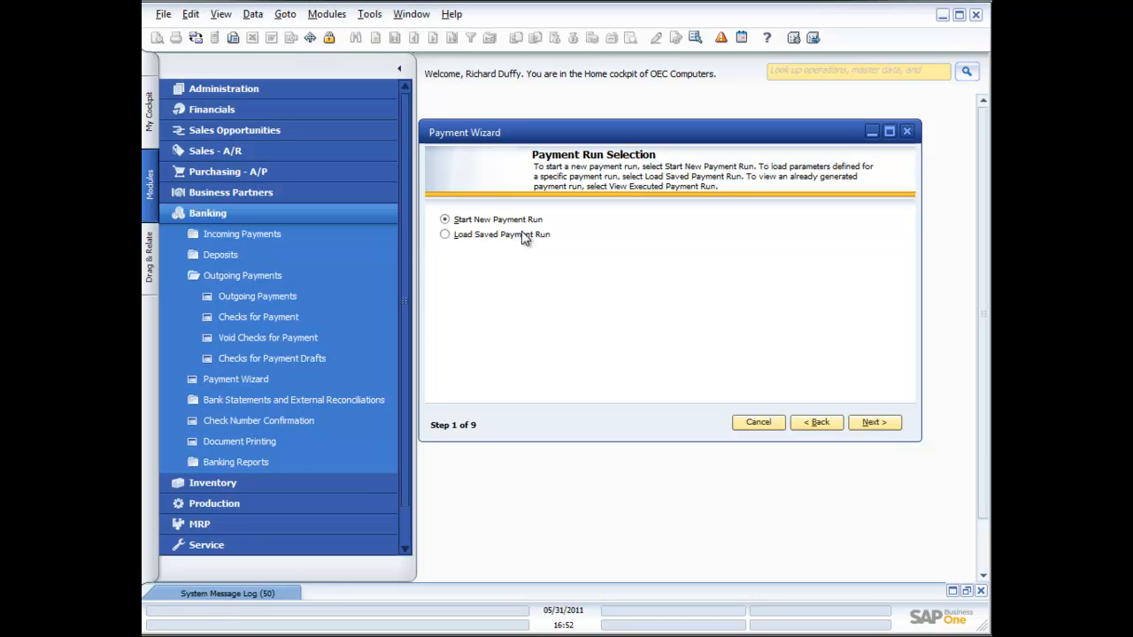
{"action": "left_click", "coordinate": [873, 422]}
{"action": "double_click", "coordinate": [633, 221]}
{"action": "type", "text": "Weekly Run"}
{"action": "key", "text": "Tab"}
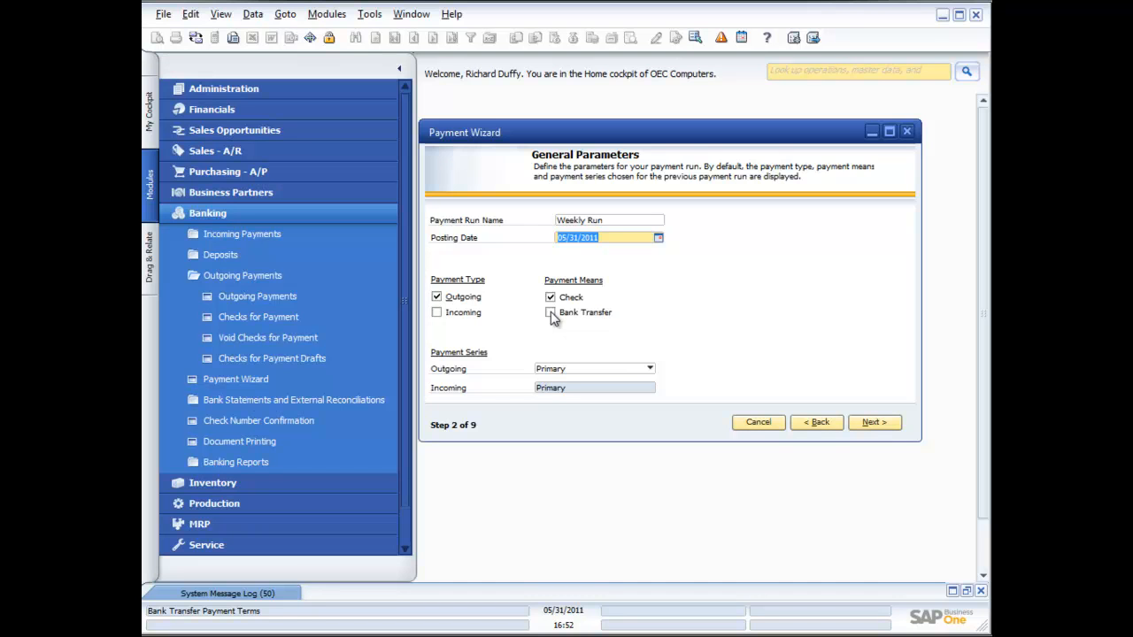
{"action": "left_click", "coordinate": [880, 423]}
Step: Add the vendors of all vendor groups to the payment run and continue to the document parameters
{"action": "left_click", "coordinate": [808, 393]}
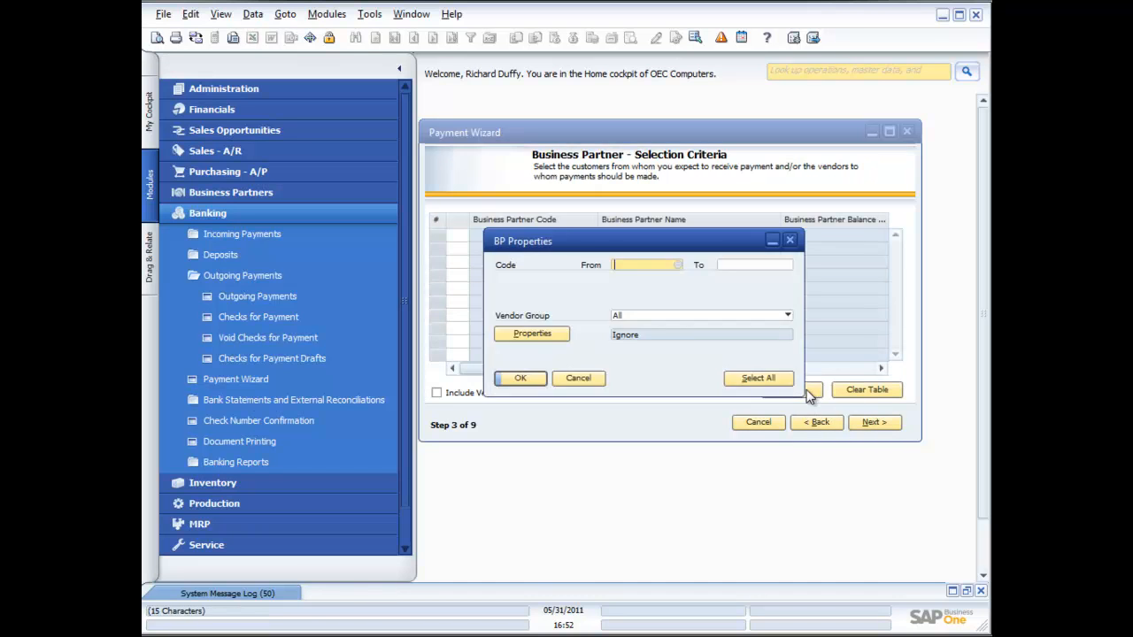
{"action": "left_click", "coordinate": [520, 378]}
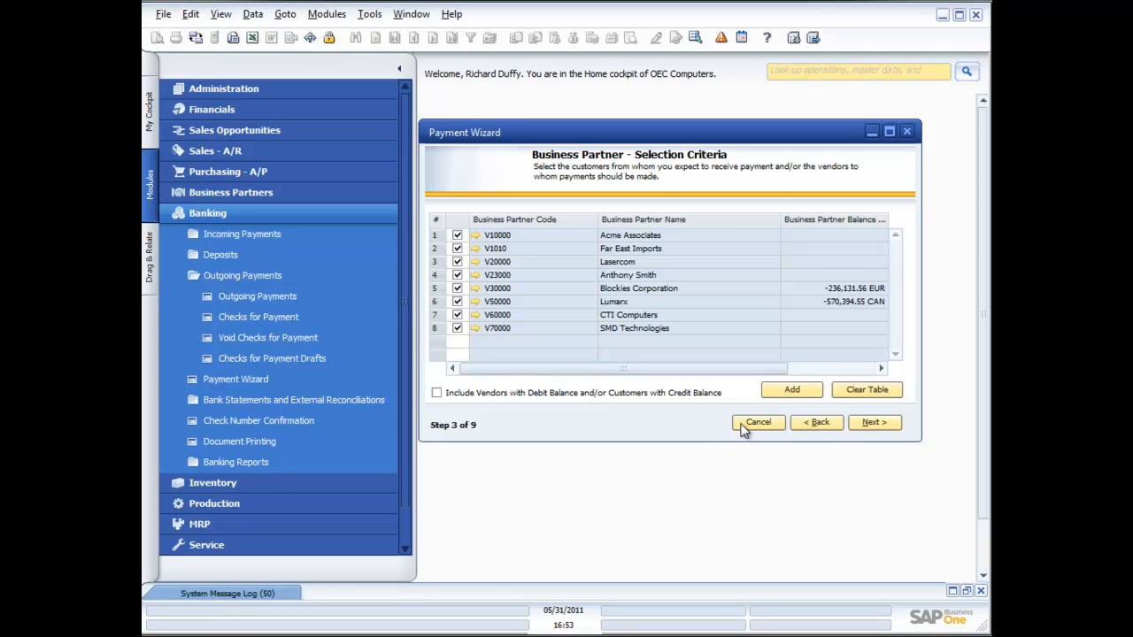
{"action": "left_click", "coordinate": [867, 422]}
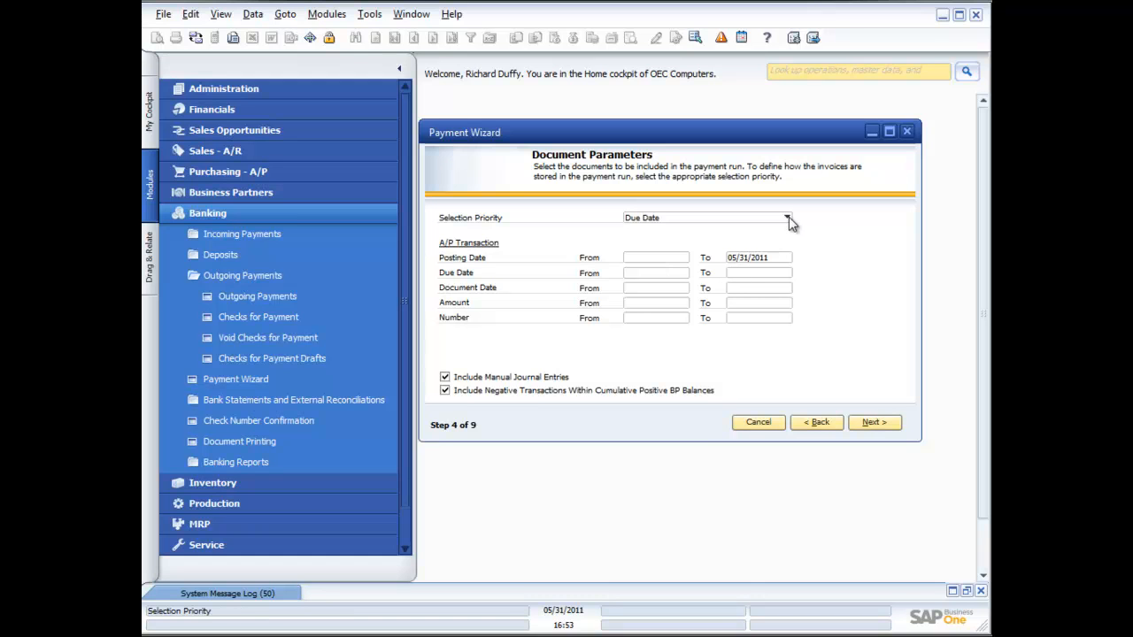
Step: Limit the payment run to documents due up to 05/31/2011 and continue to the payment method selection
{"action": "left_click", "coordinate": [759, 273]}
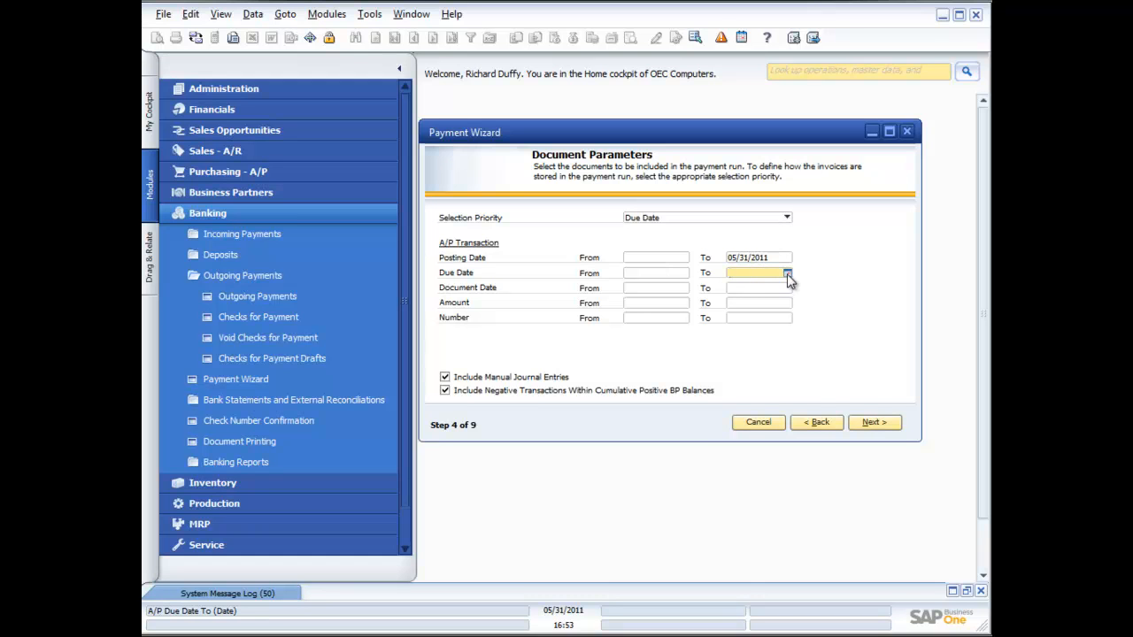
{"action": "left_click", "coordinate": [787, 273]}
{"action": "left_click", "coordinate": [768, 409]}
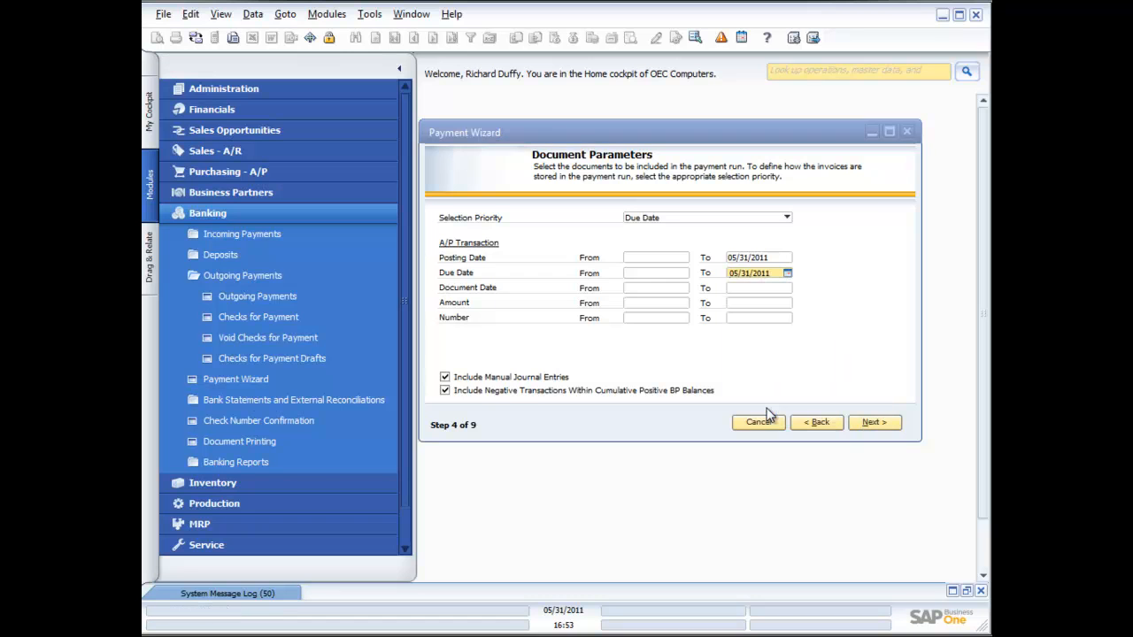
{"action": "left_click", "coordinate": [872, 423]}
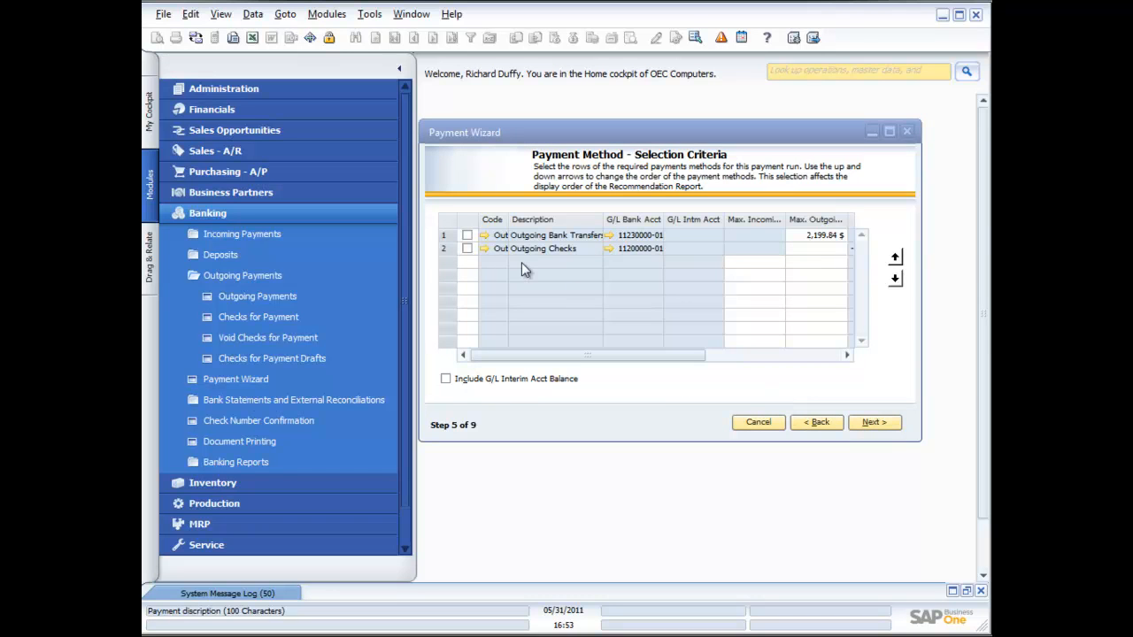
Step: Choose Outgoing Checks as the payment method for the run and continue to the recommendation report
{"action": "left_click", "coordinate": [468, 249]}
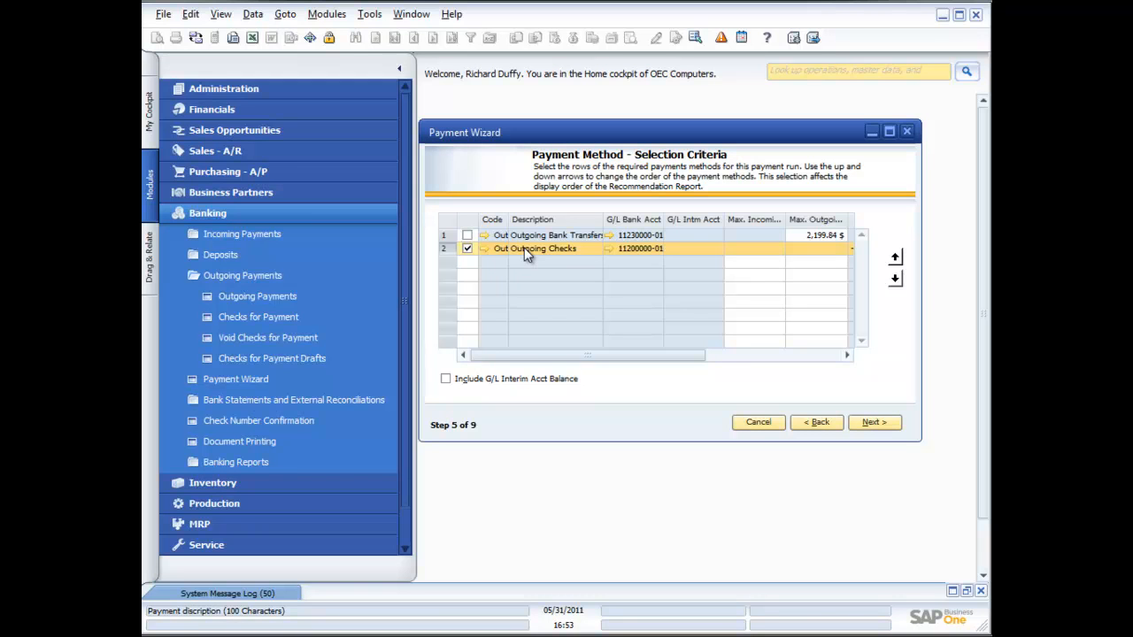
{"action": "left_click", "coordinate": [868, 423]}
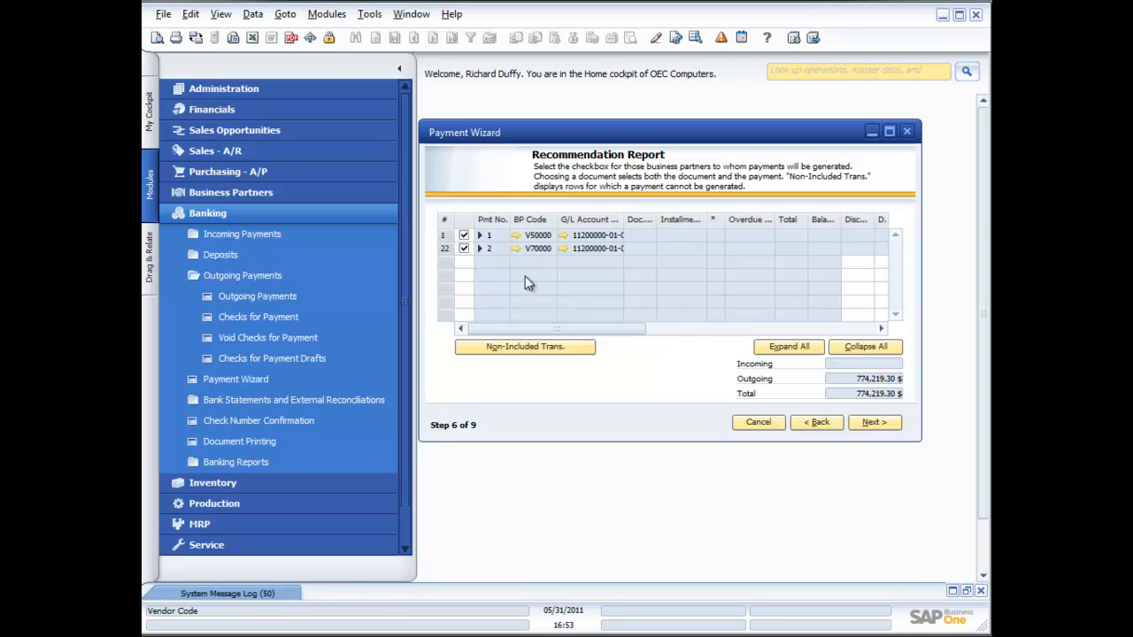
Step: Expand all recommended payments, widen the wizard window, and preview the Payment Wizard Recommendation Report
{"action": "left_click", "coordinate": [791, 347]}
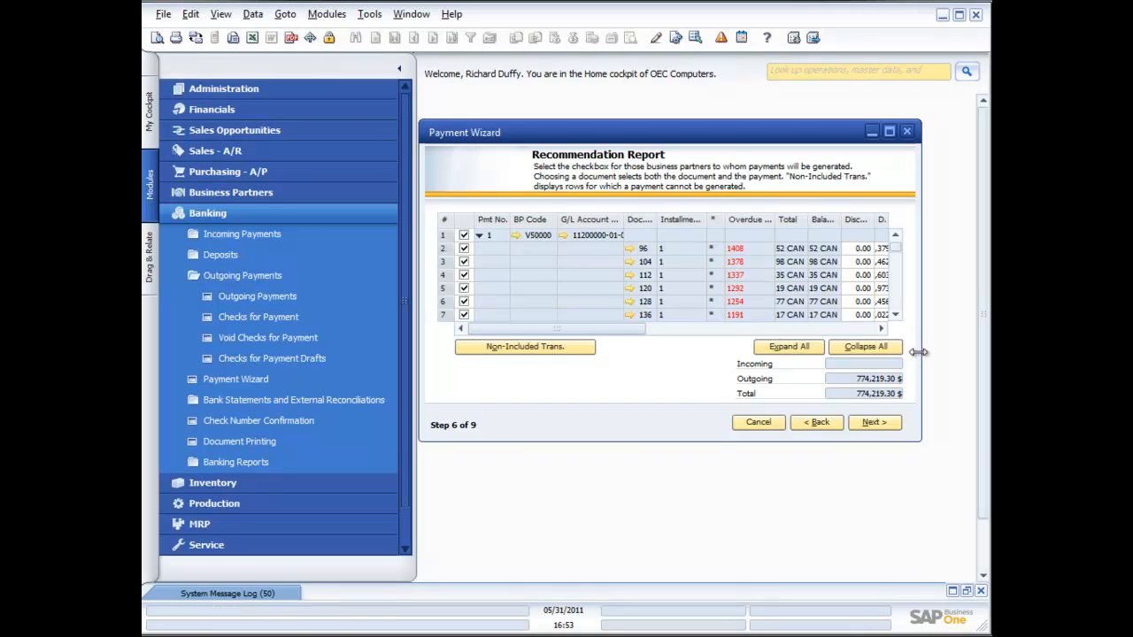
{"action": "left_click_drag", "start_coordinate": [921, 308], "coordinate": [981, 307]}
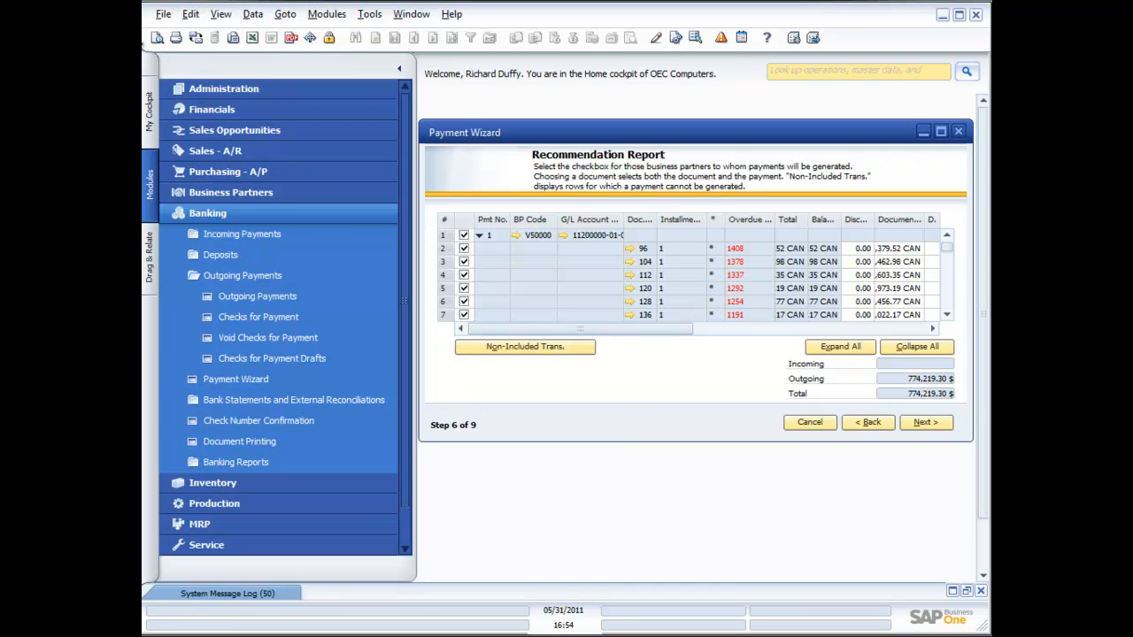
{"action": "left_click", "coordinate": [157, 38]}
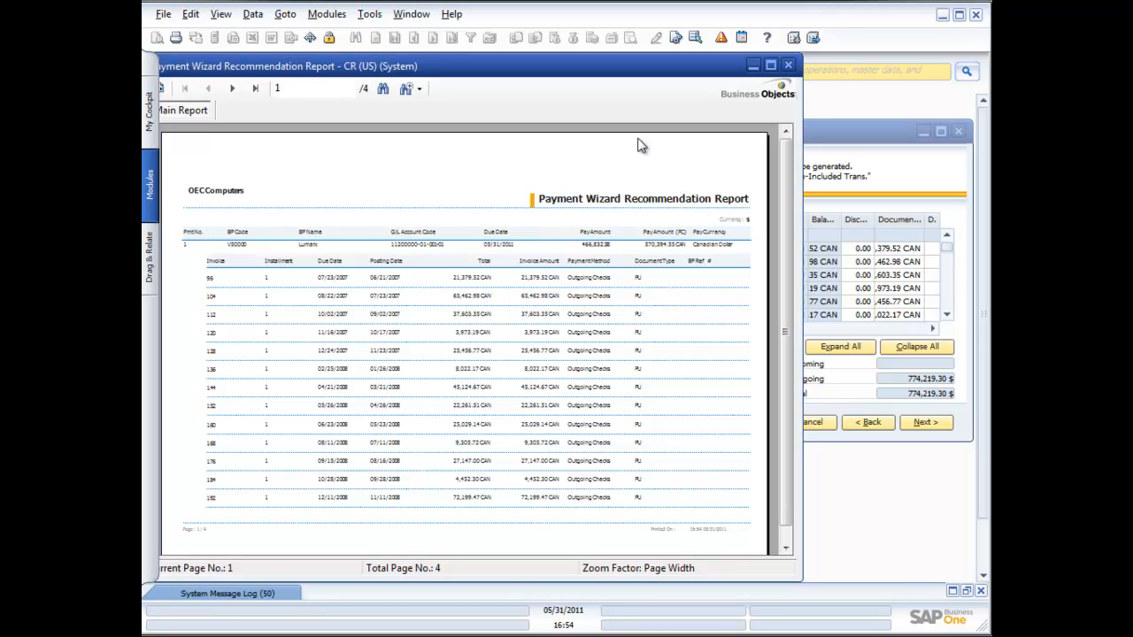
{"action": "left_click", "coordinate": [787, 65]}
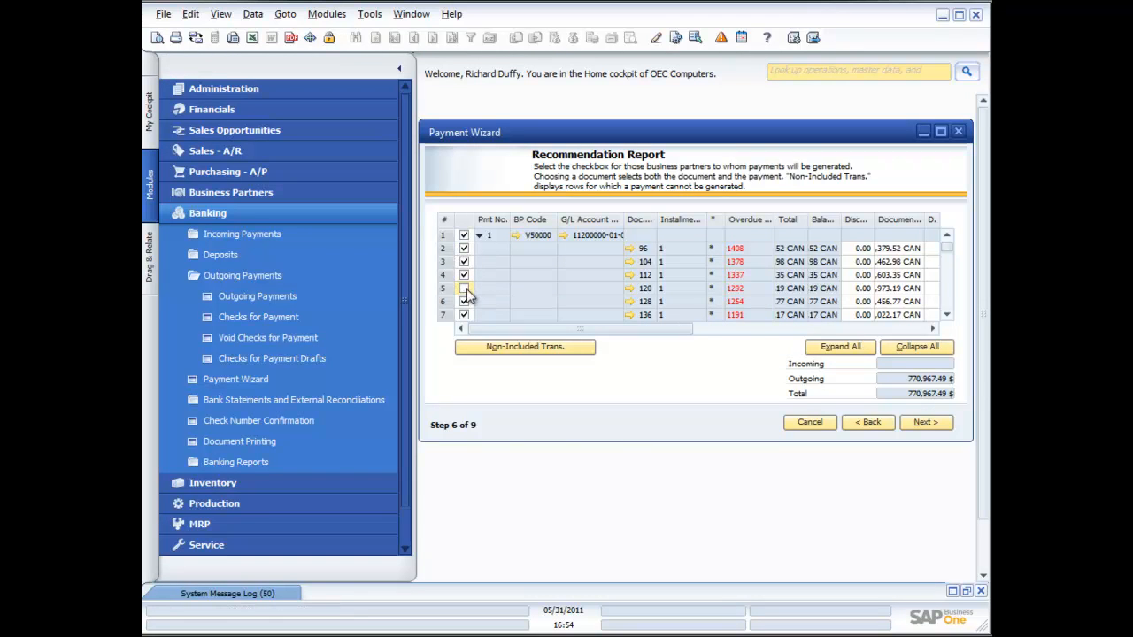
Step: Exclude documents 112, 120 and 128 from the first recommended payment and documents 106, 114 and 122 from the second
{"action": "left_click", "coordinate": [464, 275]}
{"action": "left_click", "coordinate": [464, 302]}
{"action": "scroll", "coordinate": [466, 306], "scroll_direction": "down", "scroll_amount": 4}
{"action": "scroll", "coordinate": [465, 305], "scroll_direction": "down", "scroll_amount": 4}
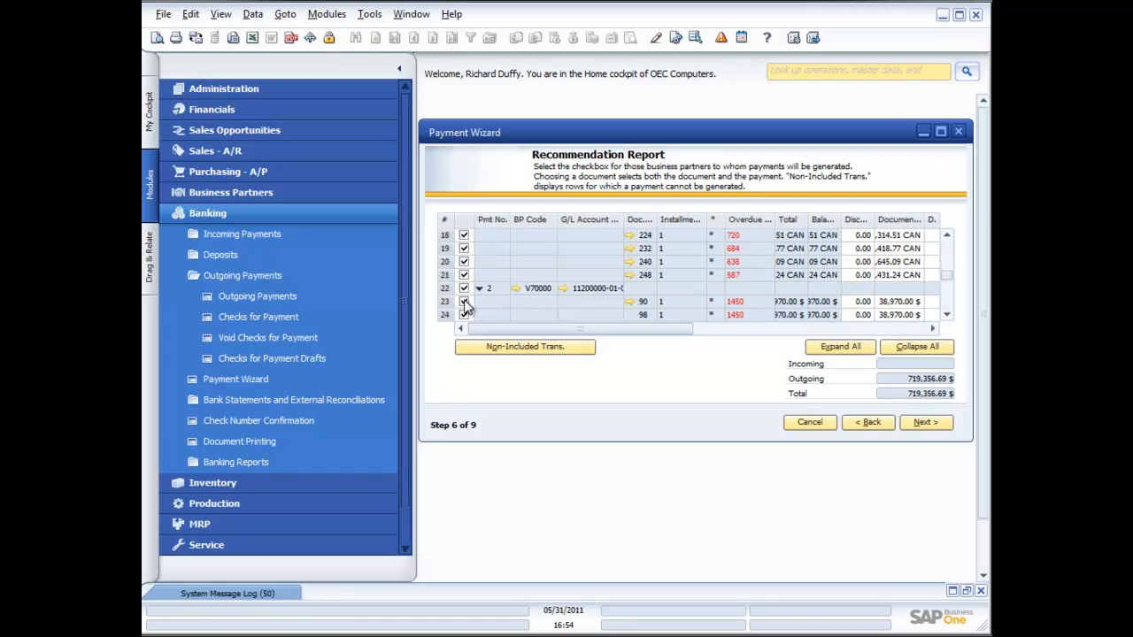
{"action": "left_click", "coordinate": [464, 289]}
{"action": "left_click", "coordinate": [463, 275]}
{"action": "left_click", "coordinate": [464, 262]}
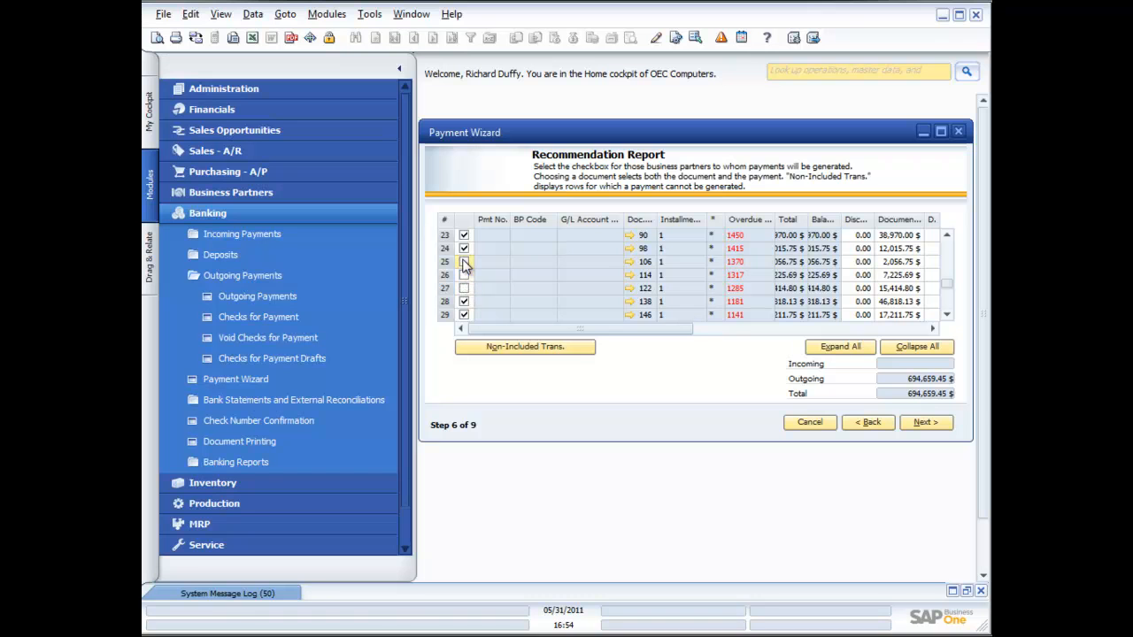
Step: Execute the payment run with the Execute save option and confirm generating the payment documents
{"action": "left_click", "coordinate": [927, 424]}
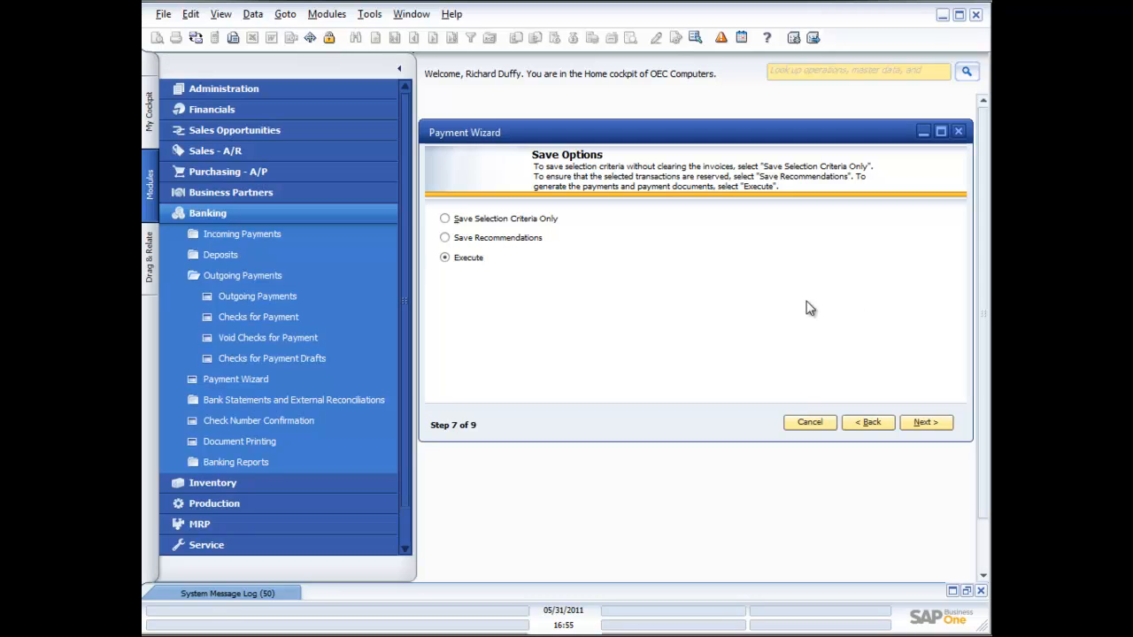
{"action": "left_click", "coordinate": [920, 423]}
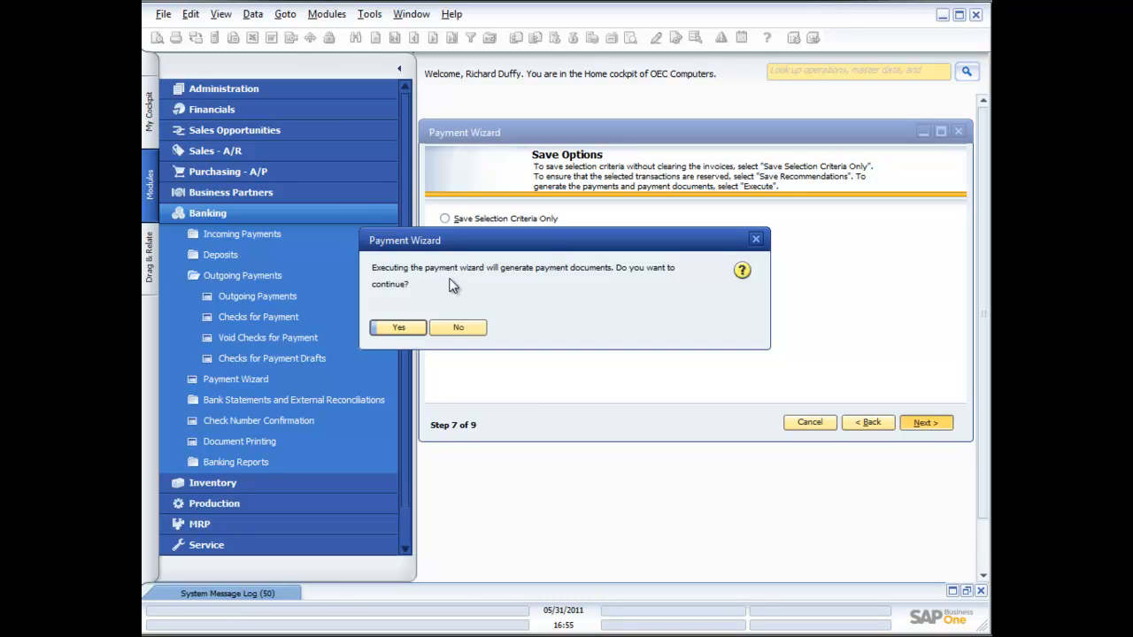
{"action": "left_click", "coordinate": [400, 329]}
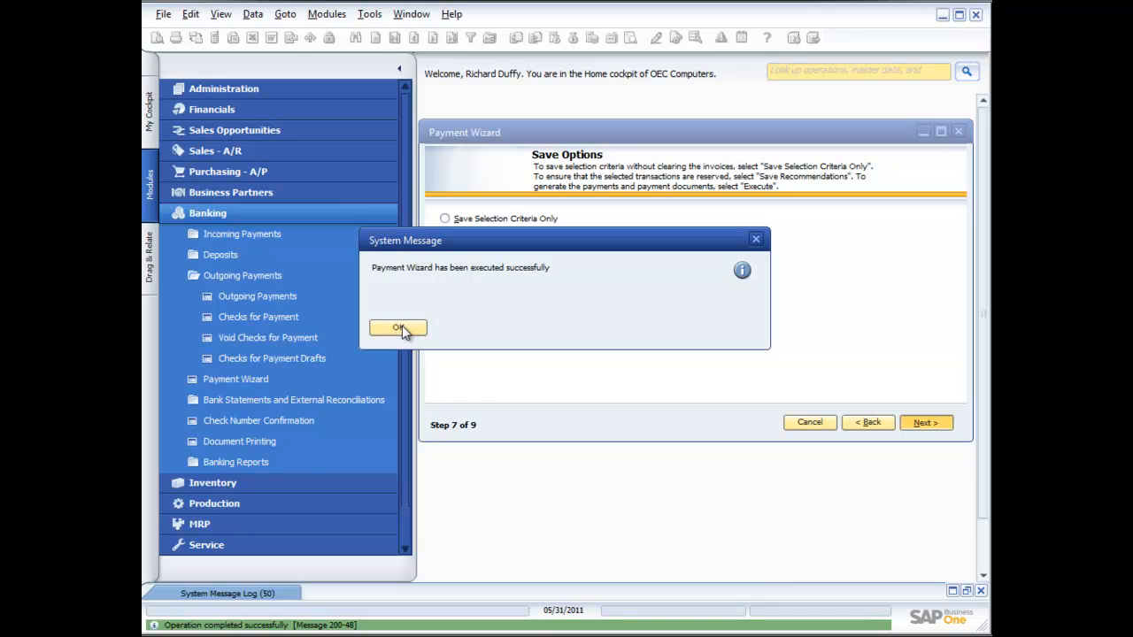
{"action": "left_click", "coordinate": [399, 329]}
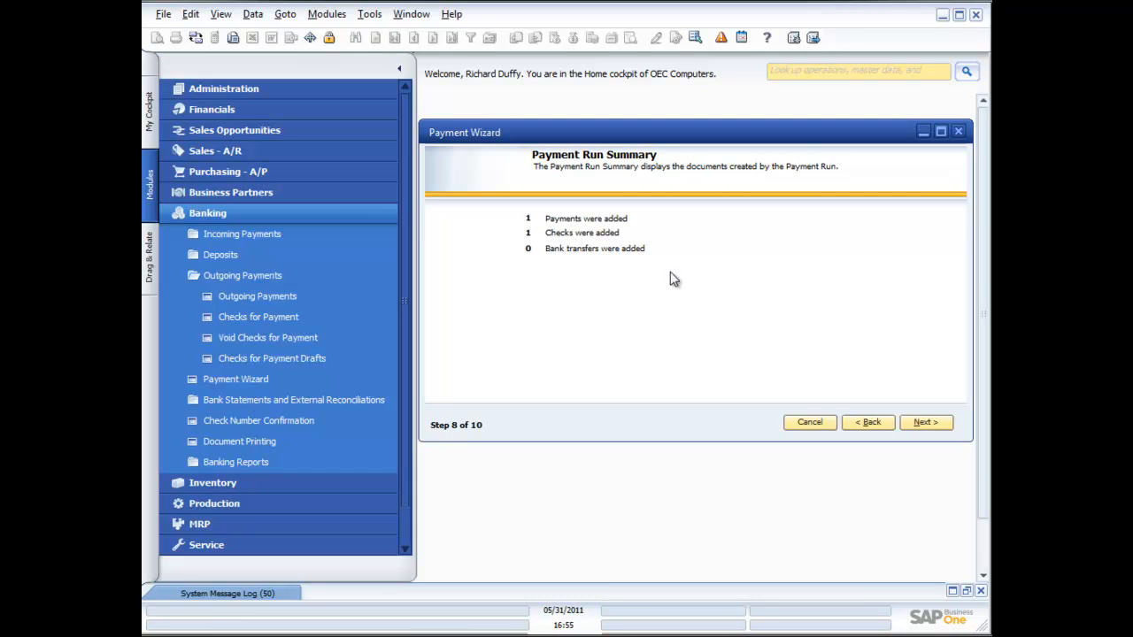
Step: Select Outgoing Payments, BP Summary and Payment Summary in Document and Report Printing and start printing them
{"action": "left_click", "coordinate": [926, 425]}
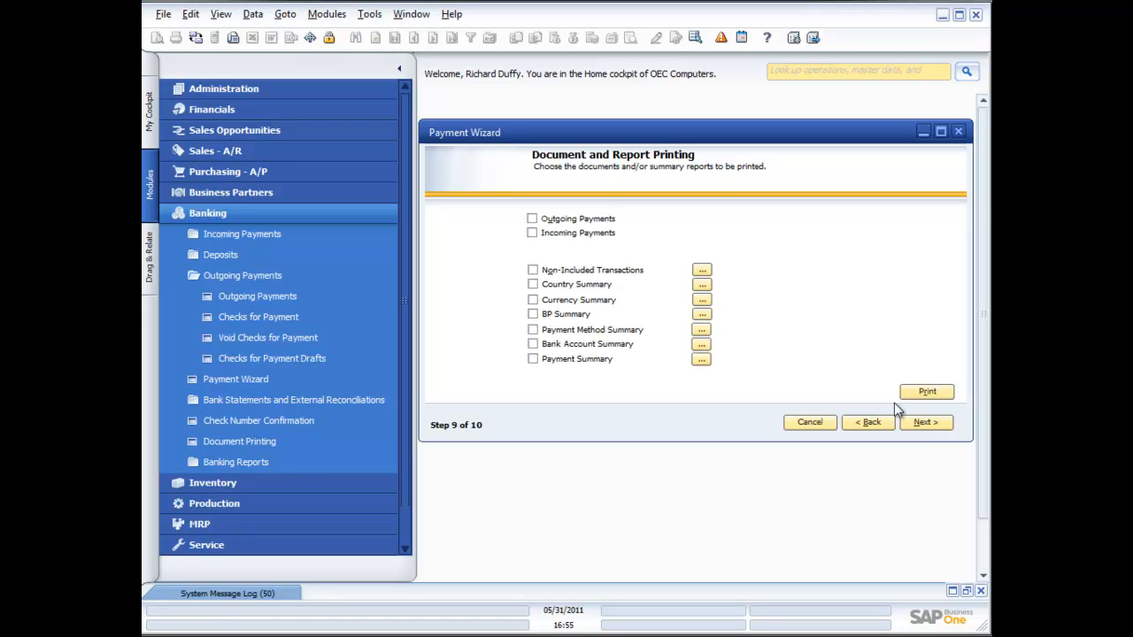
{"action": "left_click", "coordinate": [531, 220]}
{"action": "left_click", "coordinate": [919, 392]}
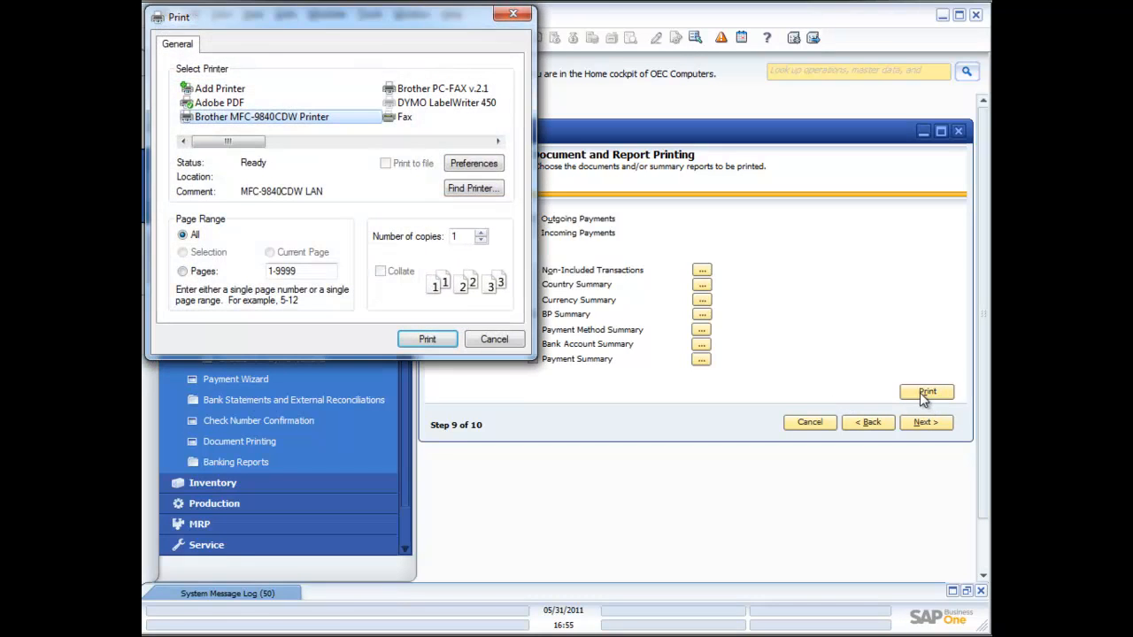
Step: Print the BP Summary Report to Adobe PDF as PWZ80001, look through it and close it
{"action": "left_click", "coordinate": [228, 103]}
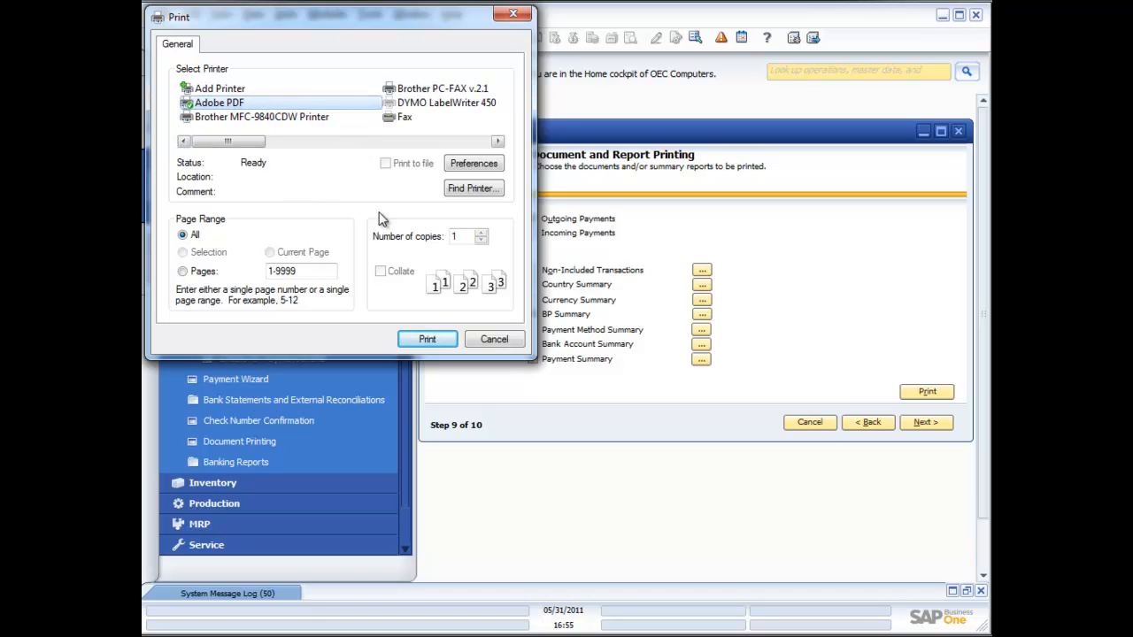
{"action": "left_click", "coordinate": [430, 338]}
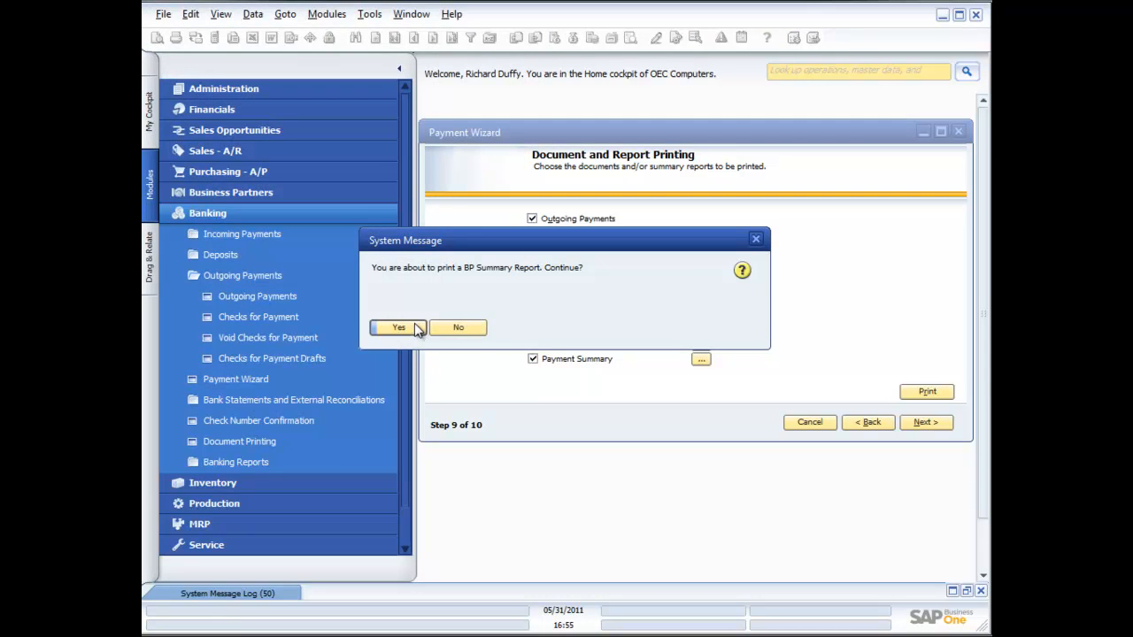
{"action": "left_click", "coordinate": [415, 324]}
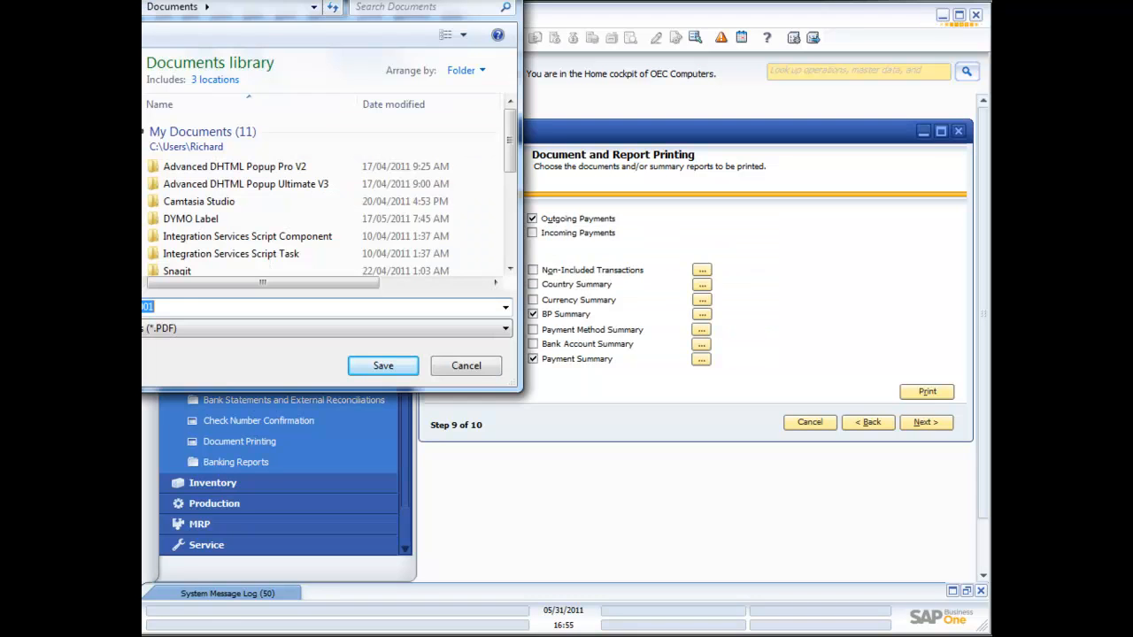
{"action": "key", "text": "Return"}
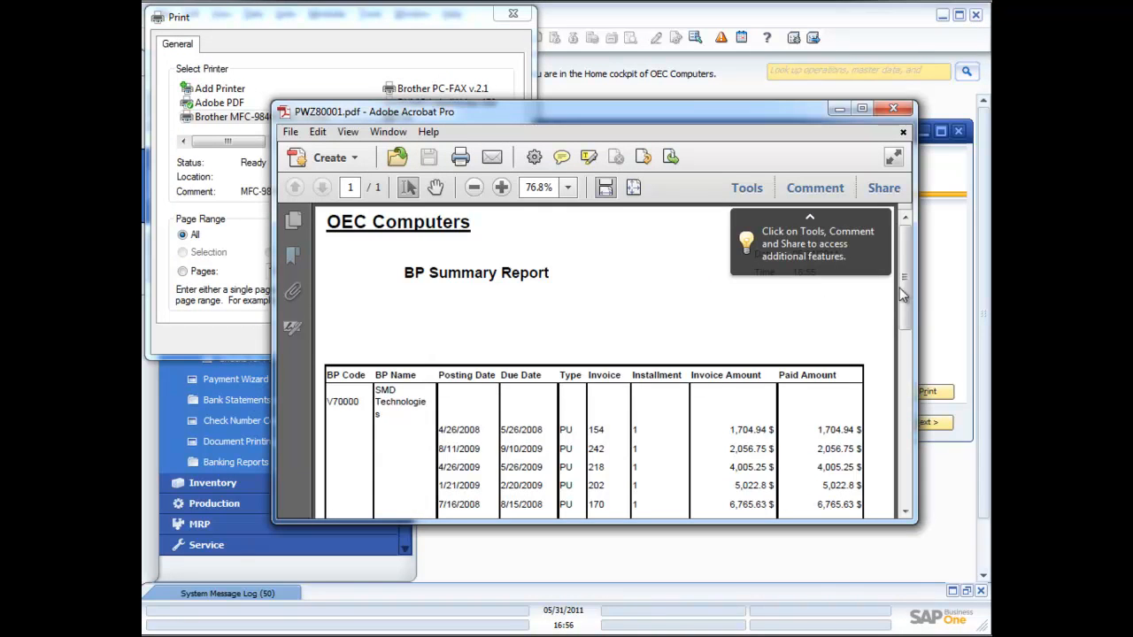
{"action": "left_click_drag", "start_coordinate": [905, 285], "coordinate": [911, 352]}
{"action": "left_click", "coordinate": [893, 108]}
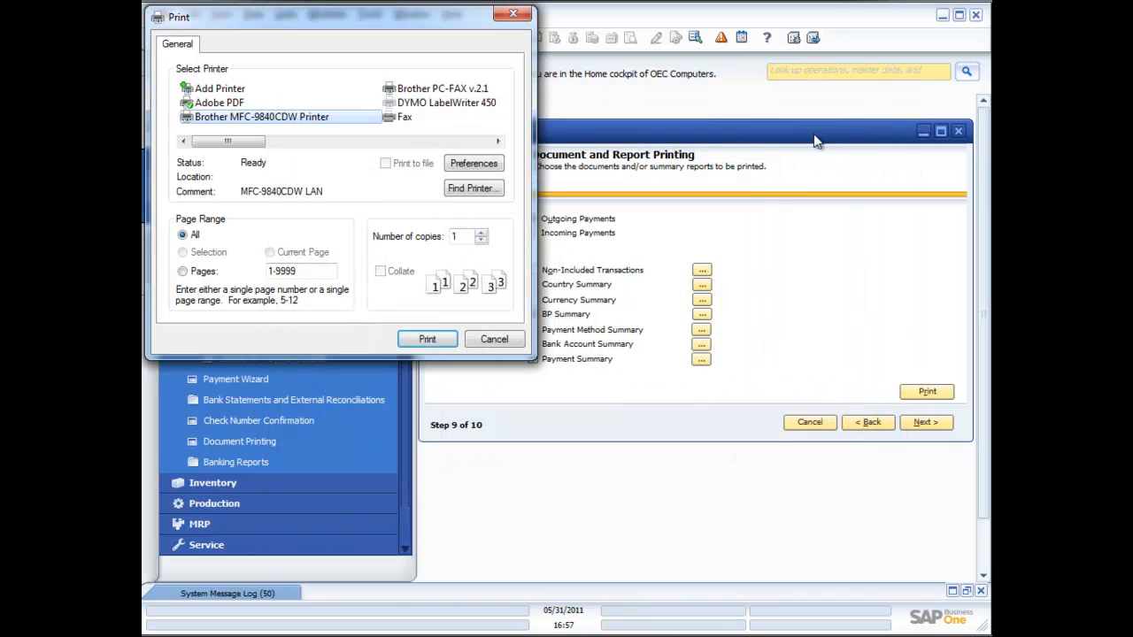
Step: Print the Payment Summary Report to Adobe PDF, saved on the Desktop as PWZ50001, then review and close it
{"action": "left_click", "coordinate": [237, 106]}
{"action": "left_click", "coordinate": [429, 340]}
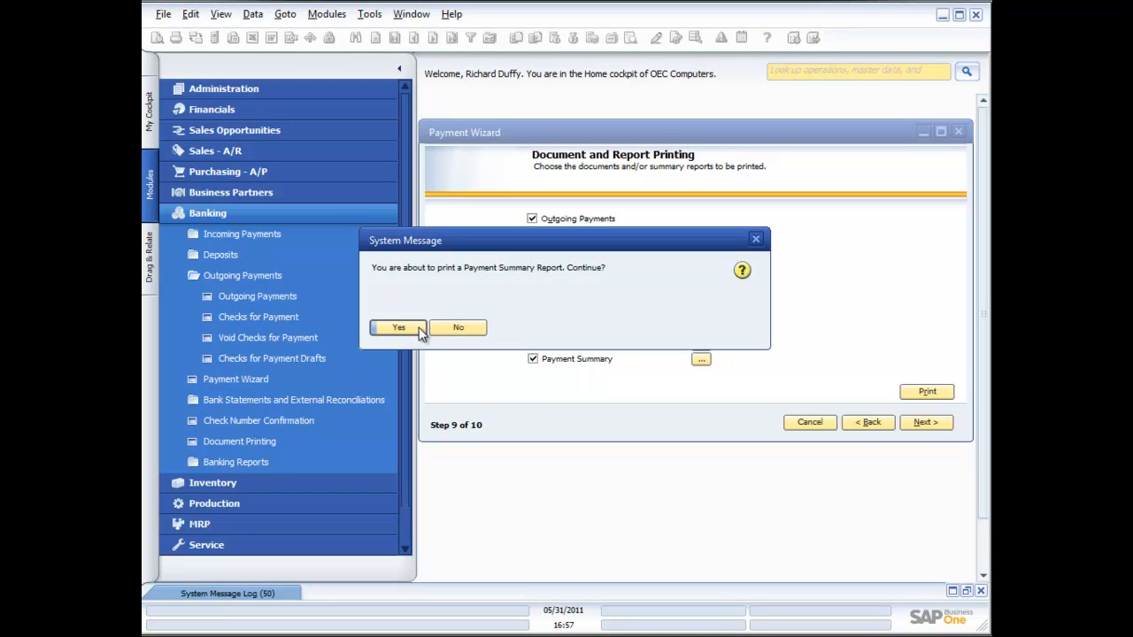
{"action": "left_click", "coordinate": [413, 326]}
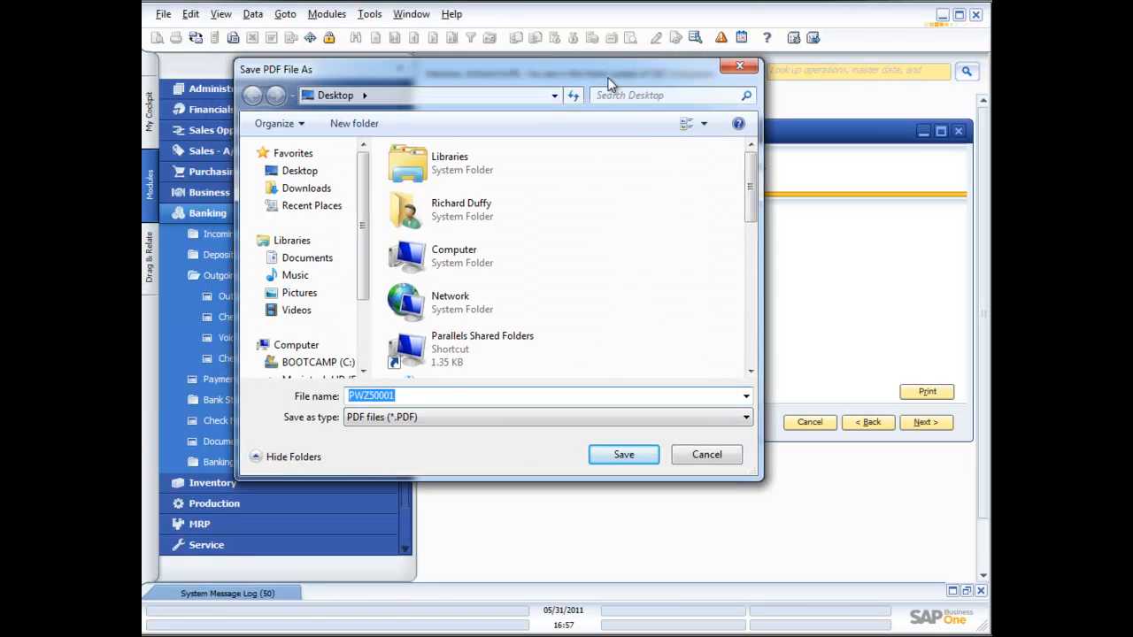
{"action": "left_click", "coordinate": [629, 454]}
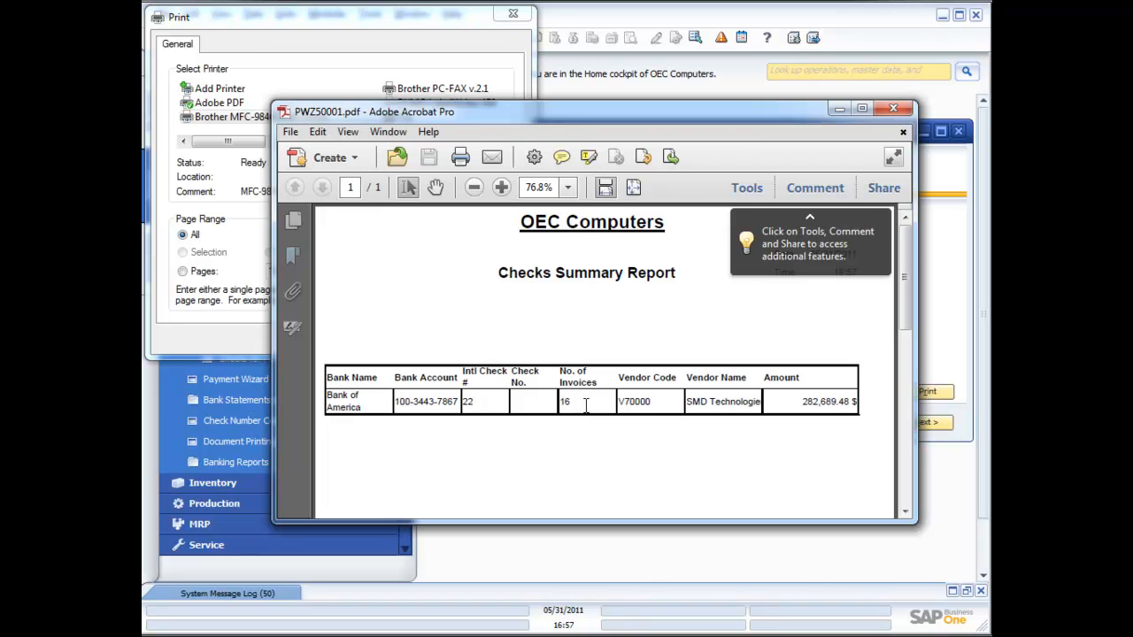
{"action": "scroll", "coordinate": [666, 392], "scroll_direction": "down", "scroll_amount": 8}
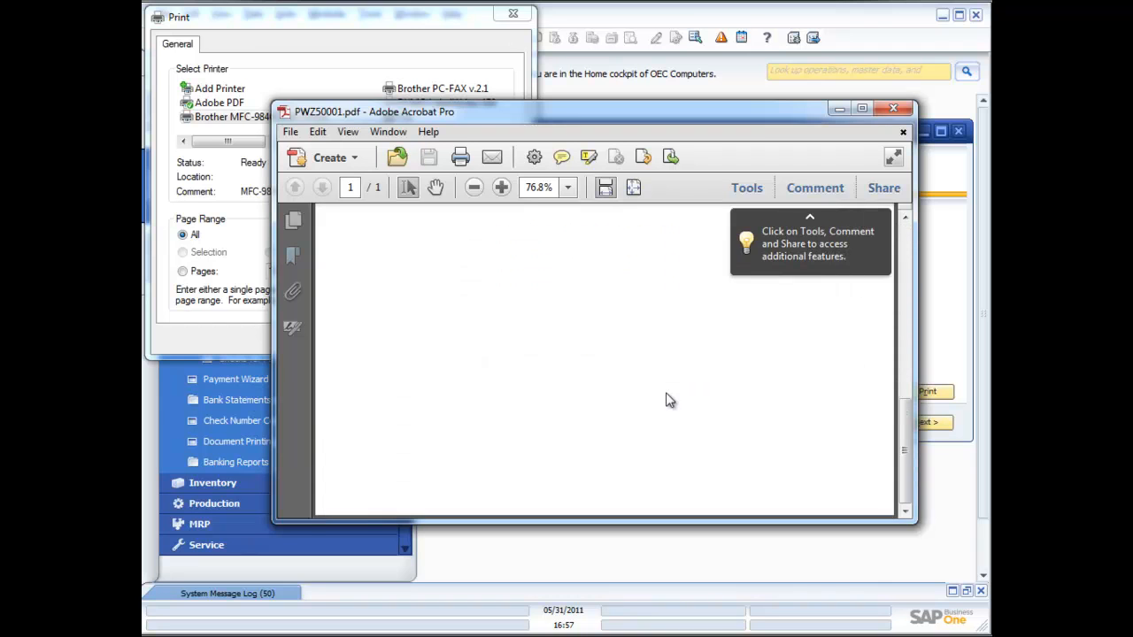
{"action": "left_click", "coordinate": [894, 108]}
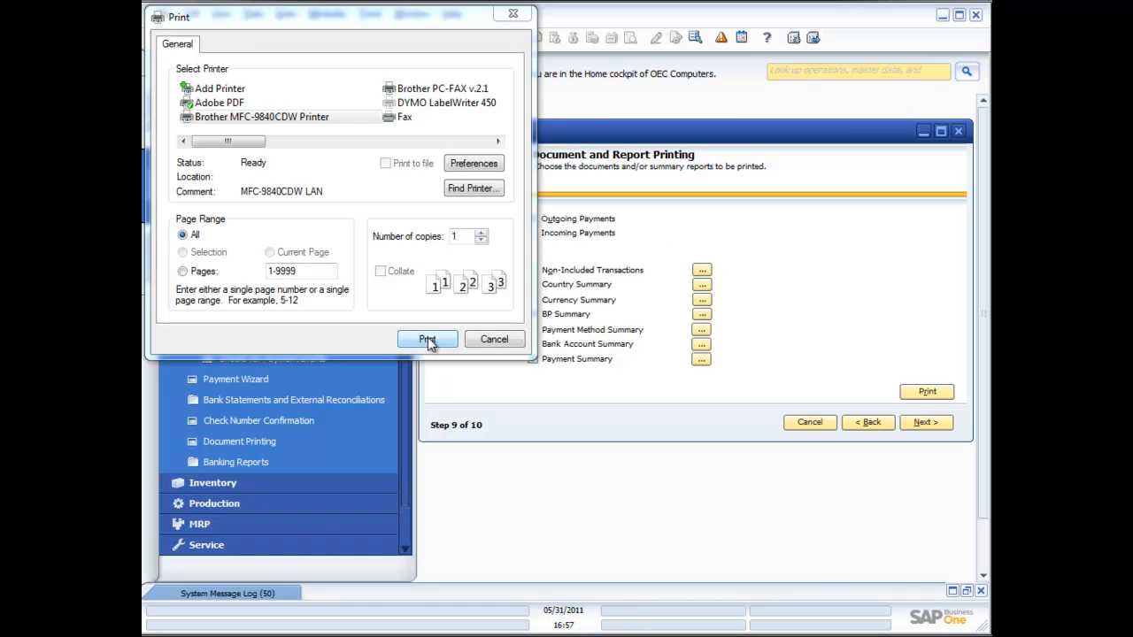
Step: Decline printing the Outgoing Payments documents and continue to Checks for Payment Printing
{"action": "left_click", "coordinate": [427, 340]}
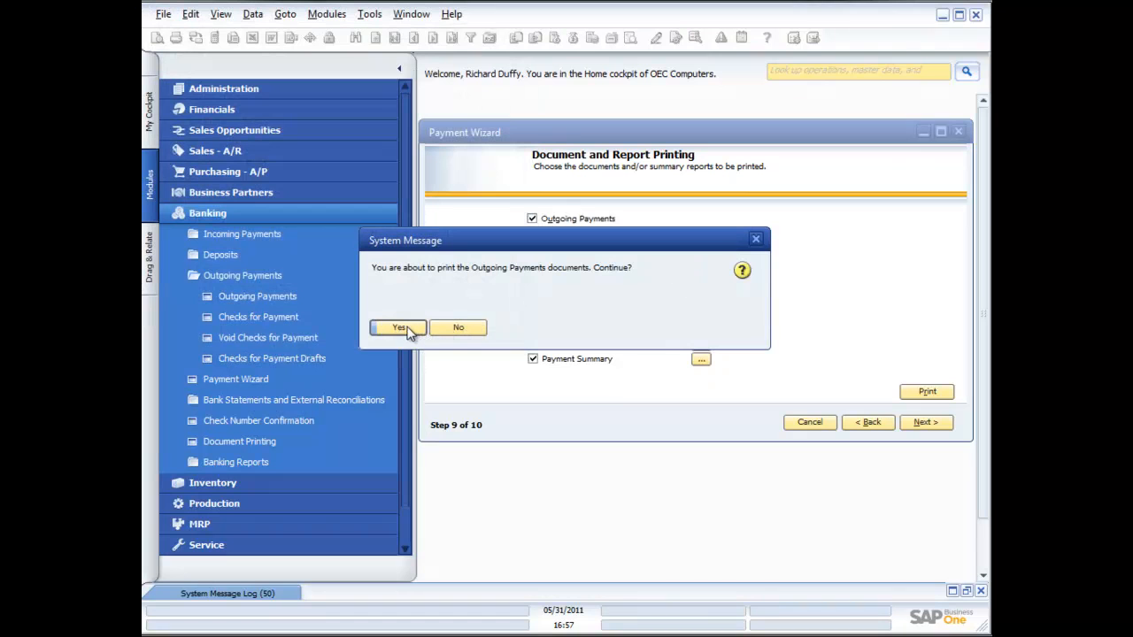
{"action": "left_click", "coordinate": [458, 329]}
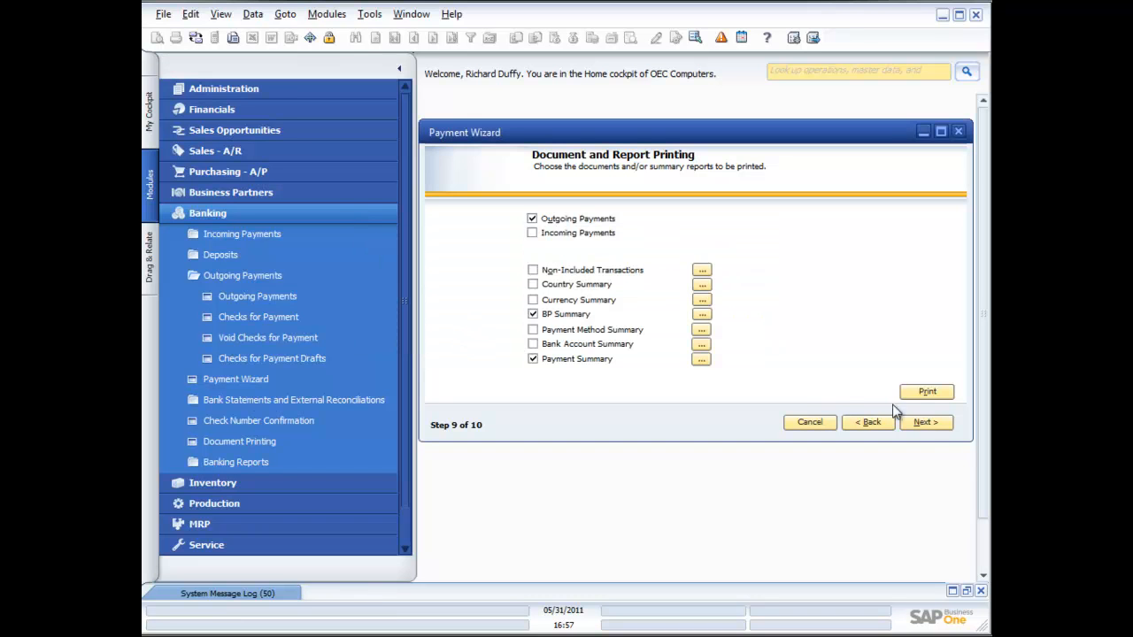
{"action": "left_click", "coordinate": [923, 423]}
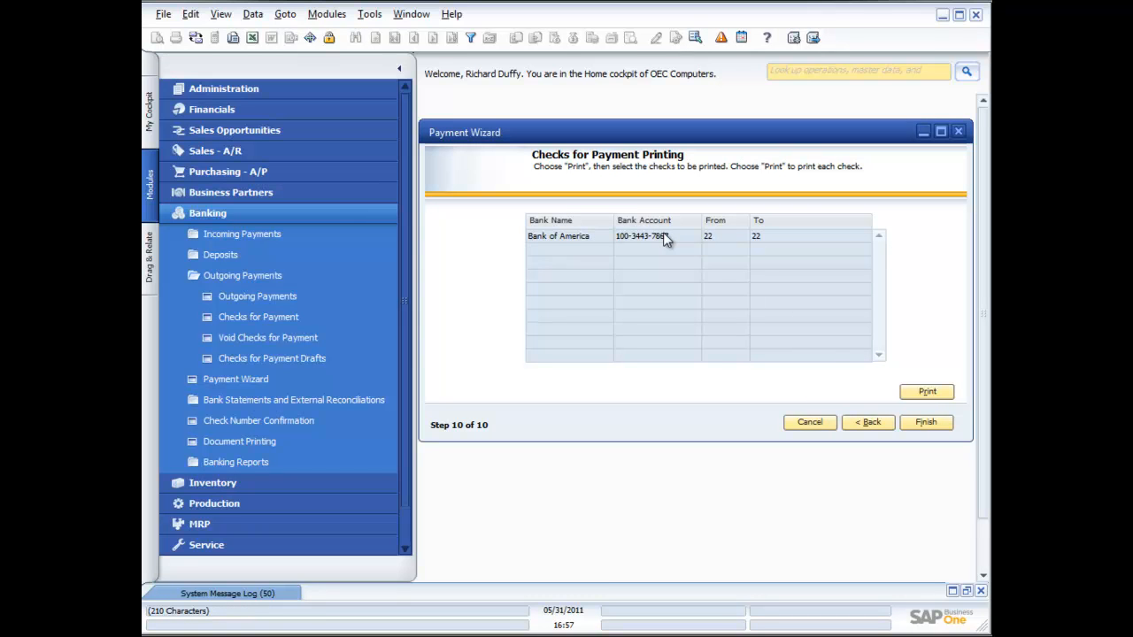
Step: Set the print criteria to Checks for Payment to be printed for the USA, Bank of America and its account, and list the matching checks
{"action": "left_click", "coordinate": [924, 390]}
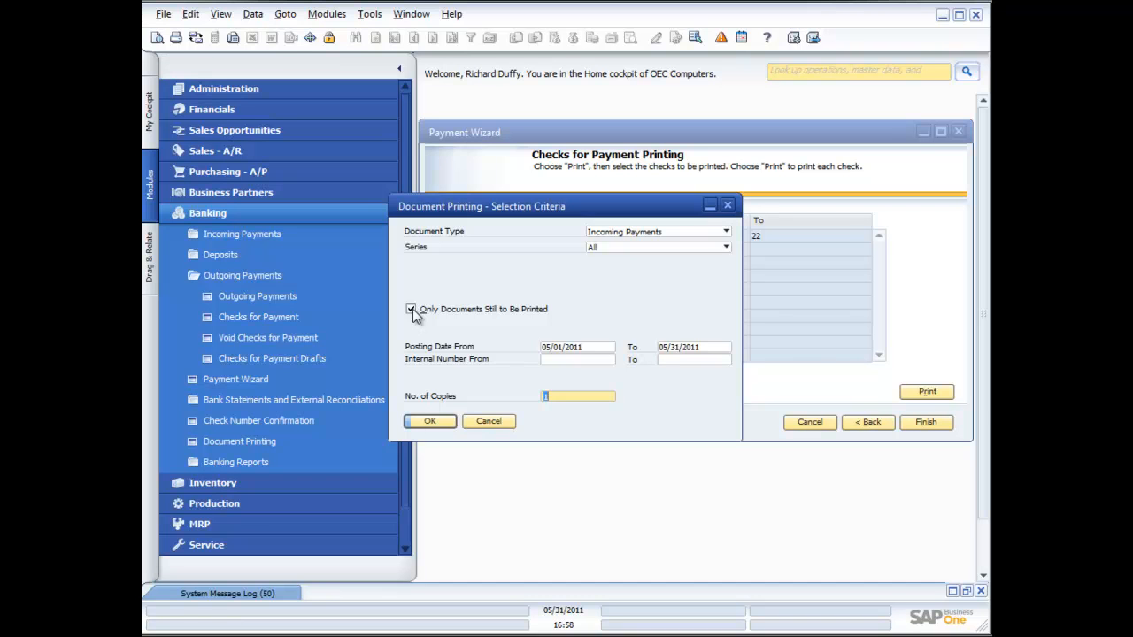
{"action": "left_click", "coordinate": [724, 231]}
{"action": "left_click", "coordinate": [659, 496]}
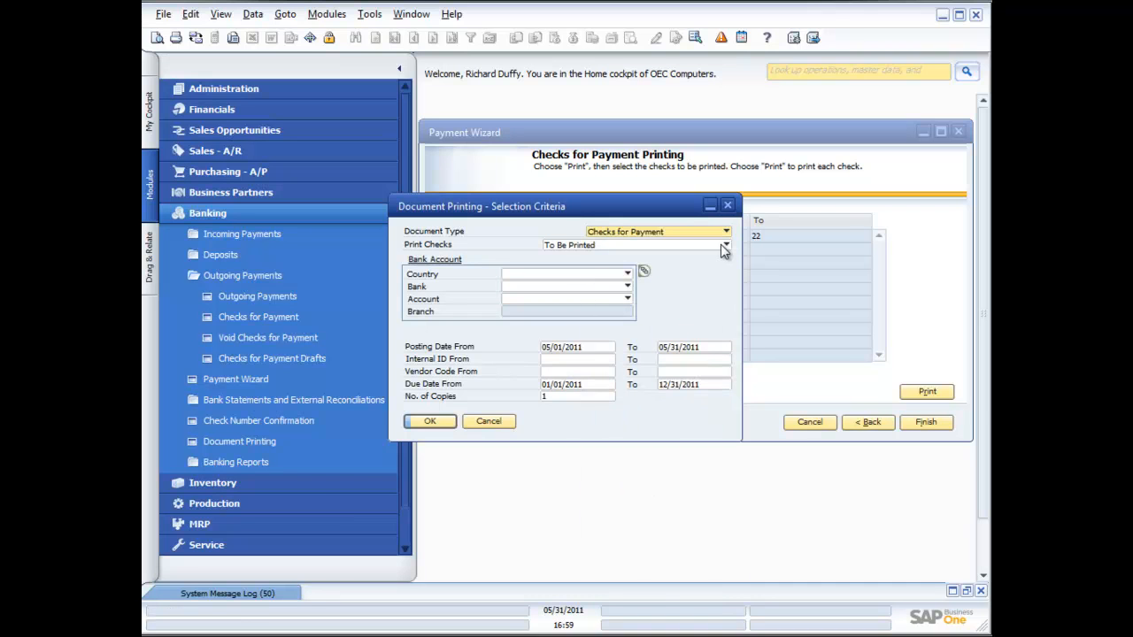
{"action": "left_click", "coordinate": [626, 273]}
{"action": "left_click", "coordinate": [597, 302]}
{"action": "left_click", "coordinate": [627, 286]}
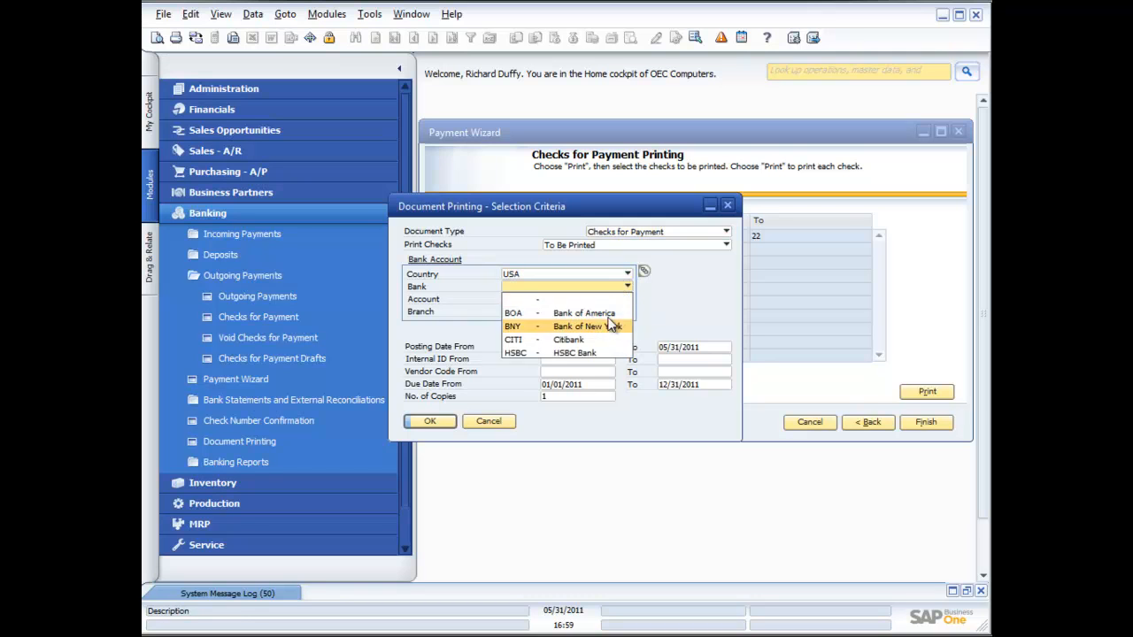
{"action": "left_click", "coordinate": [610, 313]}
{"action": "left_click", "coordinate": [627, 299]}
{"action": "left_click", "coordinate": [610, 310]}
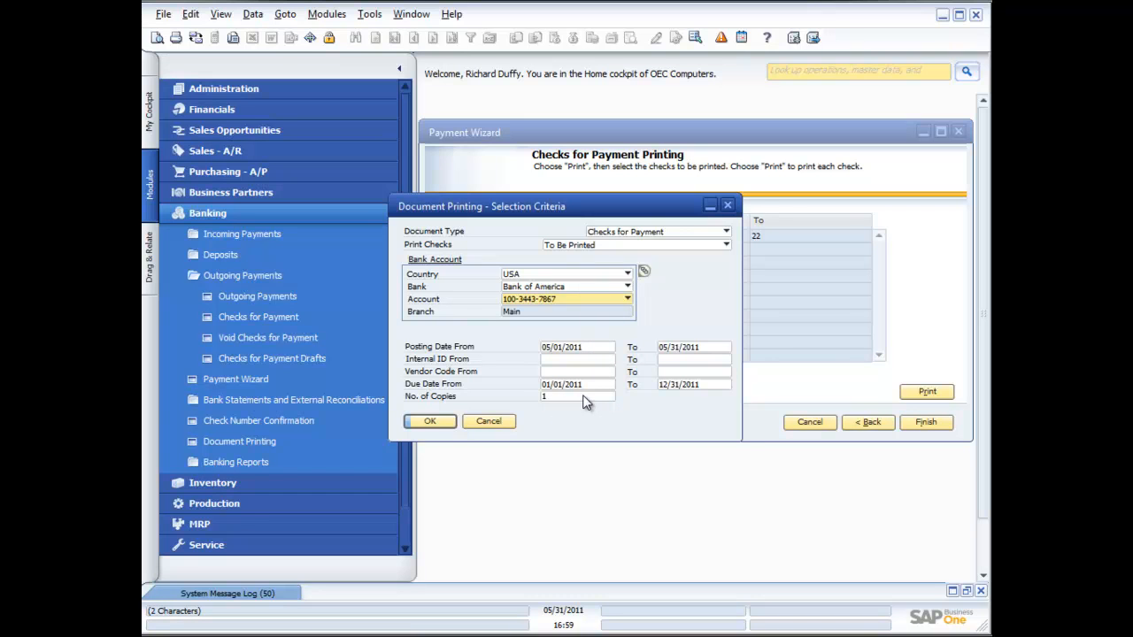
{"action": "left_click", "coordinate": [442, 422]}
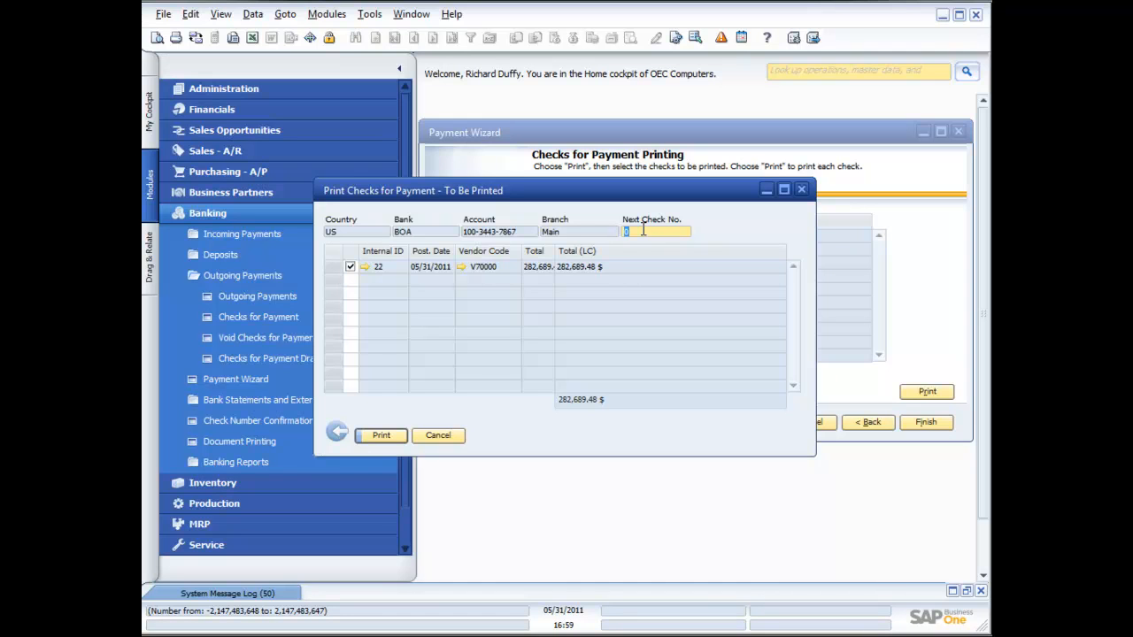
Step: Set the next check number to 223 and print the listed check to Adobe PDF, saved on the Desktop under the suggested file name
{"action": "type", "text": "2"}
{"action": "type", "text": "3"}
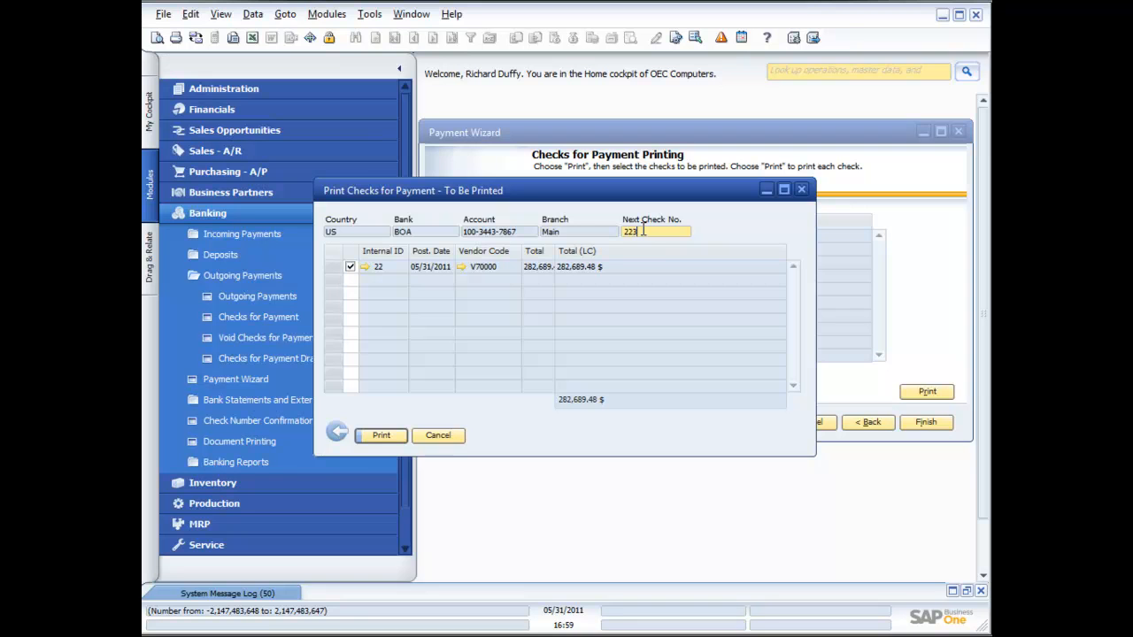
{"action": "left_click", "coordinate": [391, 438]}
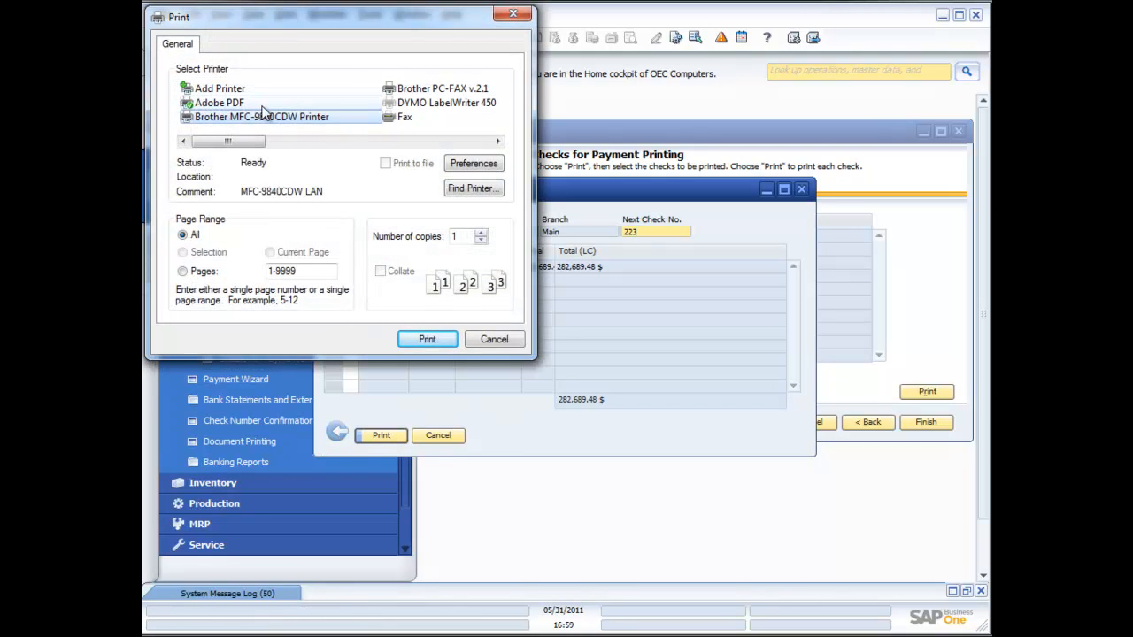
{"action": "left_click", "coordinate": [221, 103]}
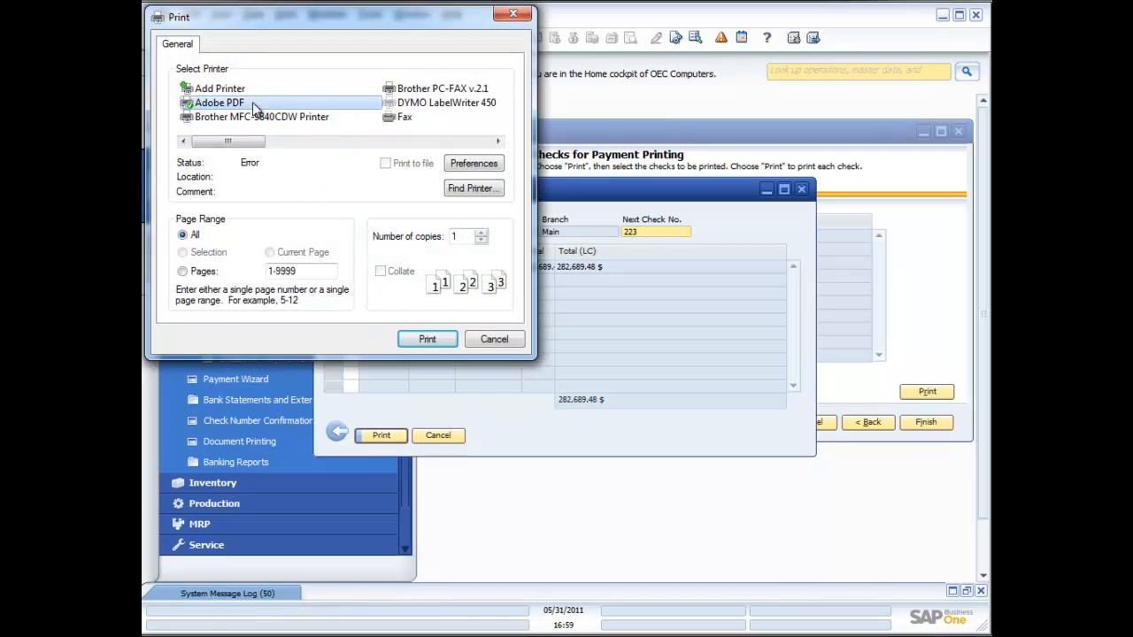
{"action": "left_click", "coordinate": [426, 339]}
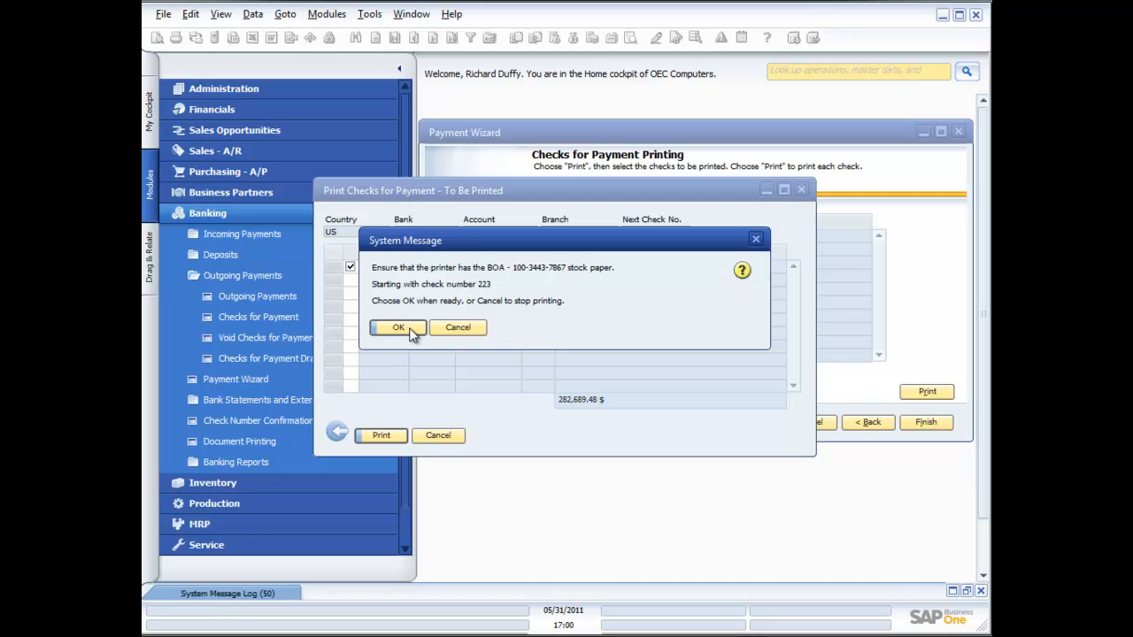
{"action": "left_click", "coordinate": [410, 329]}
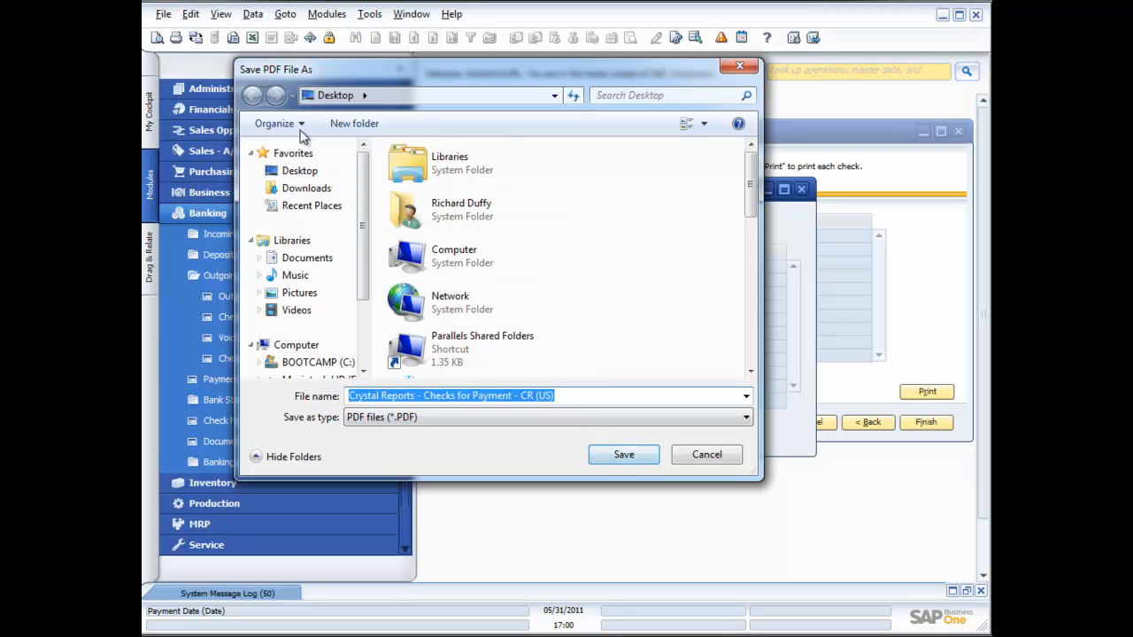
{"action": "left_click", "coordinate": [622, 454]}
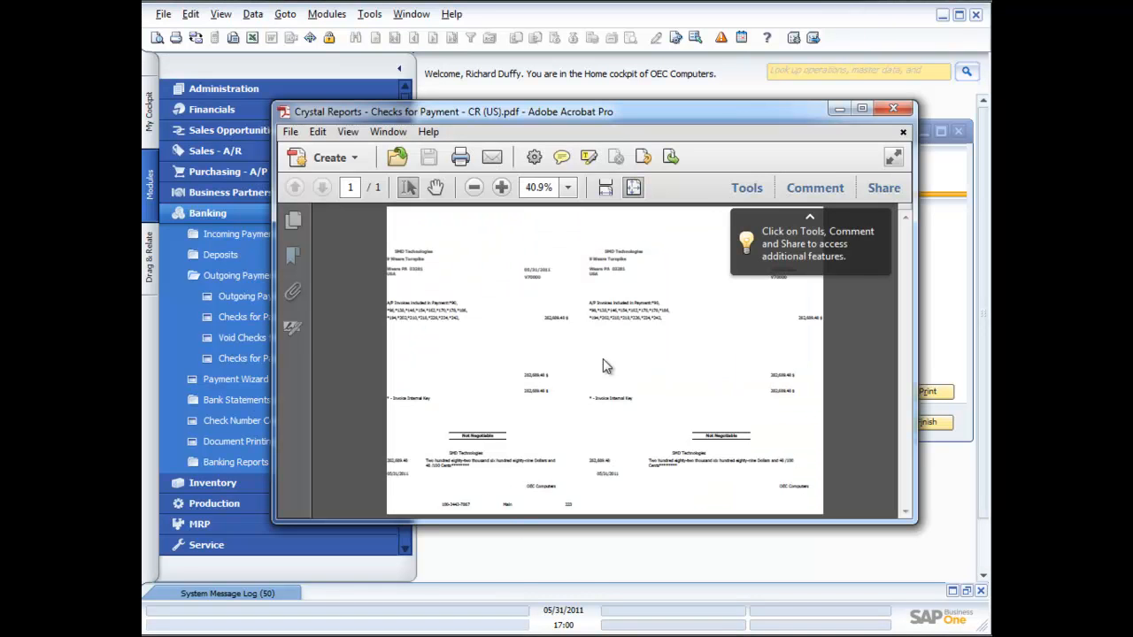
Step: Enlarge the printed check PDF, examine both copies of the payment details and the check stub, and close it
{"action": "left_click_drag", "start_coordinate": [705, 115], "coordinate": [682, 72]}
{"action": "left_click_drag", "start_coordinate": [847, 480], "coordinate": [879, 590]}
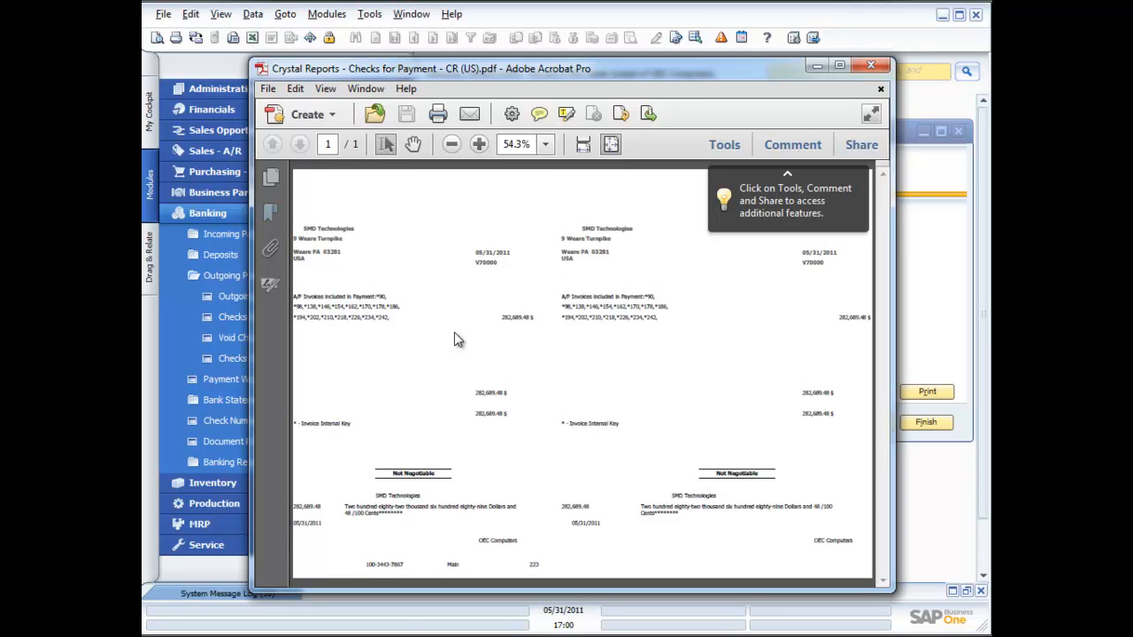
{"action": "left_click", "coordinate": [478, 144]}
{"action": "left_click", "coordinate": [479, 145]}
{"action": "left_click", "coordinate": [479, 145]}
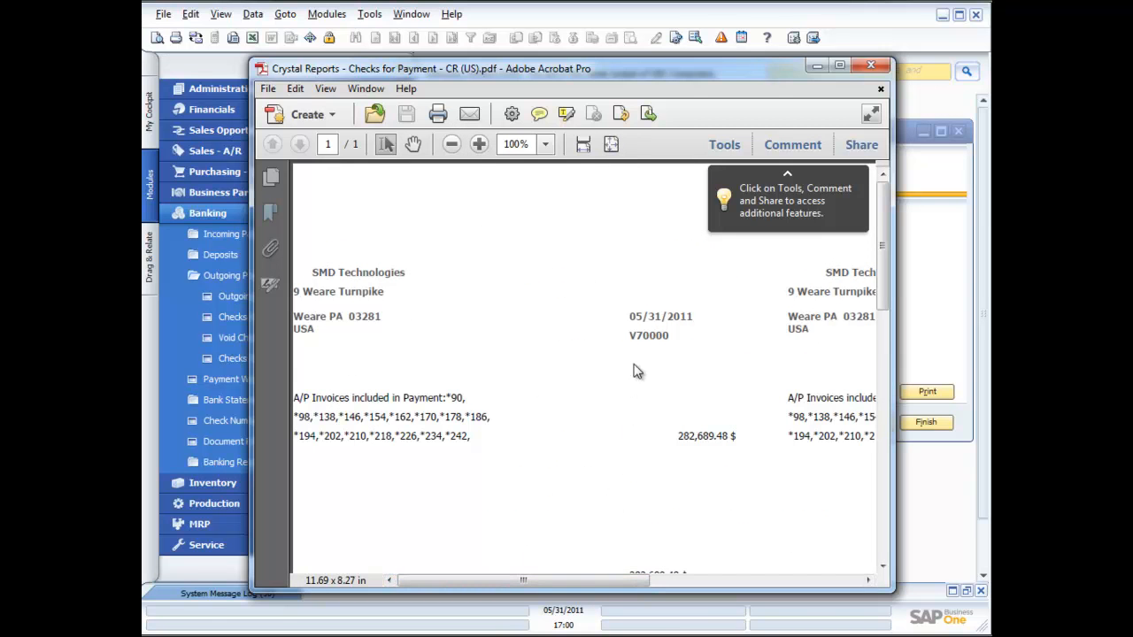
{"action": "left_click_drag", "start_coordinate": [887, 293], "coordinate": [882, 538]}
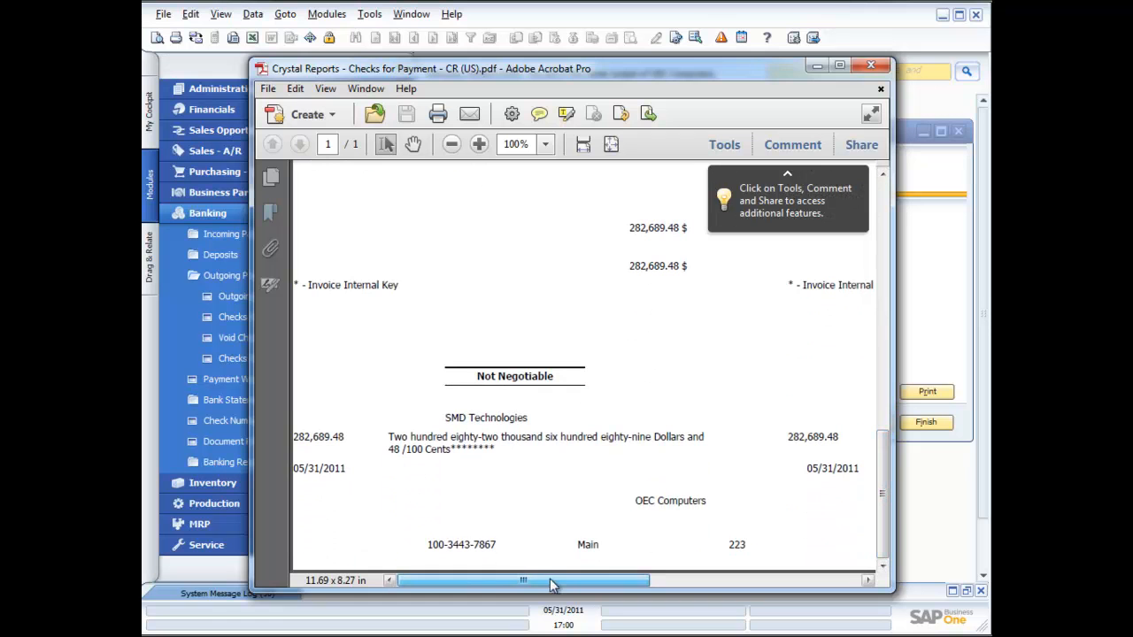
{"action": "left_click_drag", "start_coordinate": [526, 586], "coordinate": [805, 570]}
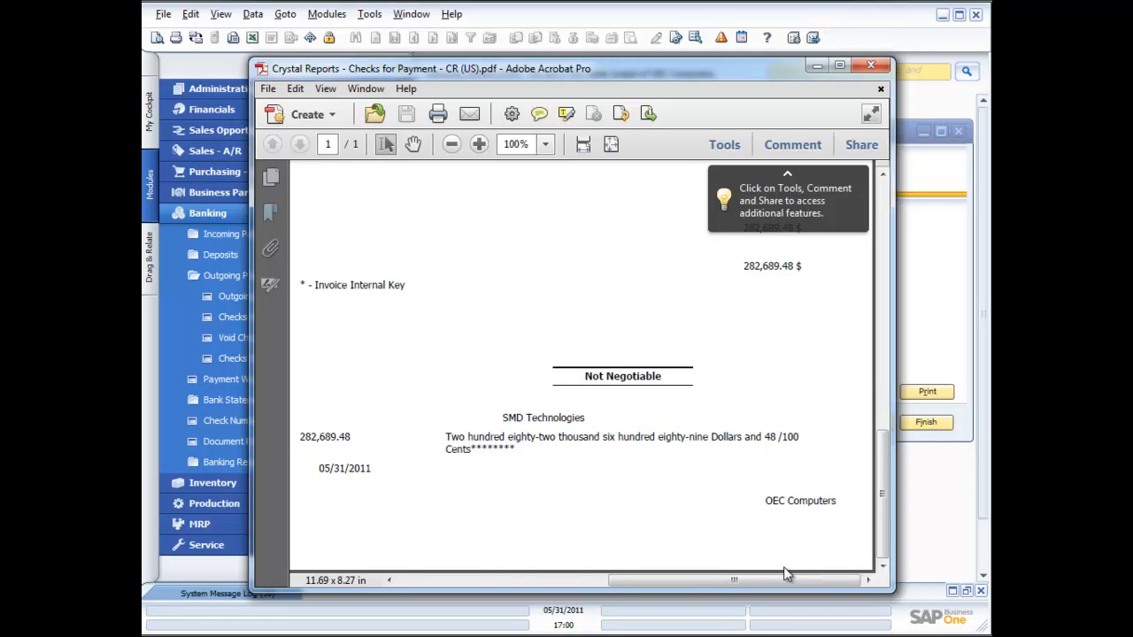
{"action": "left_click", "coordinate": [470, 579]}
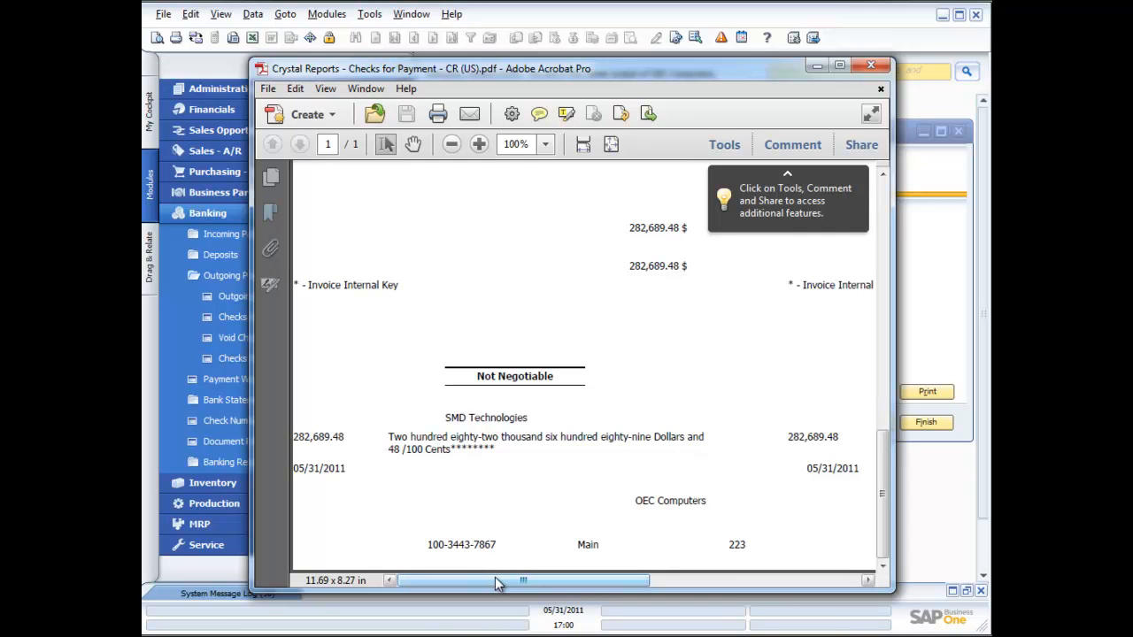
{"action": "left_click", "coordinate": [870, 64]}
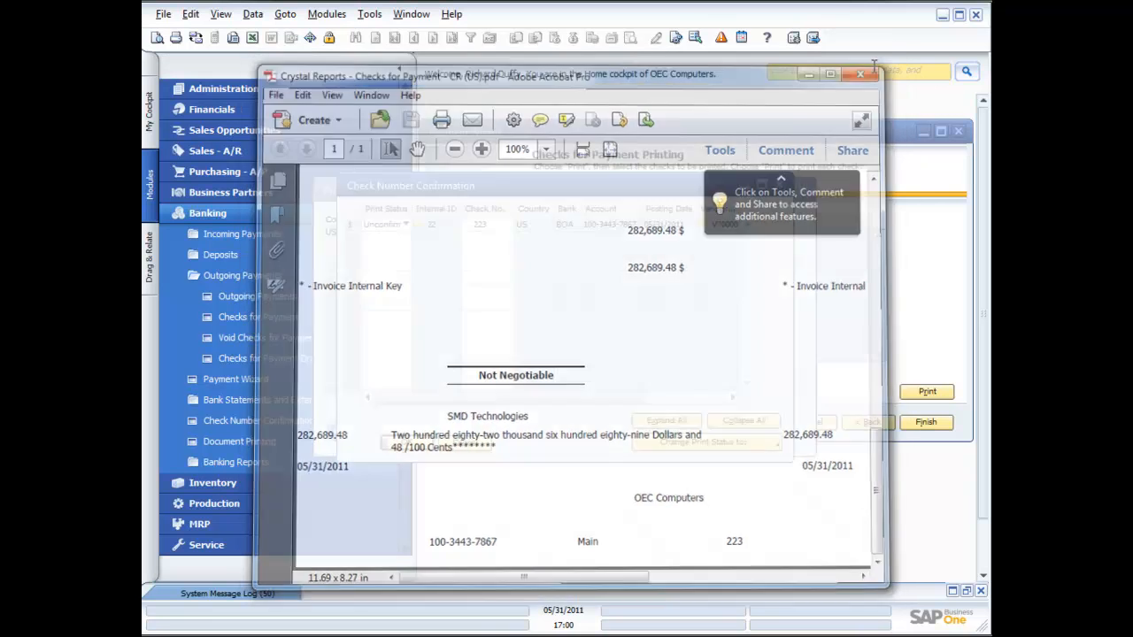
Step: Set the print status of check 223 to Confirmed, update it, and close the print criteria and the Payment Wizard
{"action": "left_click", "coordinate": [405, 223]}
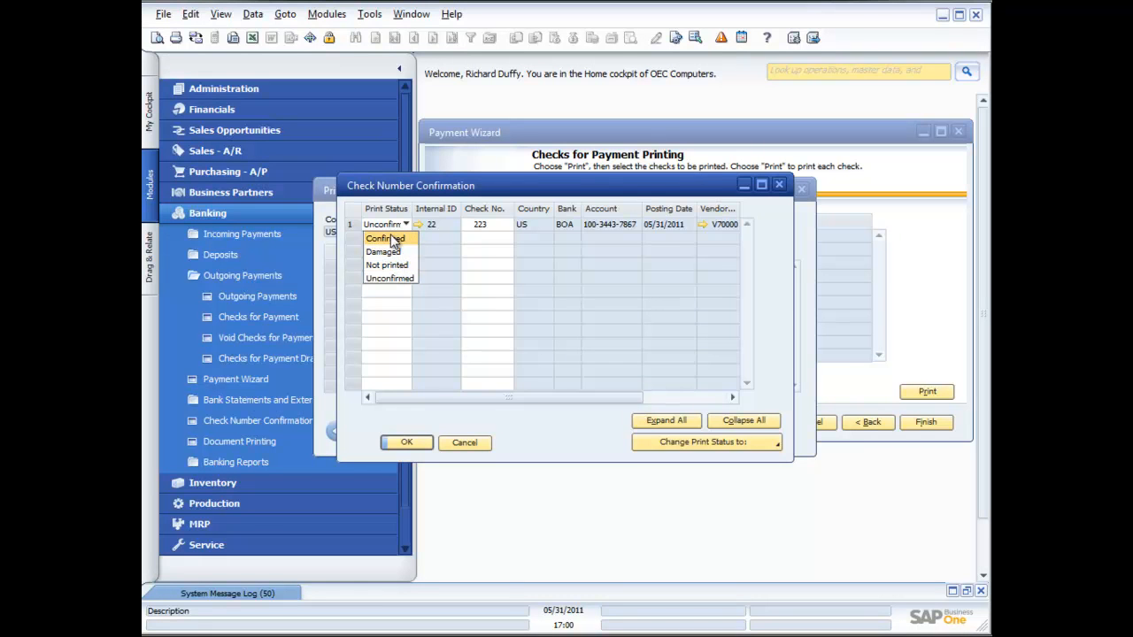
{"action": "left_click", "coordinate": [393, 238]}
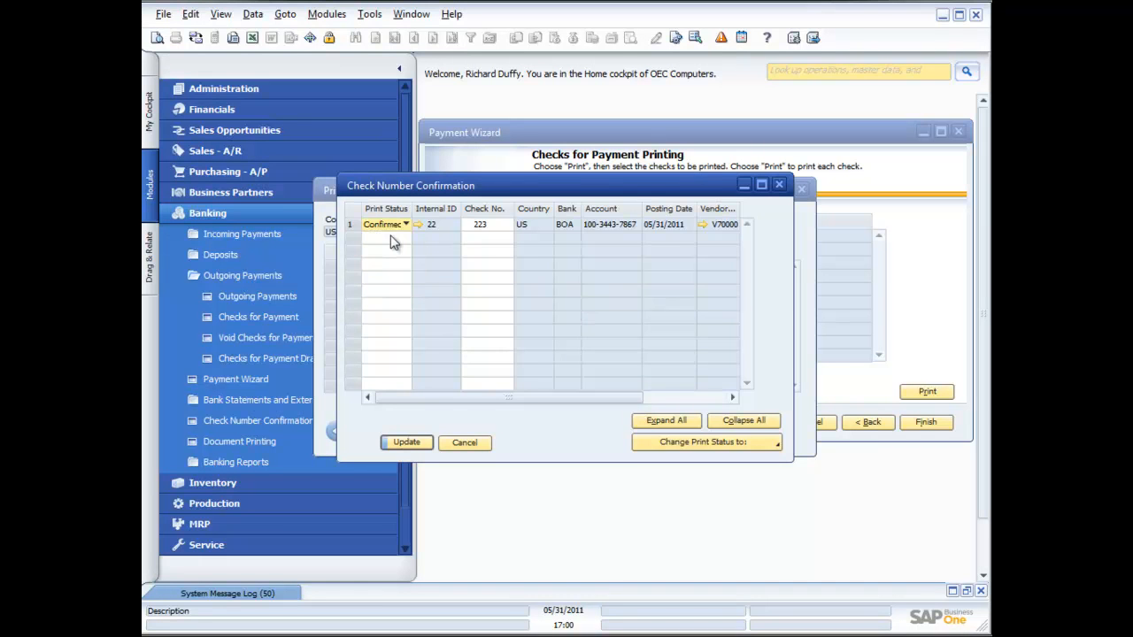
{"action": "left_click", "coordinate": [775, 443]}
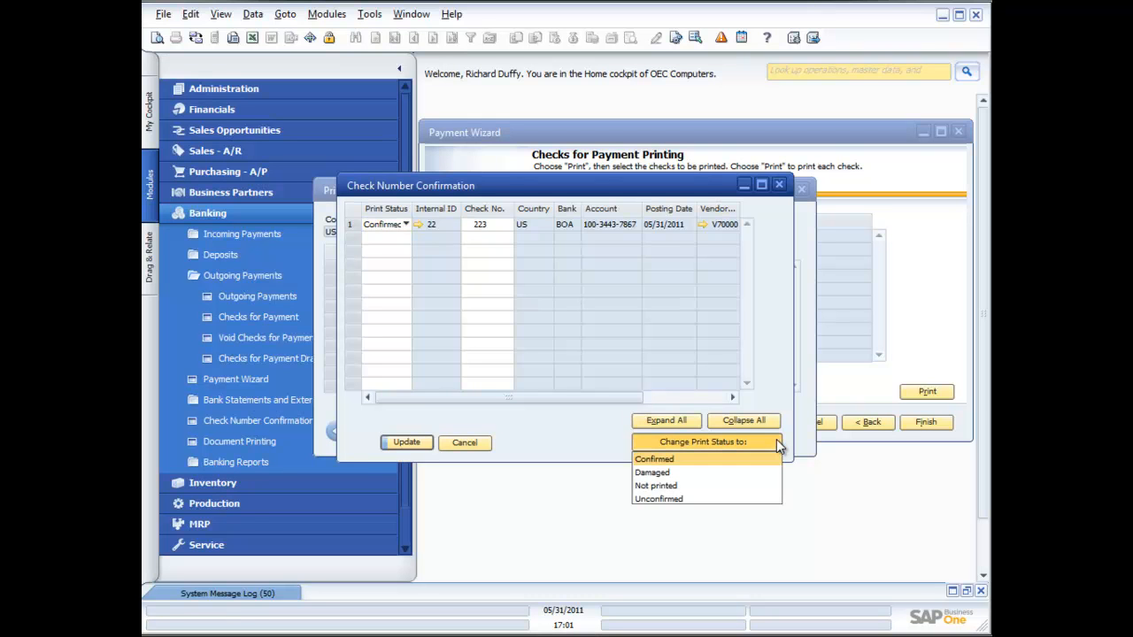
{"action": "left_click", "coordinate": [679, 460]}
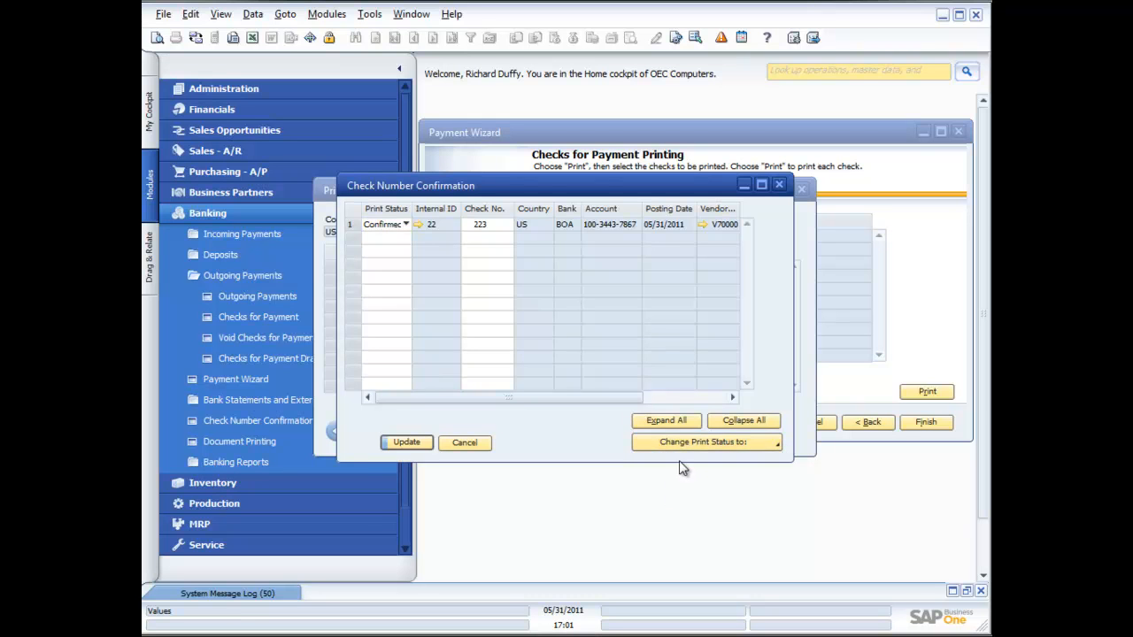
{"action": "left_click", "coordinate": [407, 442]}
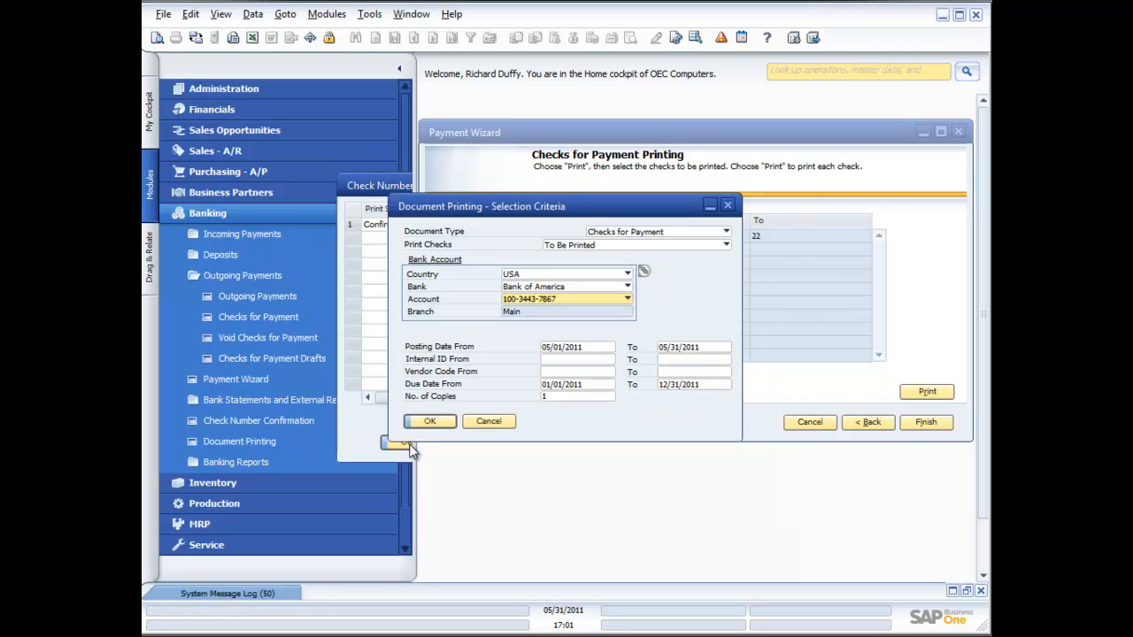
{"action": "left_click", "coordinate": [425, 422]}
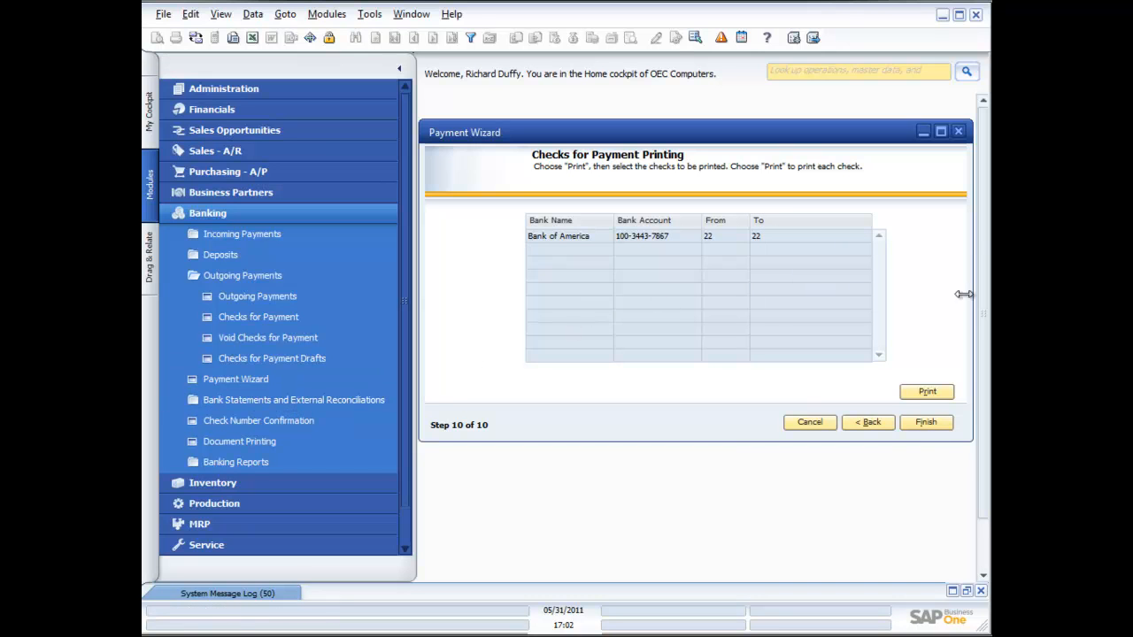
{"action": "left_click", "coordinate": [958, 130]}
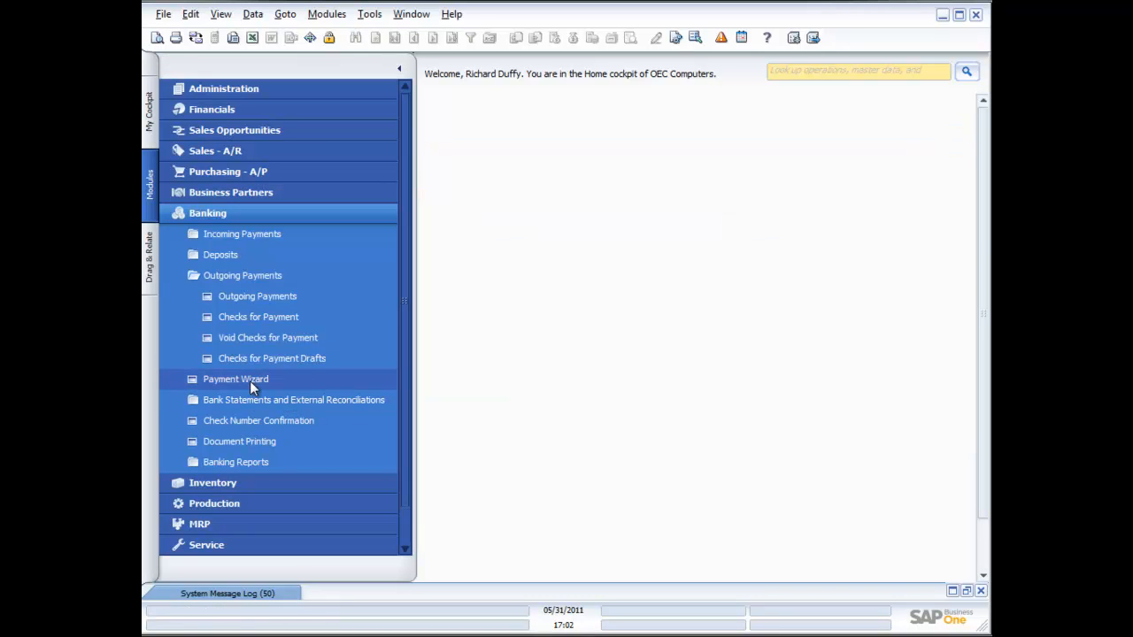
Step: Start a Manual Reconciliation of the Cash at Bank - Checking account with ending balance 25,184.50 $ and end date 05/31/2011
{"action": "left_click", "coordinate": [246, 404]}
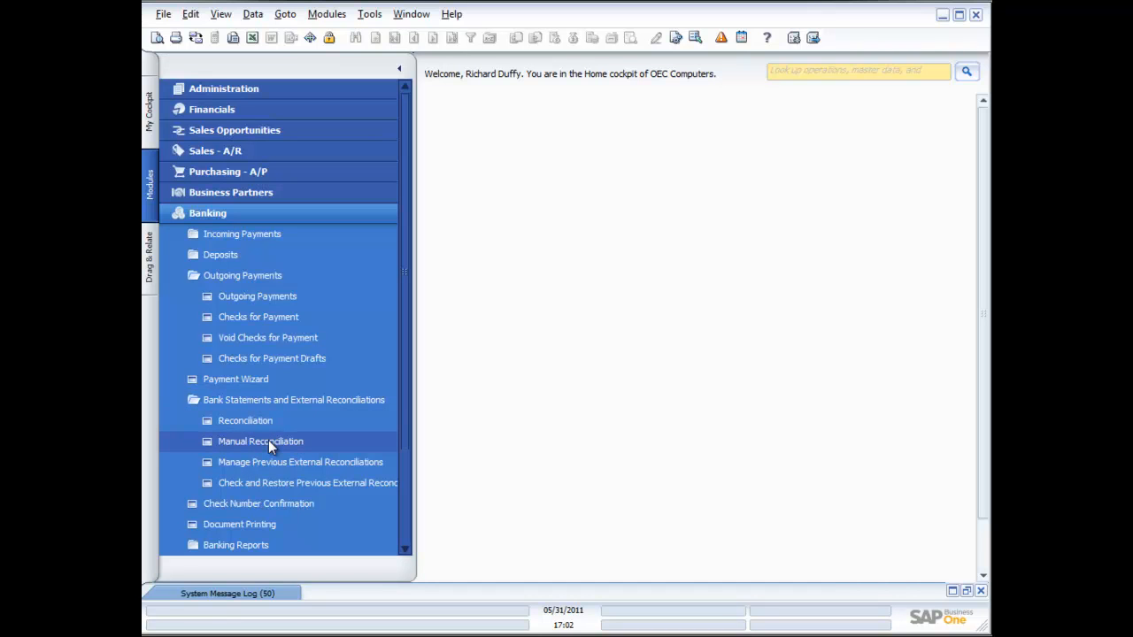
{"action": "left_click", "coordinate": [268, 439]}
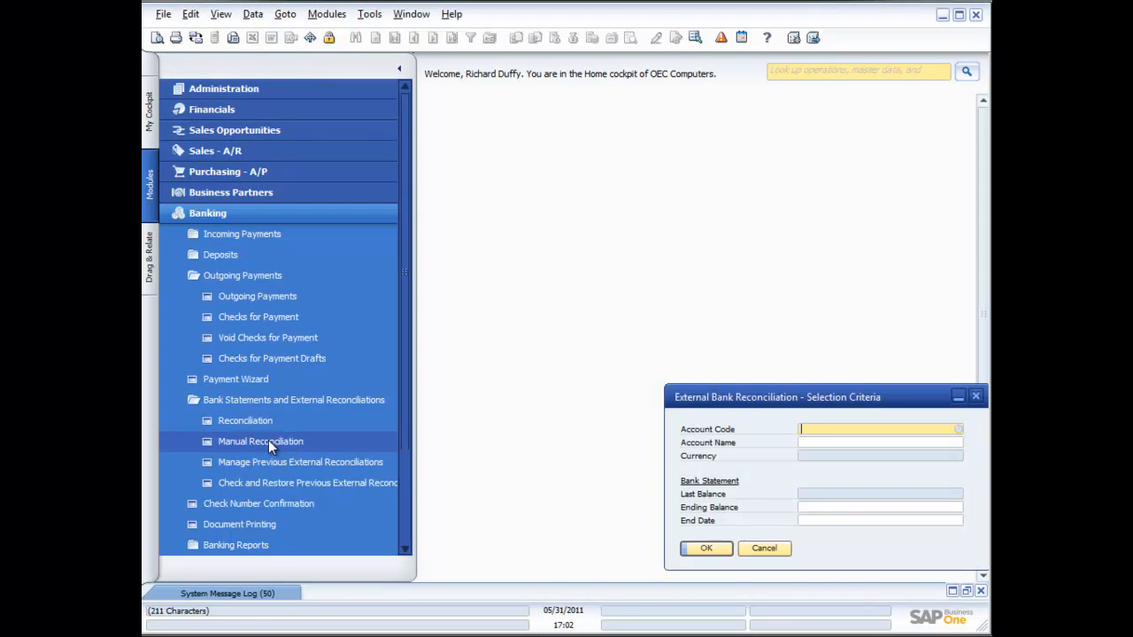
{"action": "left_click_drag", "start_coordinate": [877, 400], "coordinate": [719, 230]}
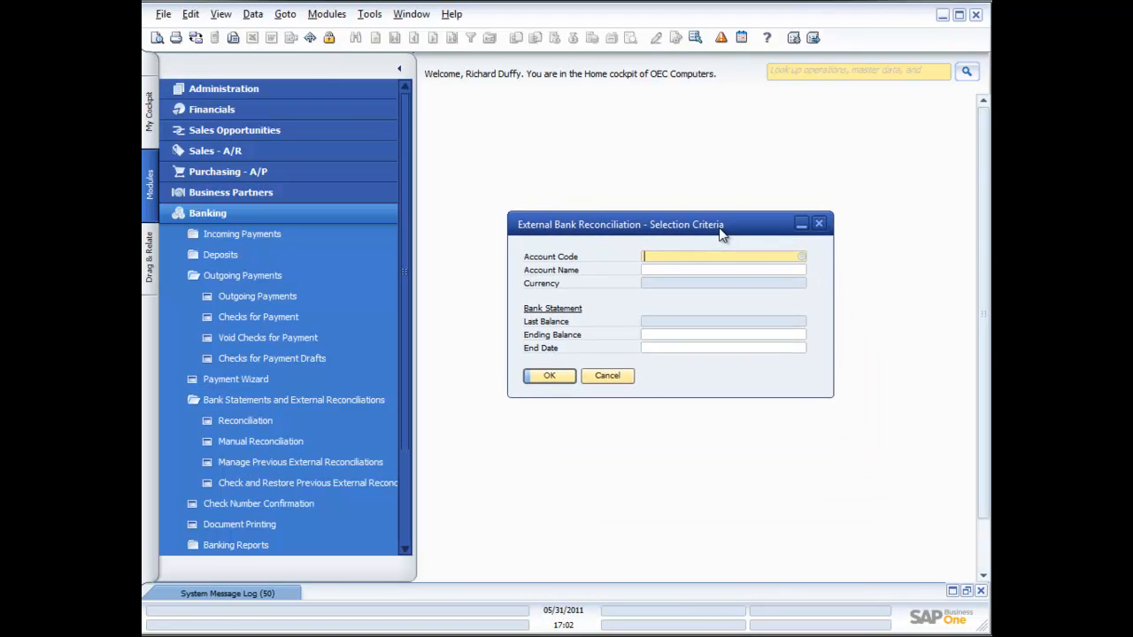
{"action": "left_click", "coordinate": [802, 256]}
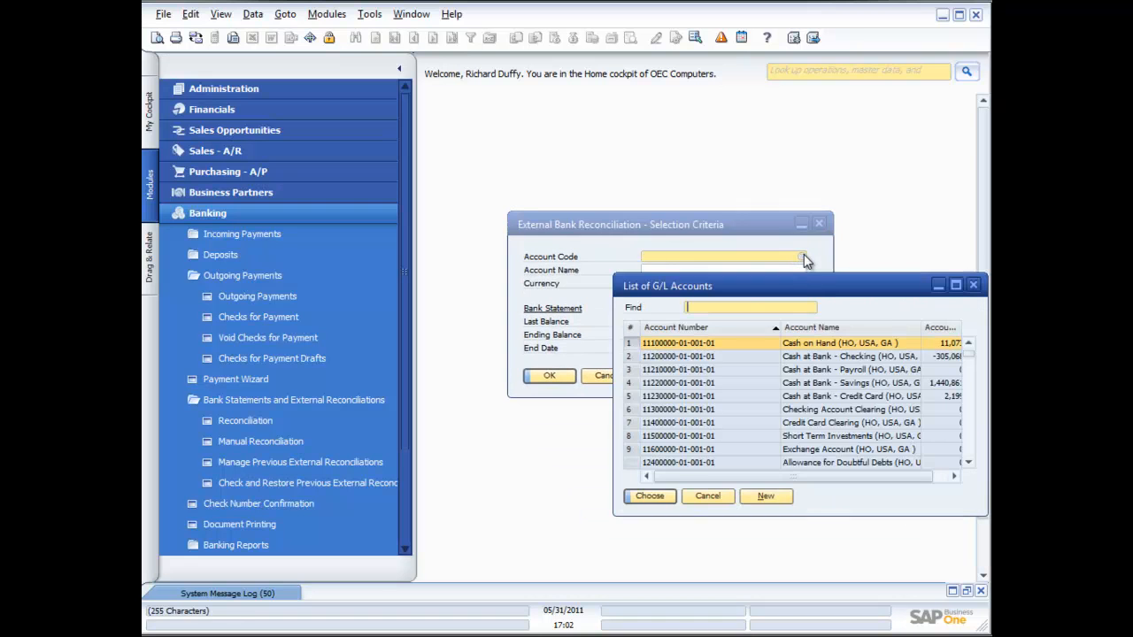
{"action": "double_click", "coordinate": [817, 355]}
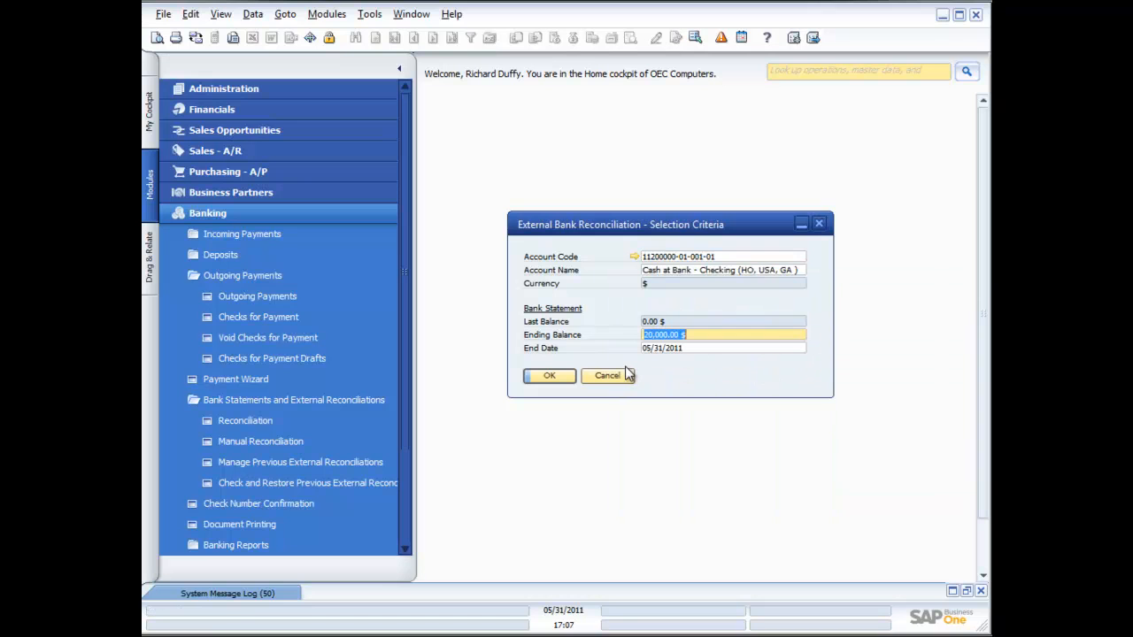
{"action": "type", "text": "25184.50"}
{"action": "key", "text": "Tab"}
{"action": "left_click", "coordinate": [548, 375]}
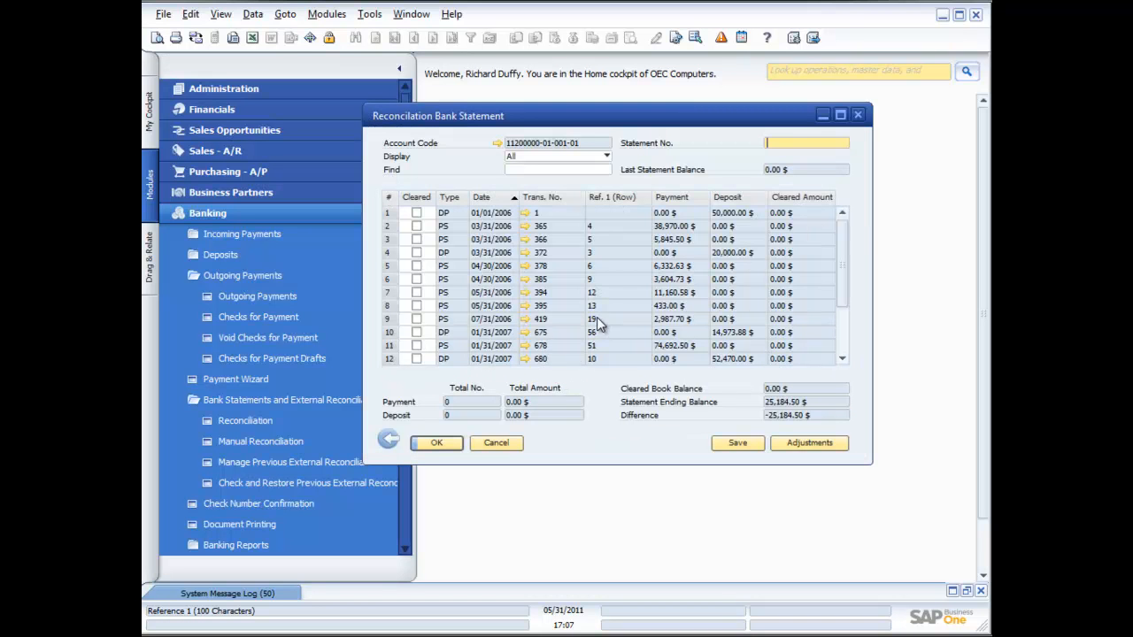
Step: Mark the first four transactions of the bank statement (1, 365, 366 and 372) as cleared
{"action": "left_click", "coordinate": [416, 214]}
{"action": "left_click", "coordinate": [417, 226]}
{"action": "left_click", "coordinate": [417, 239]}
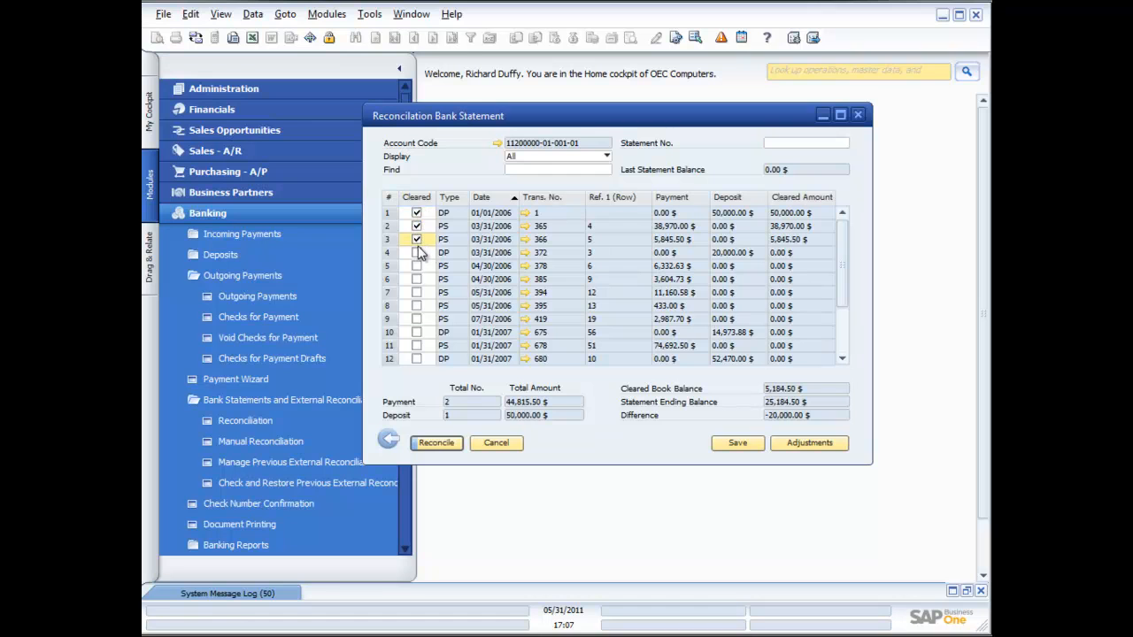
{"action": "left_click", "coordinate": [417, 253]}
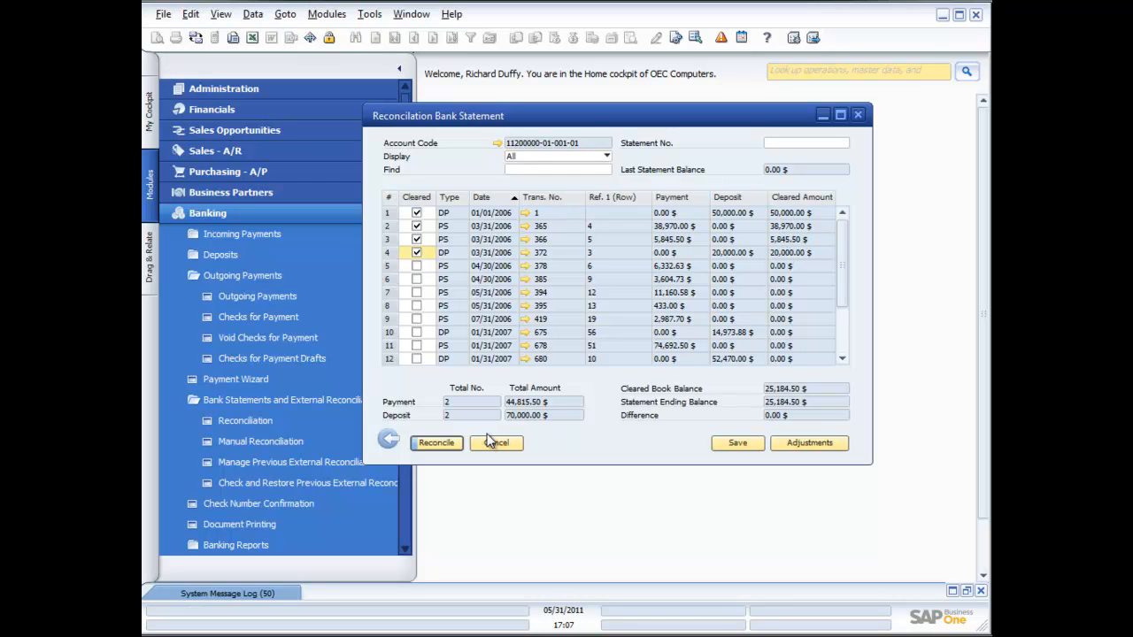
Step: Enter 258 as the statement number and reconcile the cleared transactions
{"action": "left_click", "coordinate": [436, 443]}
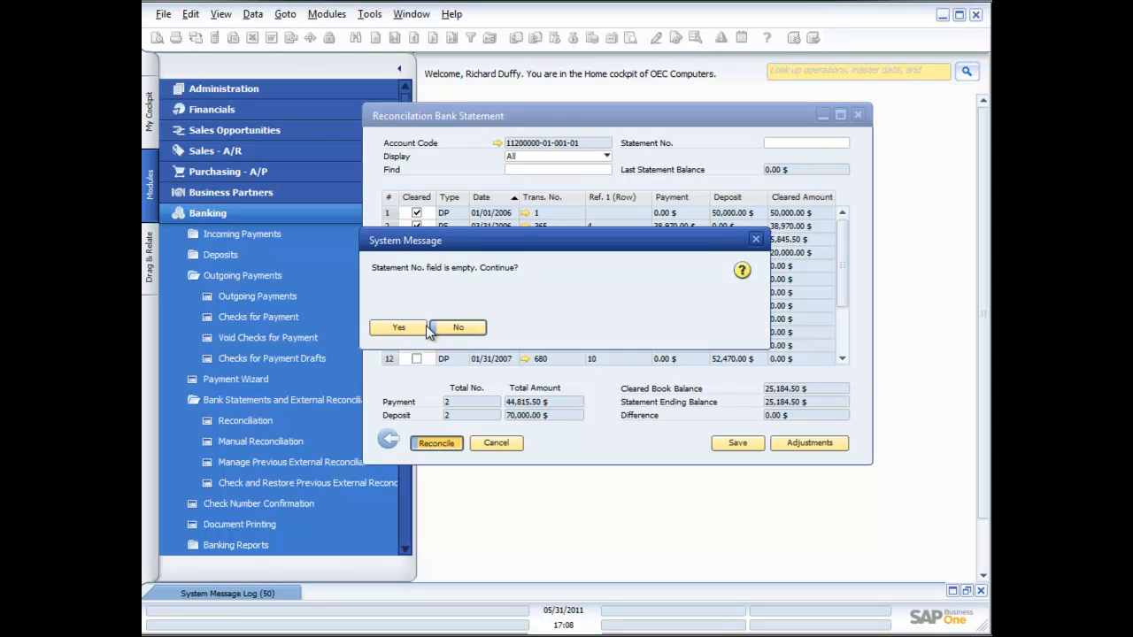
{"action": "left_click", "coordinate": [457, 329]}
{"action": "left_click", "coordinate": [809, 143]}
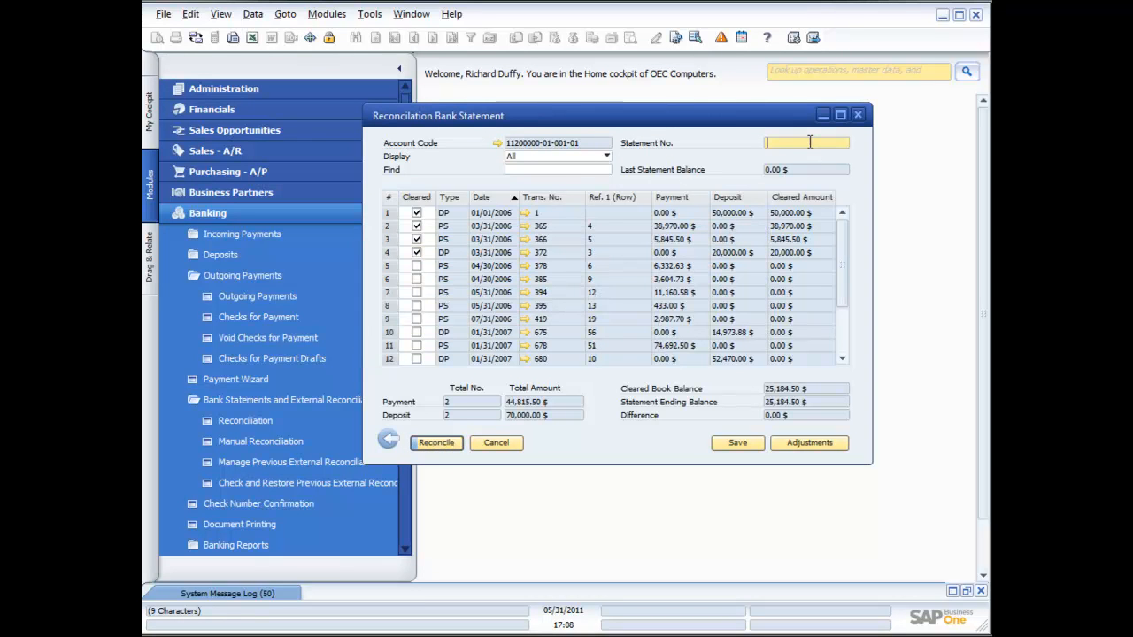
{"action": "type", "text": "258"}
{"action": "left_click", "coordinate": [448, 442]}
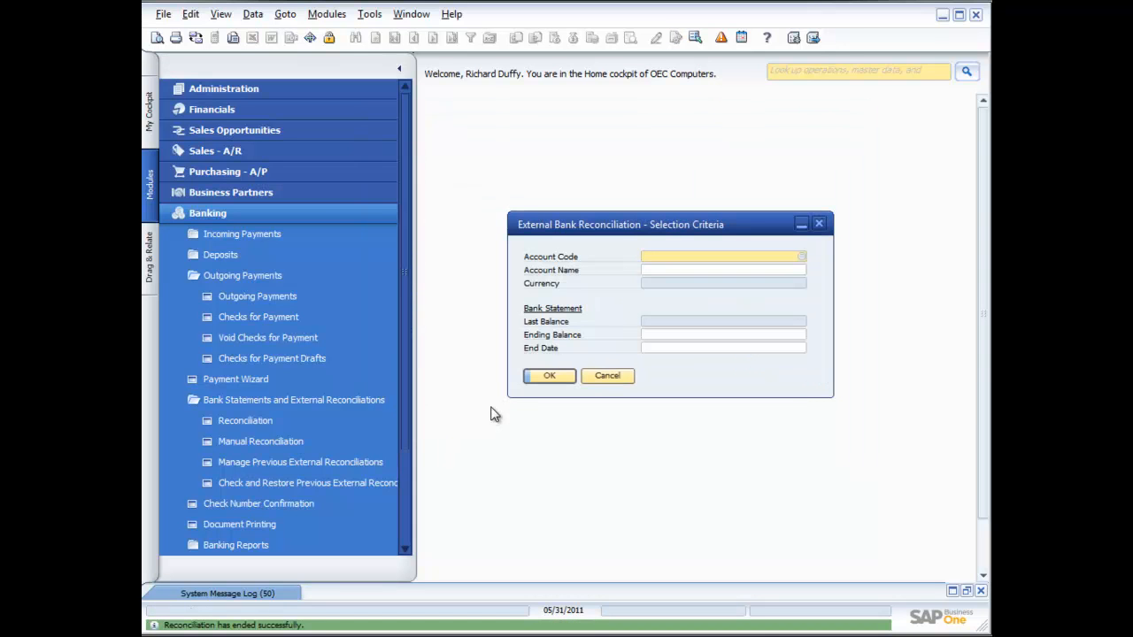